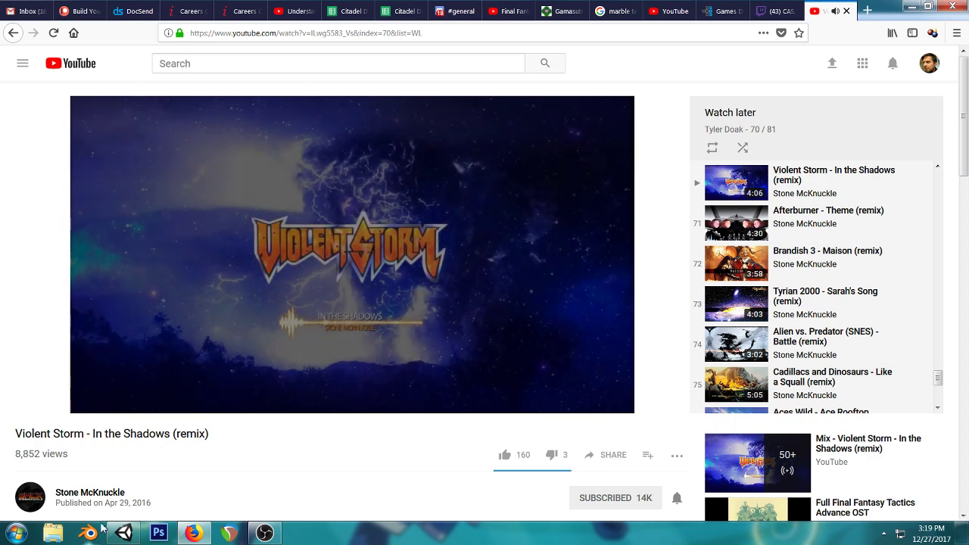
- Switch to Unity and look over the grand hall level in the Scene view
left_click(125, 533)
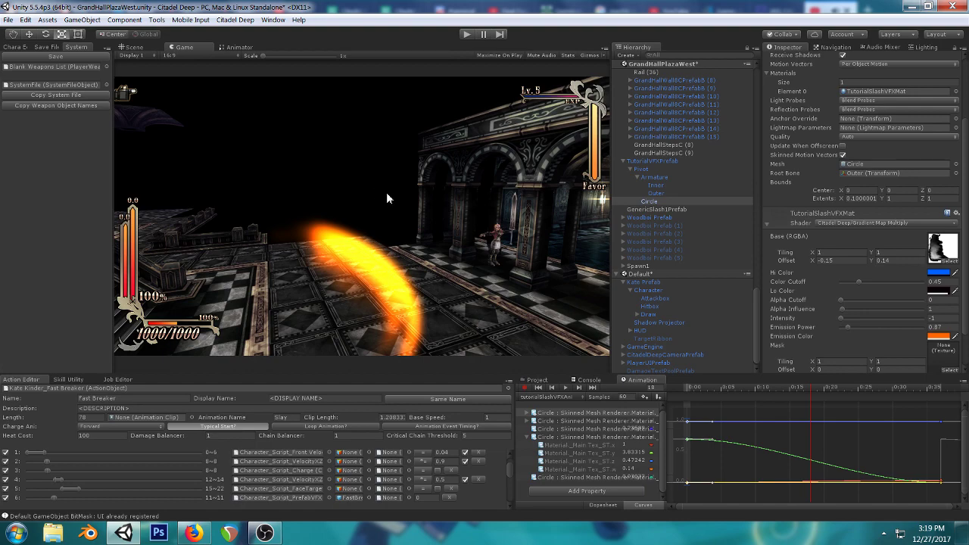
left_click(137, 48)
left_click(439, 105)
left_click_drag(439, 106, 521, 248)
scroll(428, 171, "up", 3)
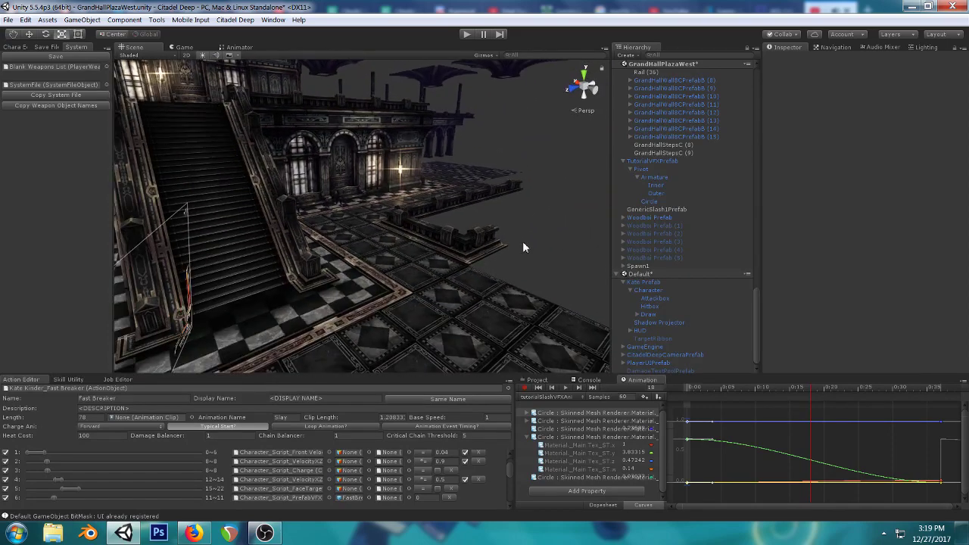
scroll(521, 248, "down", 3)
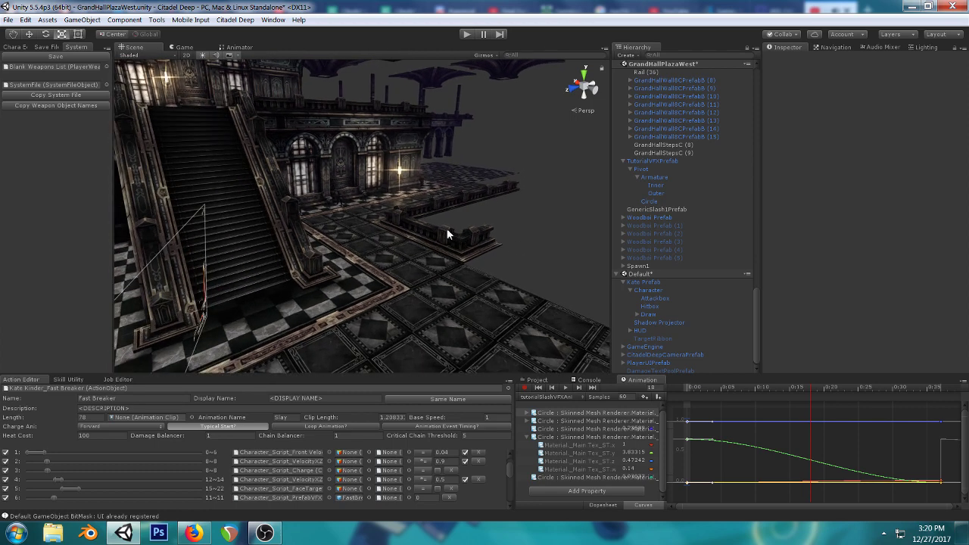
- Launch Blender, dismiss the splash screen and show the default scene in front orthographic view
left_click(88, 533)
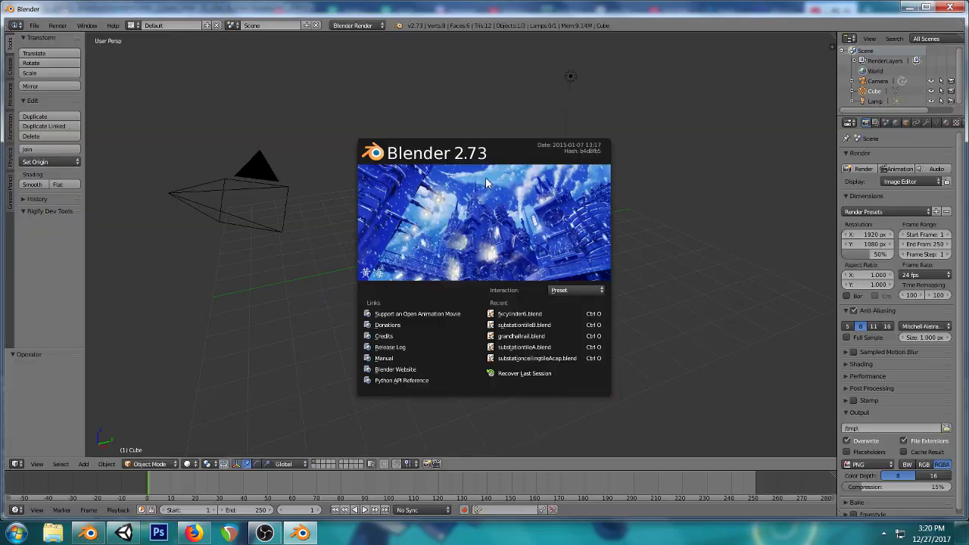
left_click(479, 95)
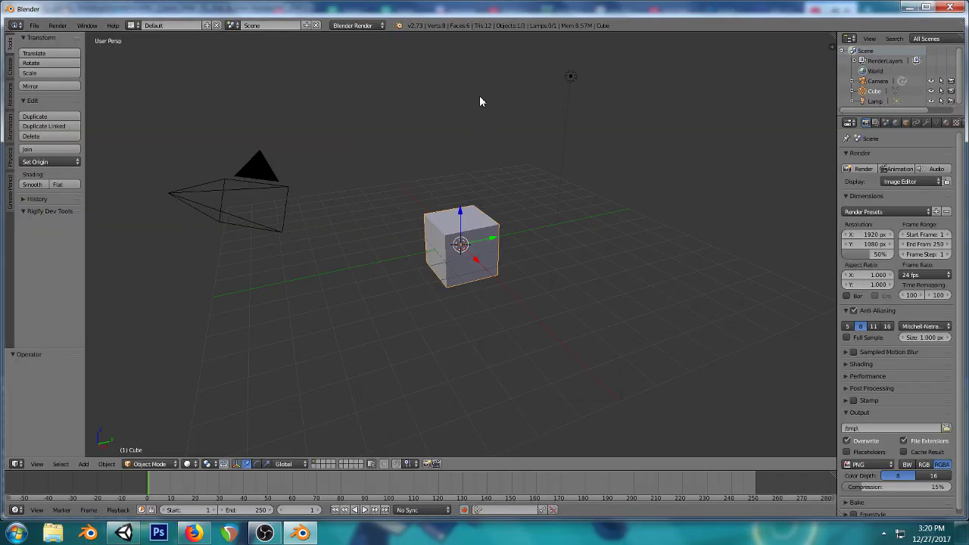
key("KP_1")
key("KP_5")
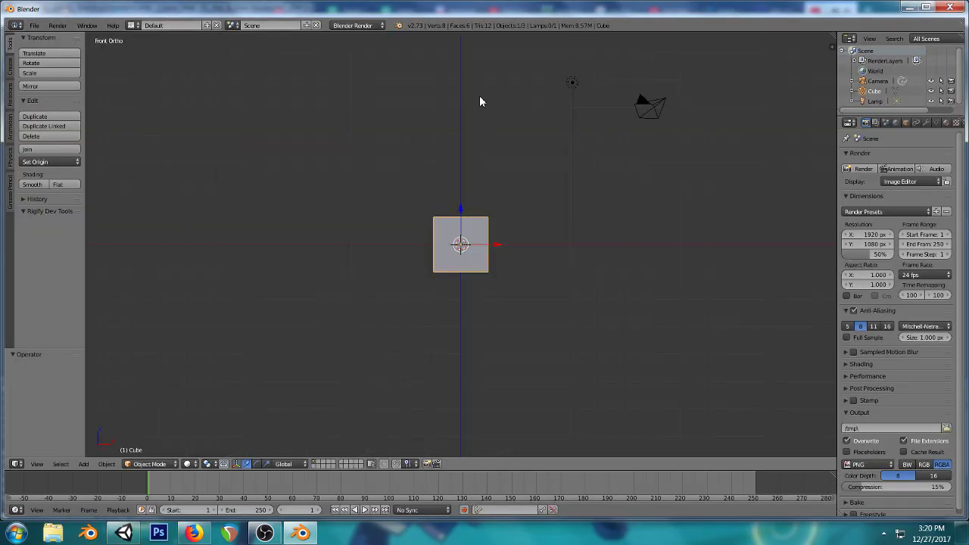
- Delete the default cube, camera and lamp from the scene
key("x")
left_click(517, 177)
right_click(876, 84)
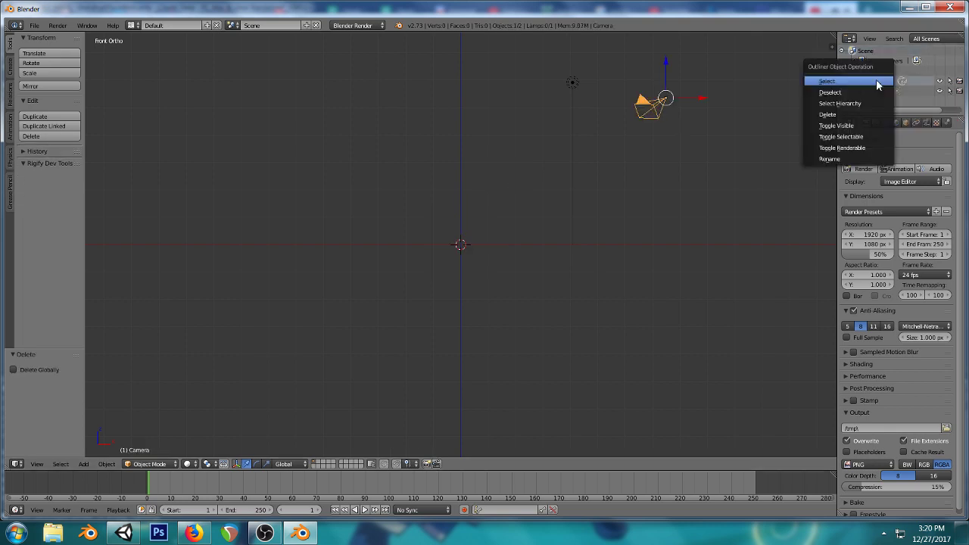
left_click(848, 114)
right_click(875, 84)
left_click(871, 81)
- Add a plane mesh at the origin and enter Edit Mode on it in top view
key("shift+a")
mouse_move(504, 227)
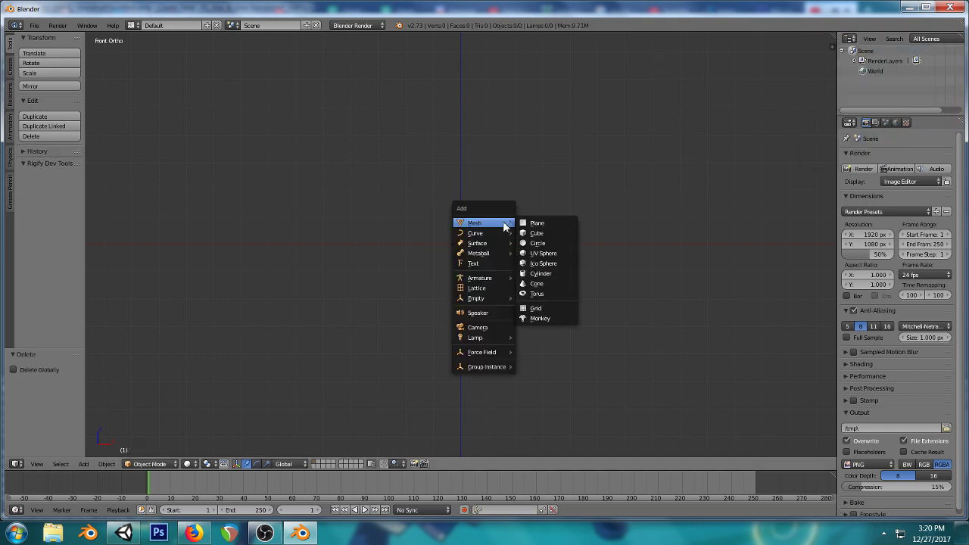
left_click(542, 225)
key("KP_7")
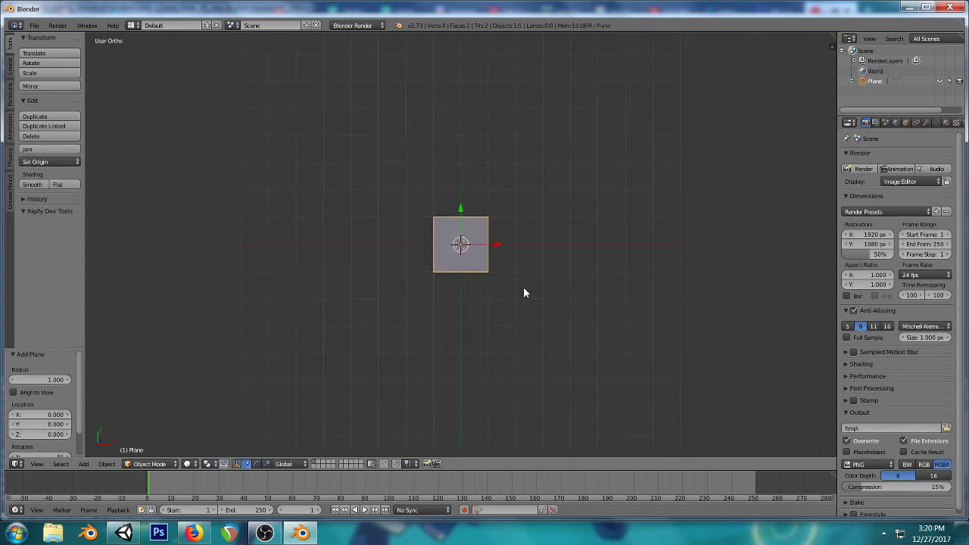
key("Tab")
key("KP_7")
scroll(523, 287, "up", 3)
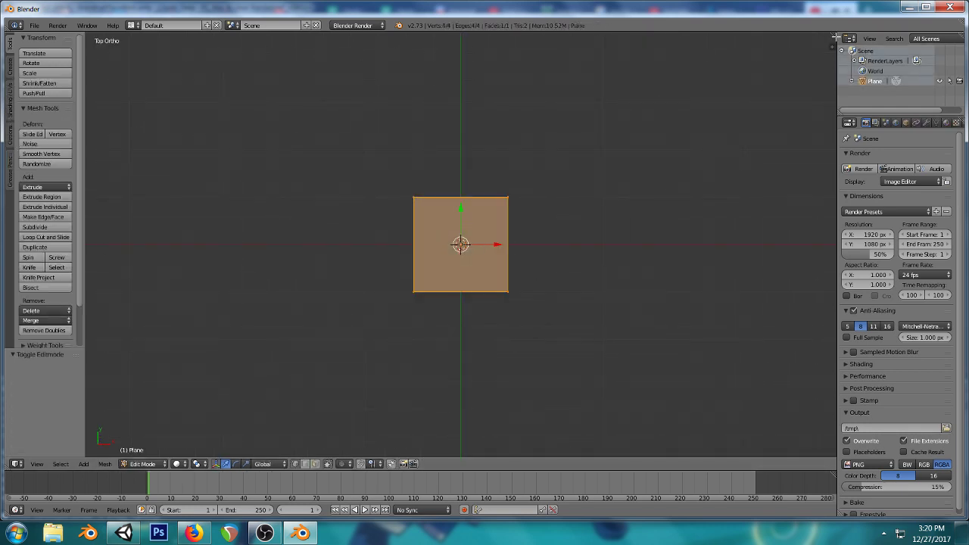
- Split the 3D viewport into two side-by-side areas and make the second one a UV/Image Editor
left_click_drag(836, 36, 579, 328)
key("n")
key("n")
key("t")
left_click(510, 463)
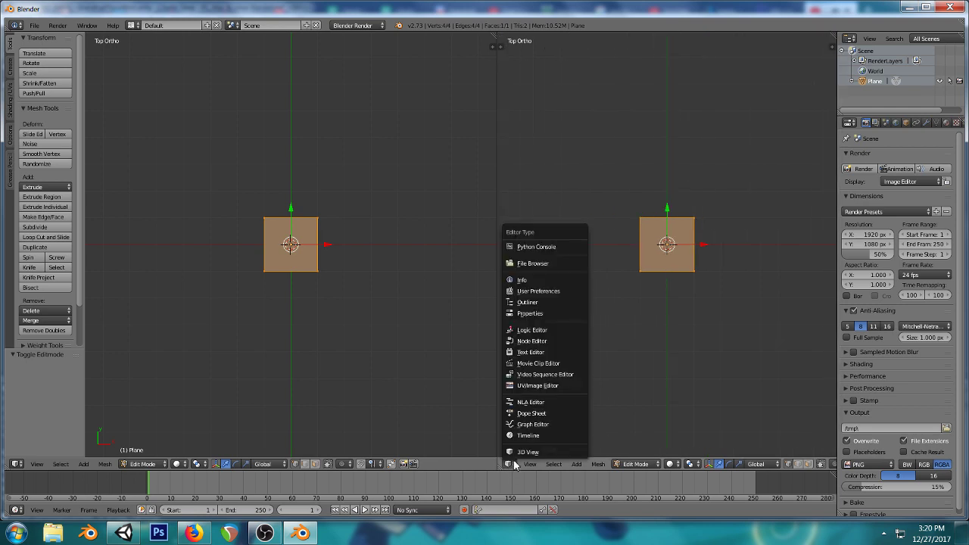
left_click(539, 386)
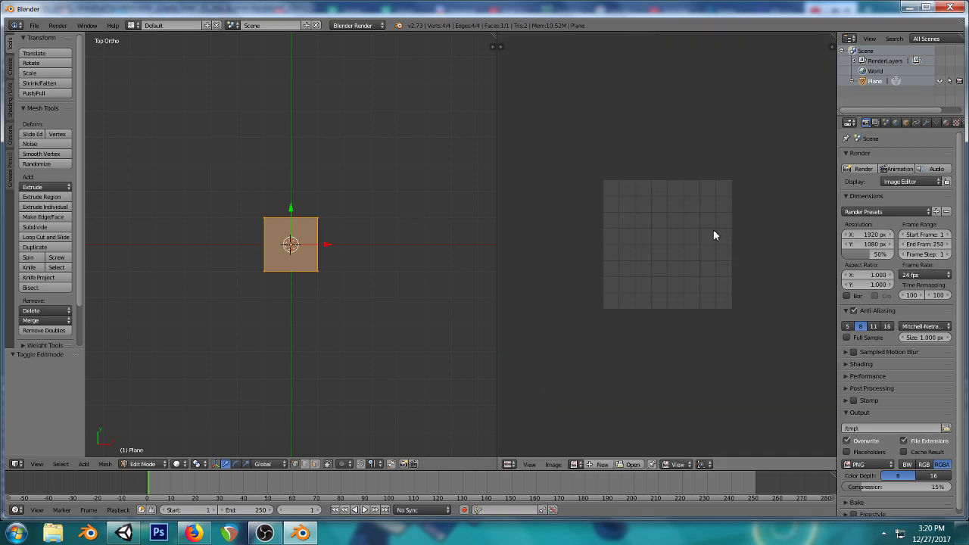
scroll(711, 236, "up", 3)
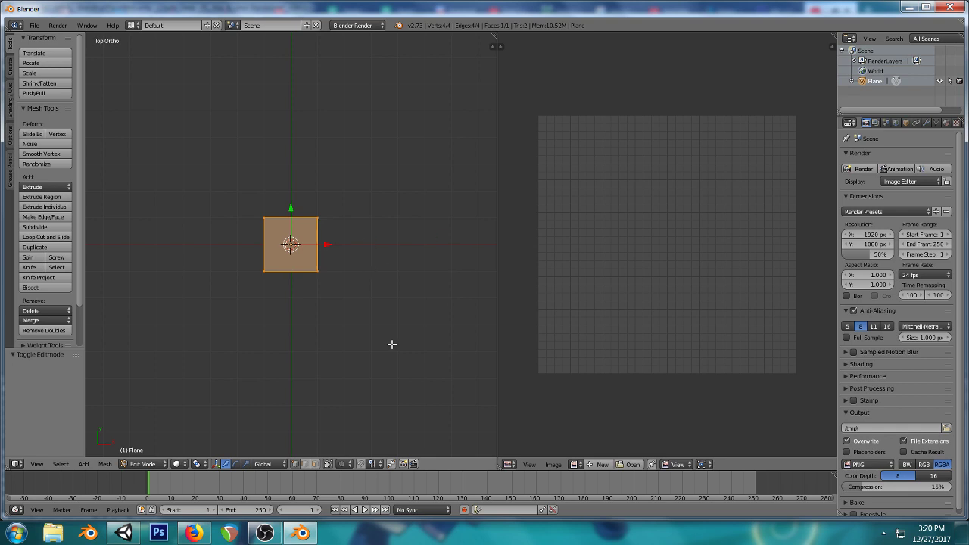
- Select the entire plane and unwrap its UVs with the standard Unwrap
key("a")
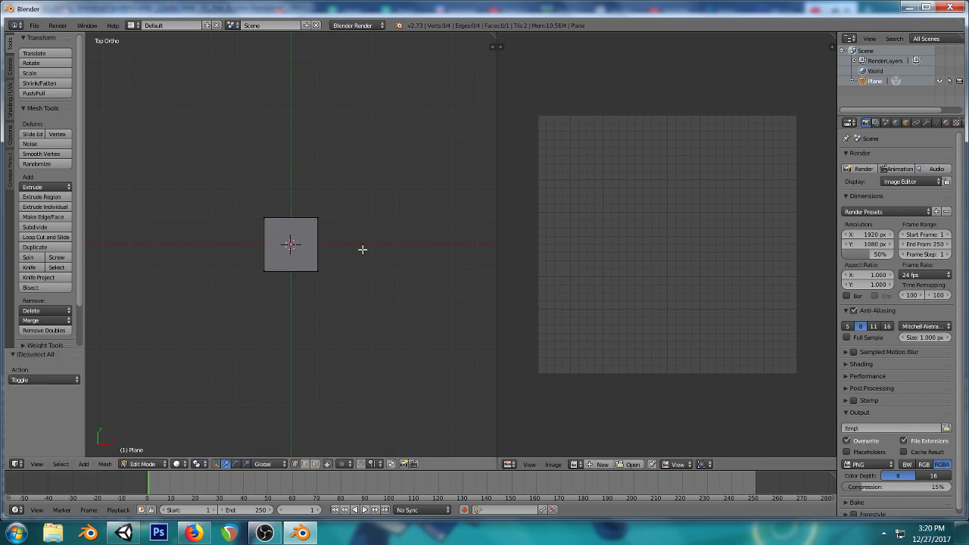
key("a")
key("u")
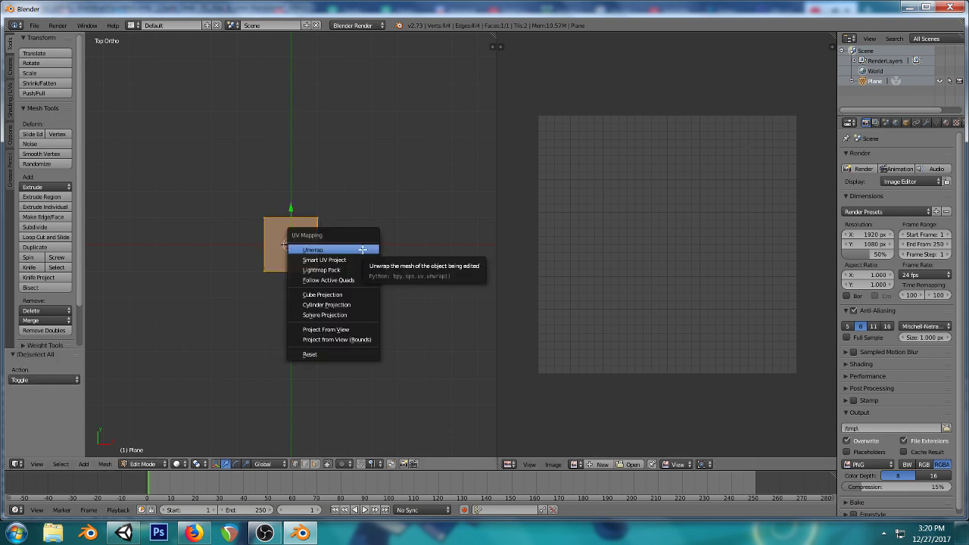
left_click(363, 249)
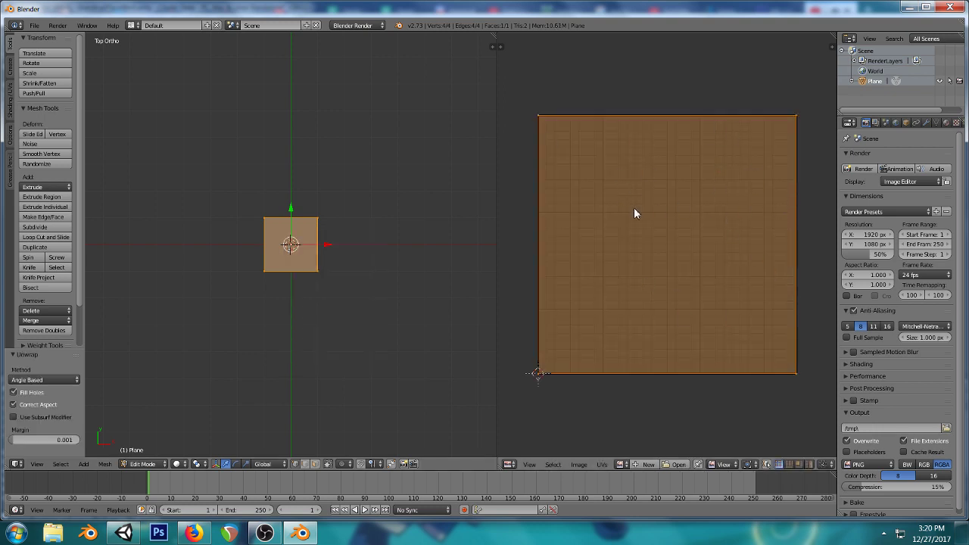
- Move the whole plane 1 unit along Y so its near edge sits on the origin
scroll(342, 260, "up", 1)
key("g")
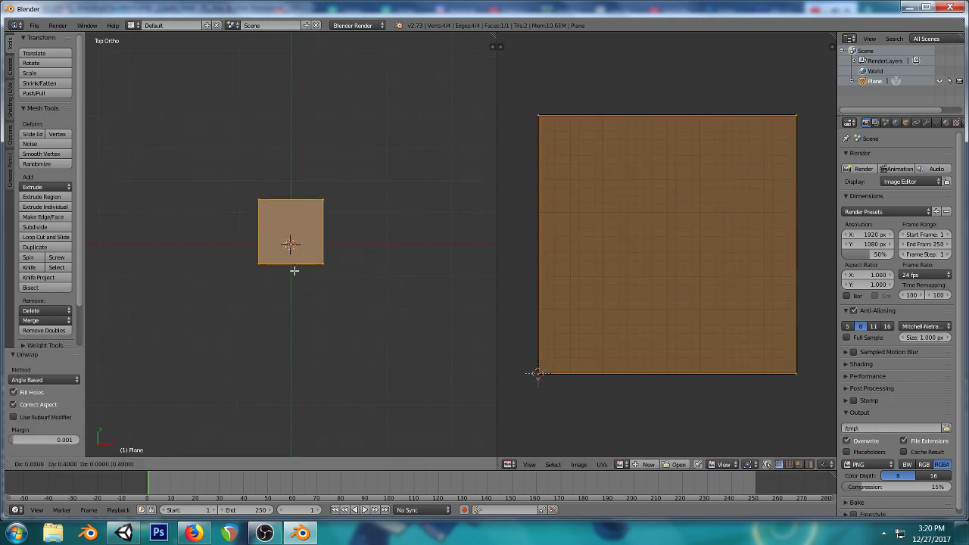
left_click(295, 254)
scroll(330, 241, "up", 2)
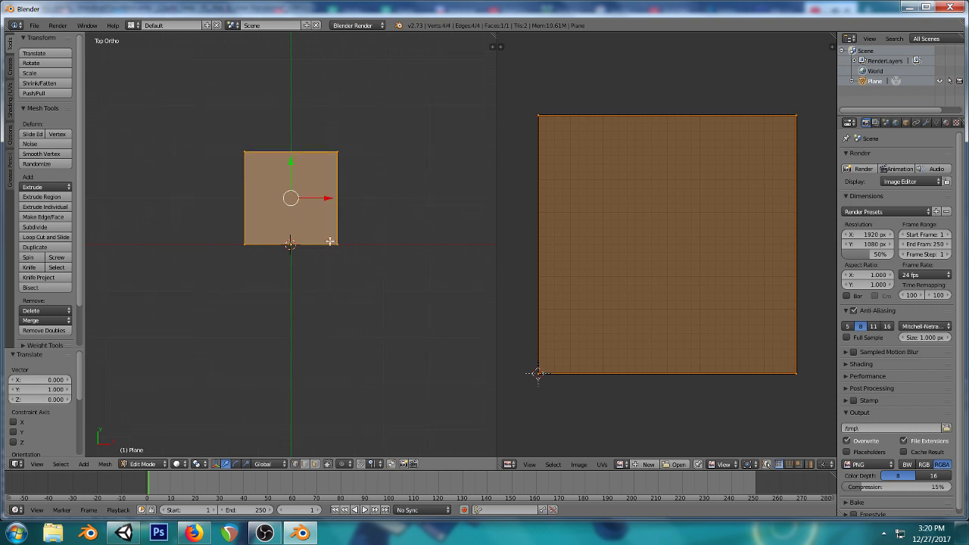
- Select only the plane's edge at the origin and move it 0.2 units along Y
left_click_drag(330, 241, 263, 289)
key("a")
key("b")
key("g")
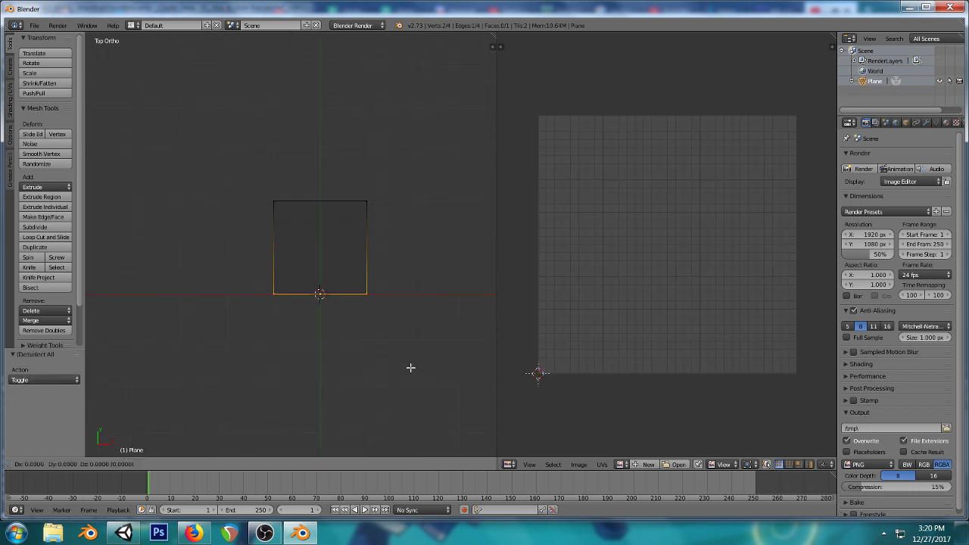
key("y")
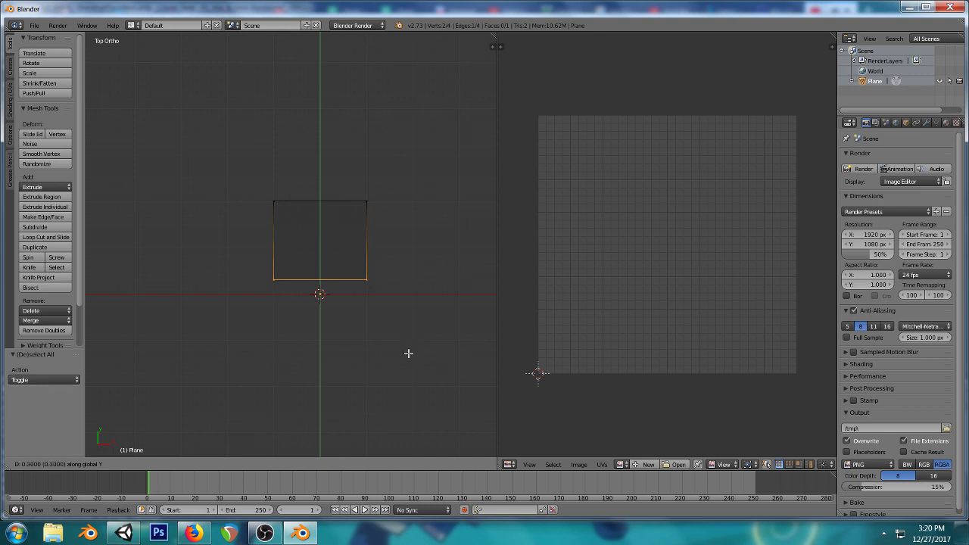
left_click(406, 356)
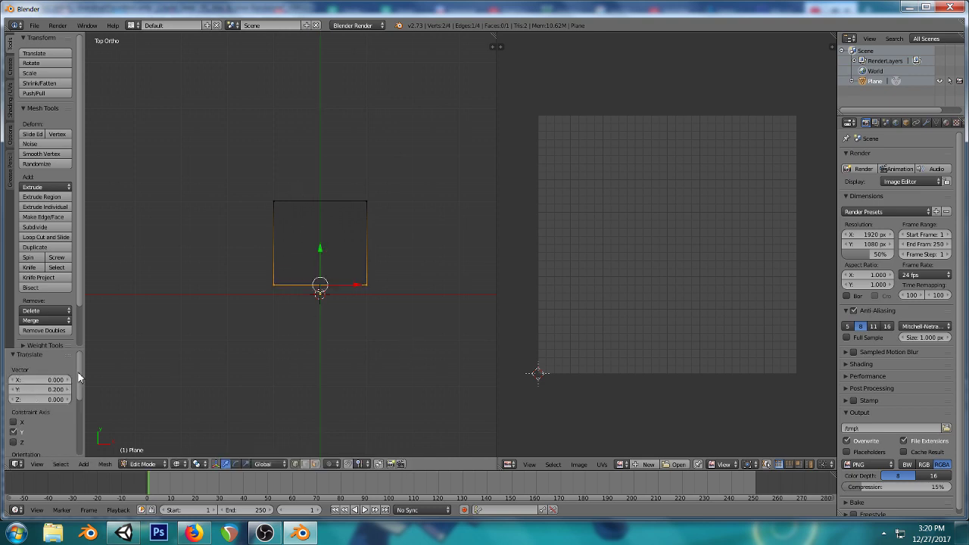
- Add 30 evenly spaced loop cuts across the plane, parallel to the Y axis, without sliding them
key("a")
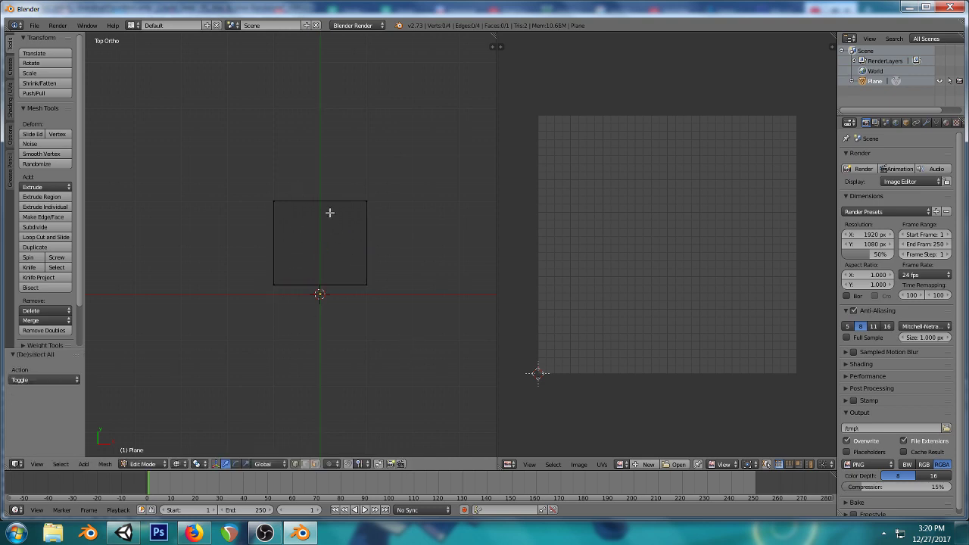
key("ctrl+r")
type("30")
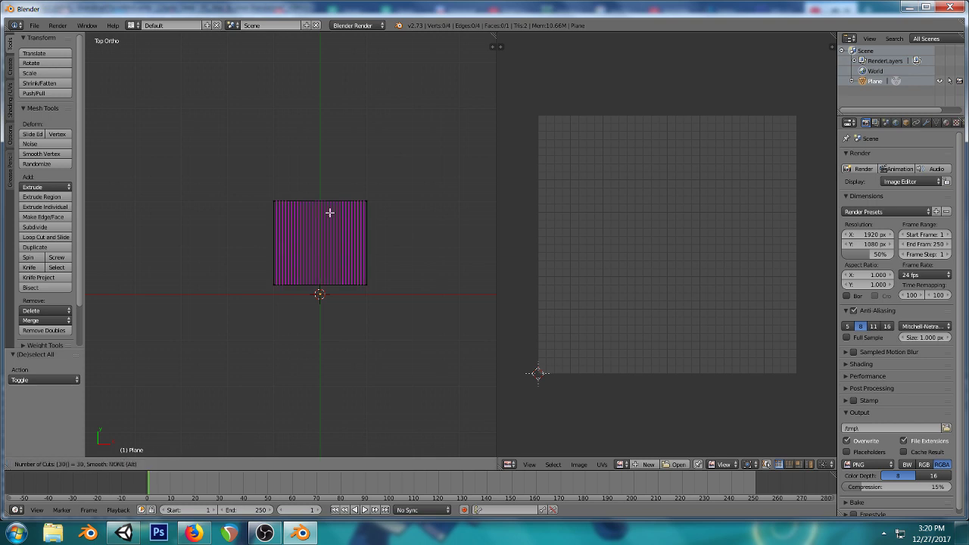
key("Return")
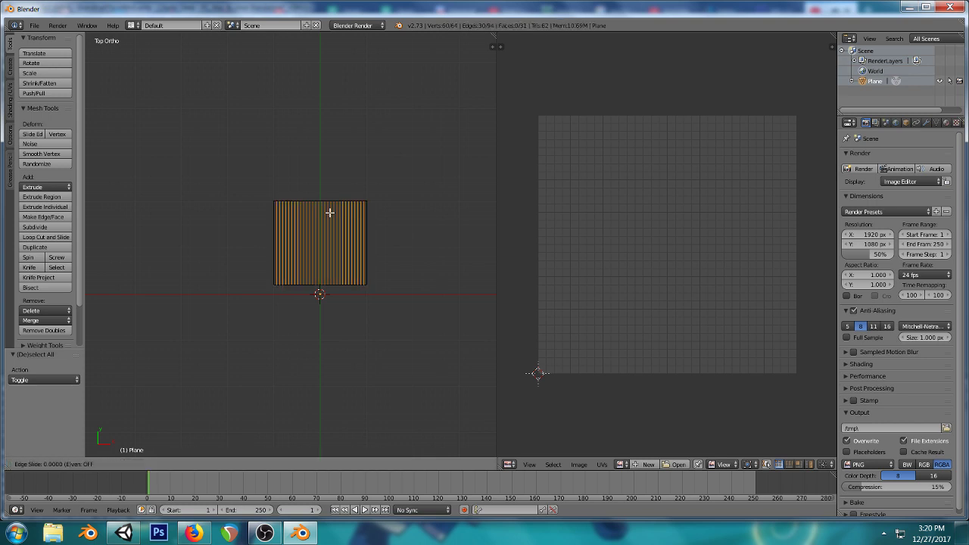
left_click(334, 212)
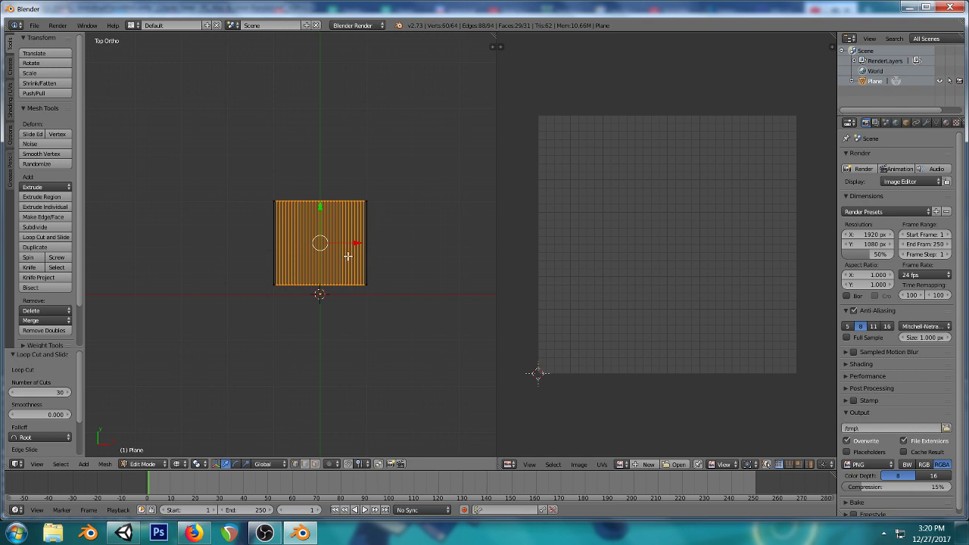
- Switch to Unity to look over the level in the Scene view, and return to Blender
left_click(124, 533)
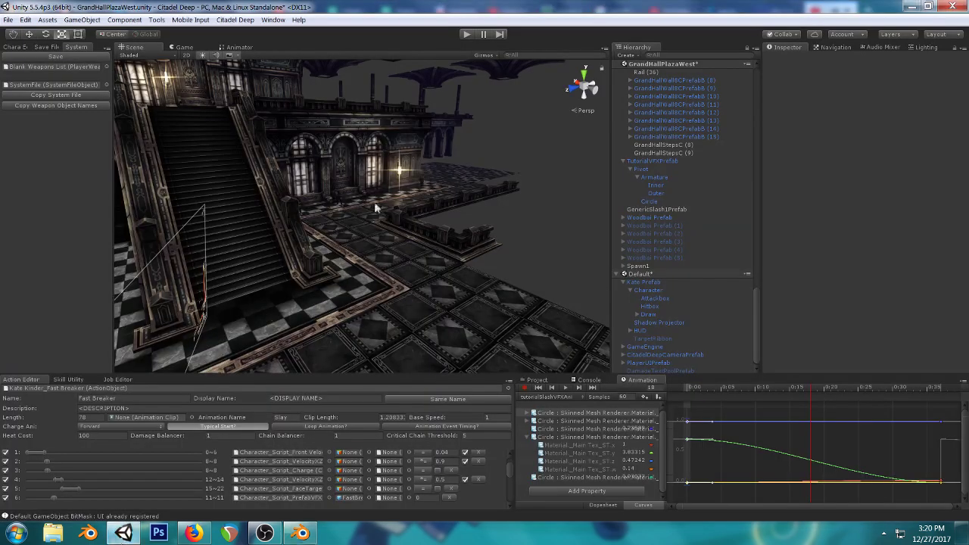
left_click_drag(376, 205, 293, 223)
left_click(301, 533)
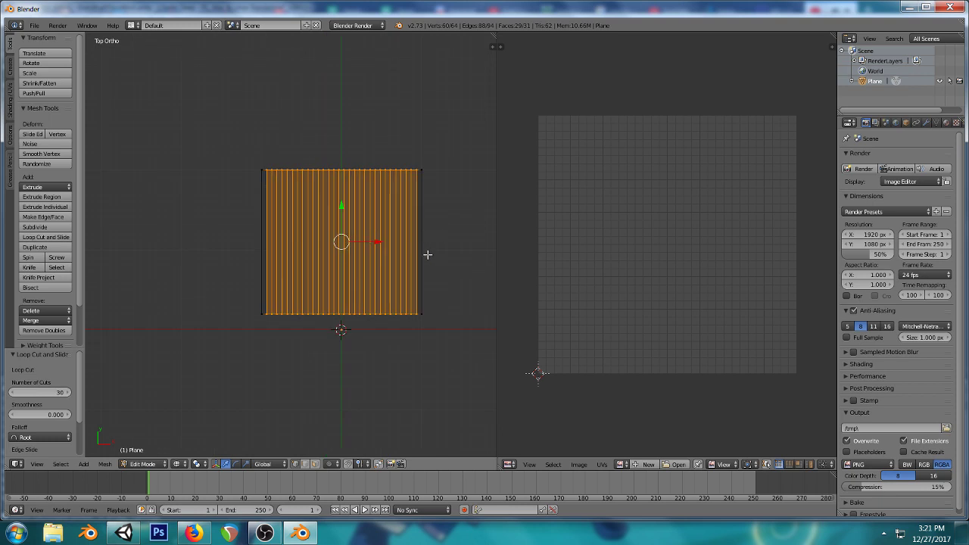
- Select the entire subdivided plane, rotate it -90° in front view and move it -1 unit along Z
key("a")
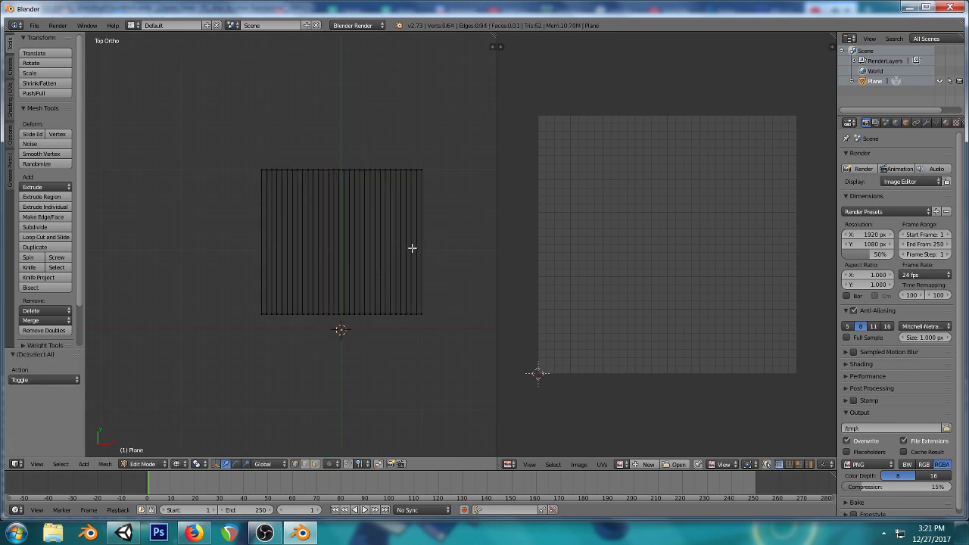
key("a")
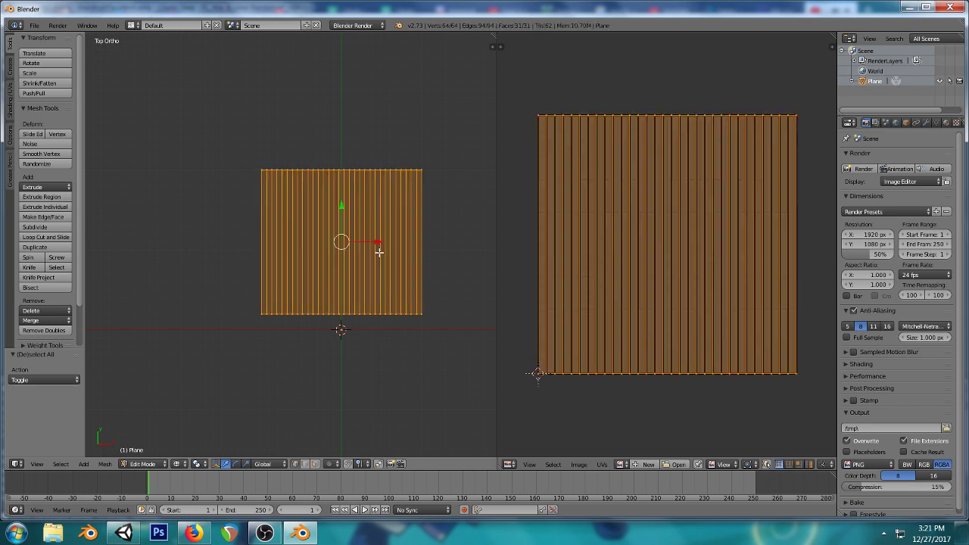
key("KP_1")
key("r")
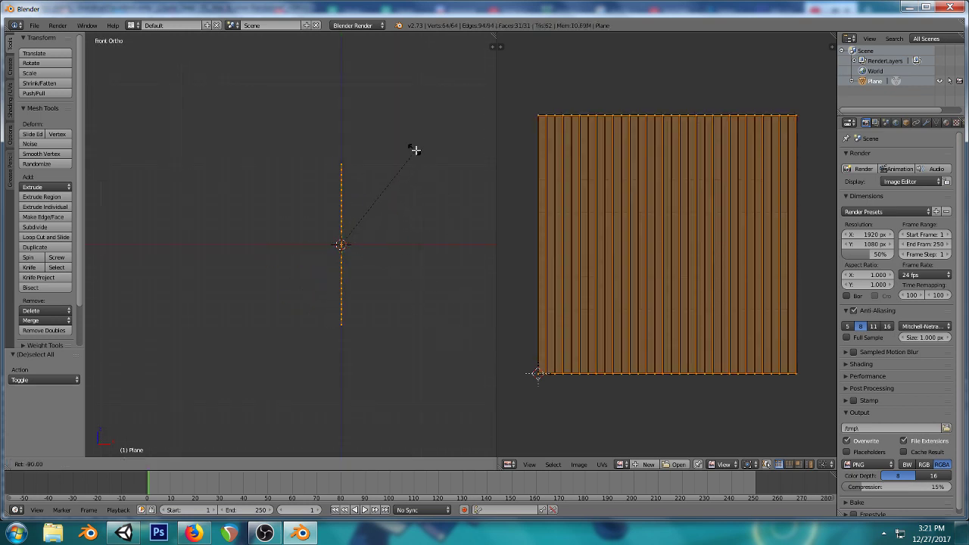
left_click(417, 149)
key("g")
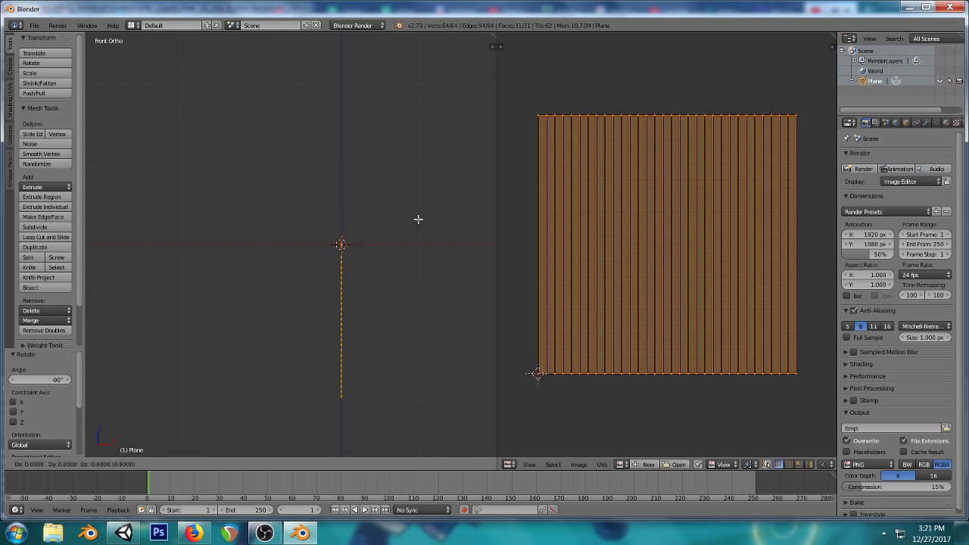
left_click(417, 230)
- Select only the strip's topmost edge and set the pivot point to the 3D Cursor in top view
left_click_drag(366, 230, 388, 246)
key("a")
right_click(378, 257)
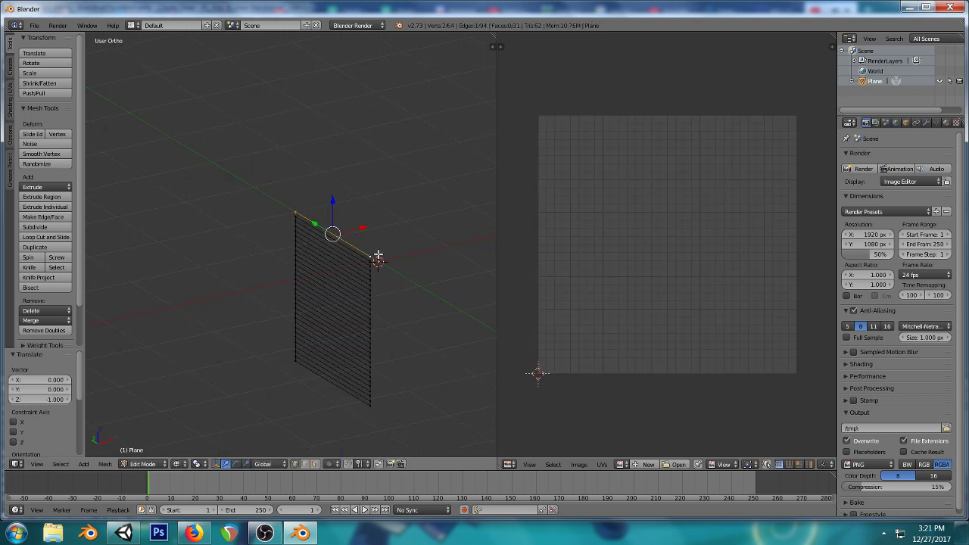
key("KP_7")
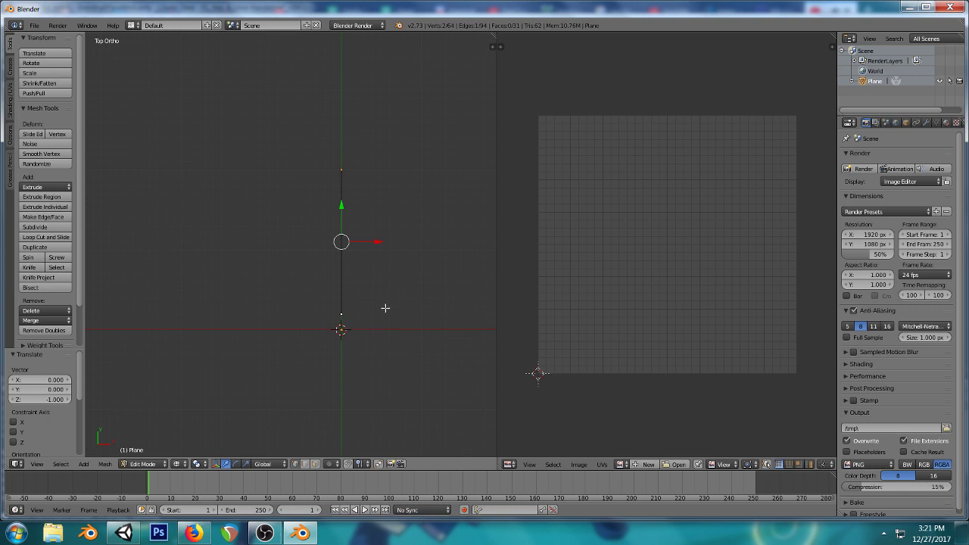
left_click(197, 463)
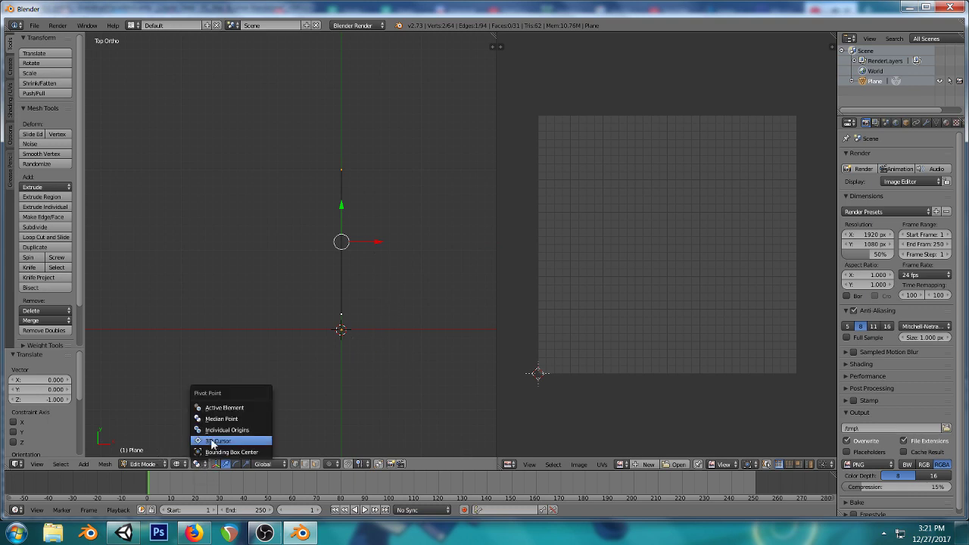
left_click(212, 441)
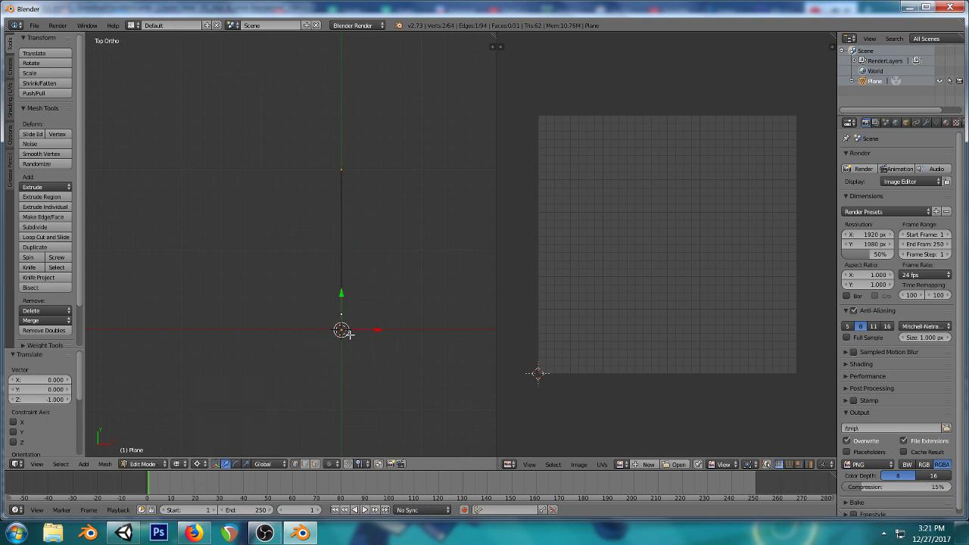
- Snap the 3D cursor to the center and enable proportional editing with Linear falloff in top view
key("shift+s")
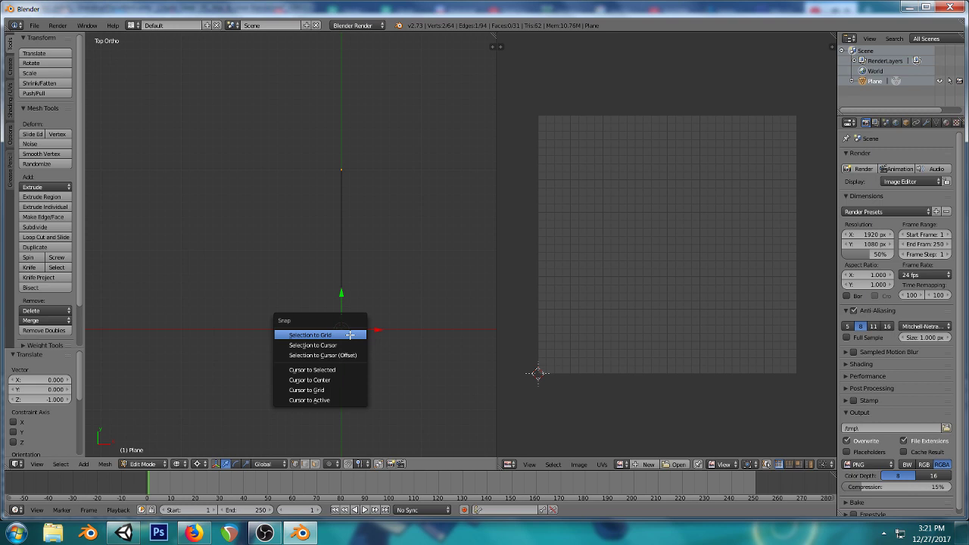
left_click(328, 379)
left_click_drag(378, 353, 330, 220)
key("KP_7")
key("o")
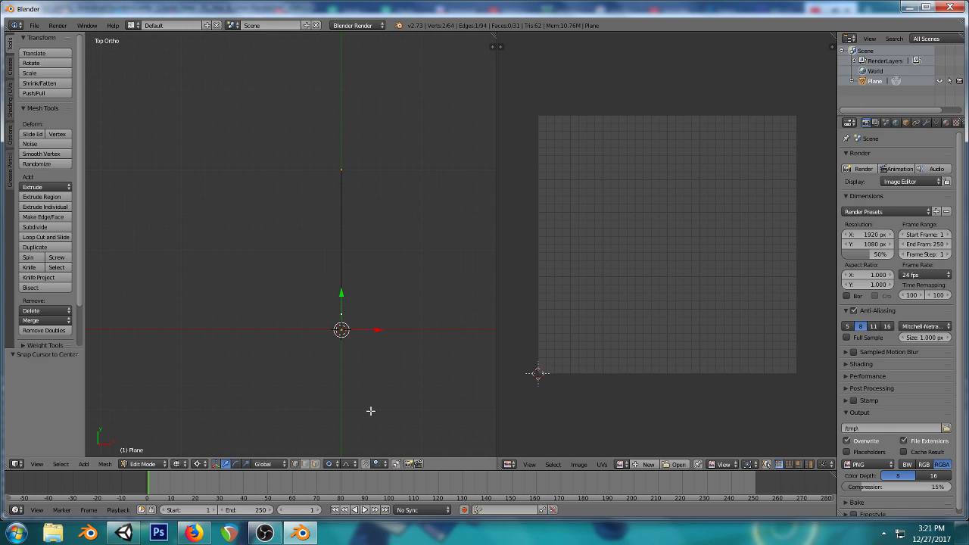
left_click(353, 463)
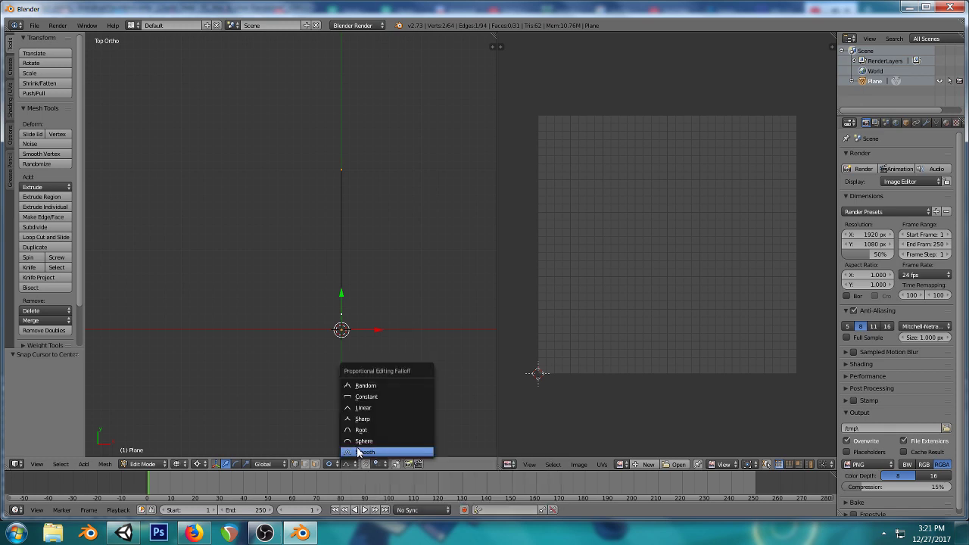
left_click(368, 408)
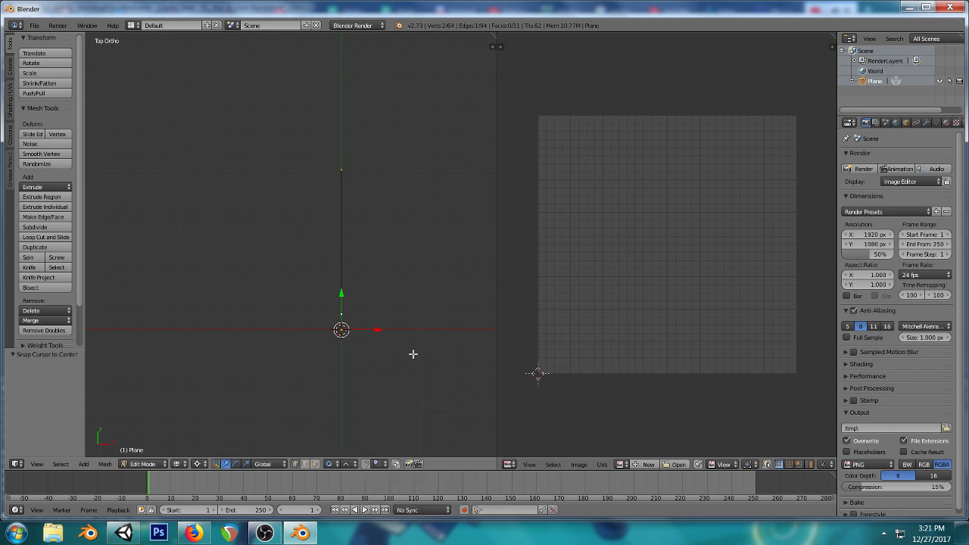
key("r")
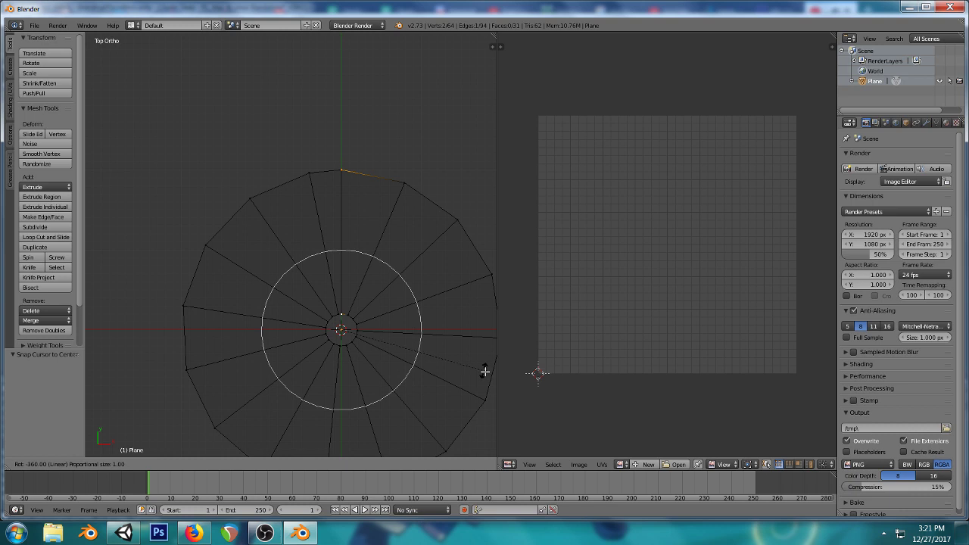
scroll(484, 371, "down", 5)
scroll(485, 371, "down", 3)
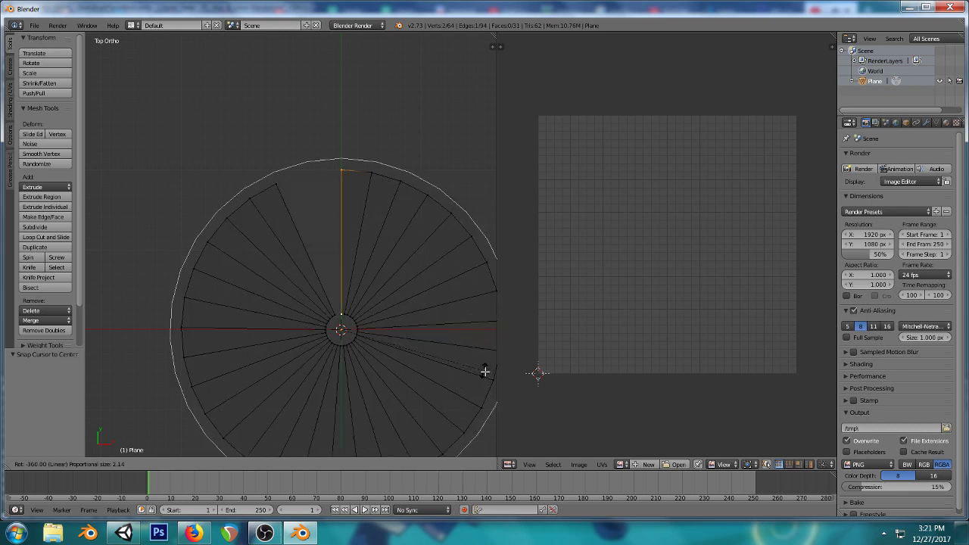
scroll(484, 371, "up", 1)
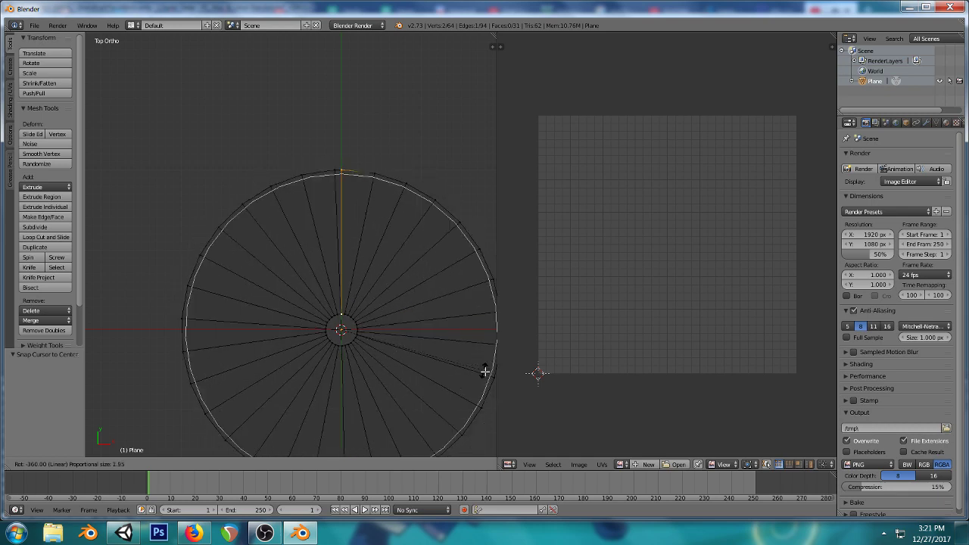
scroll(485, 371, "down", 1)
key("Escape")
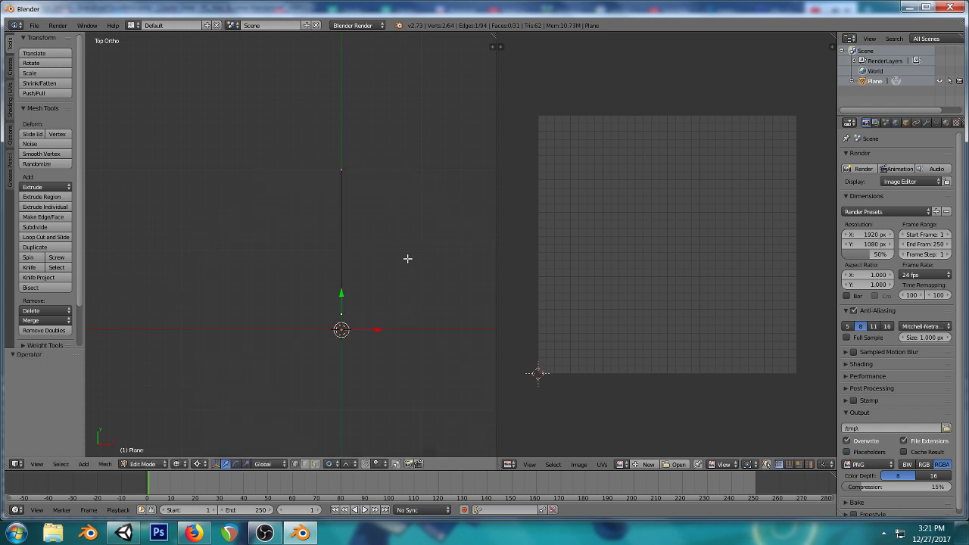
- Select the strip's outer edge loop and move it about 1 unit toward the center along Y without proportional editing
left_click_drag(407, 258, 333, 149)
key("a")
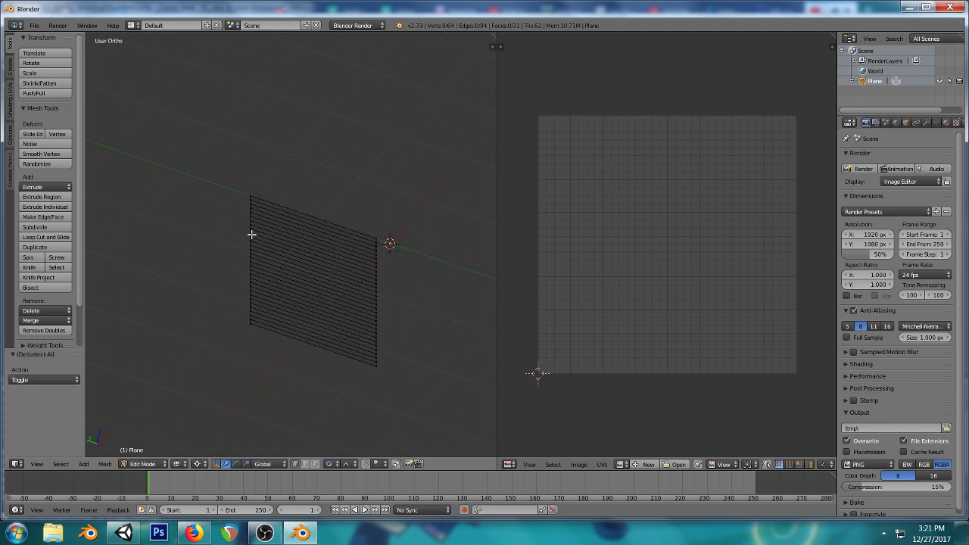
right_click(251, 234, "alt")
key("KP_7")
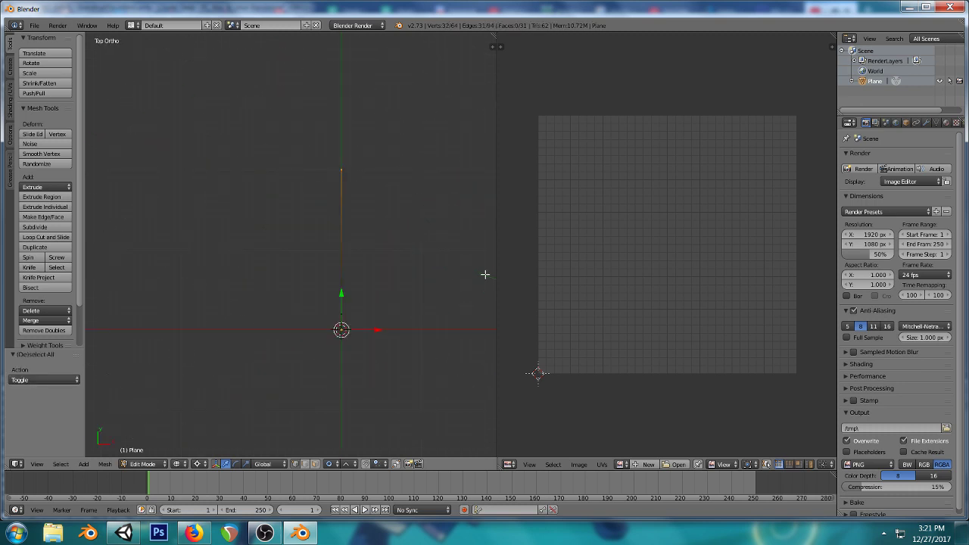
key("g")
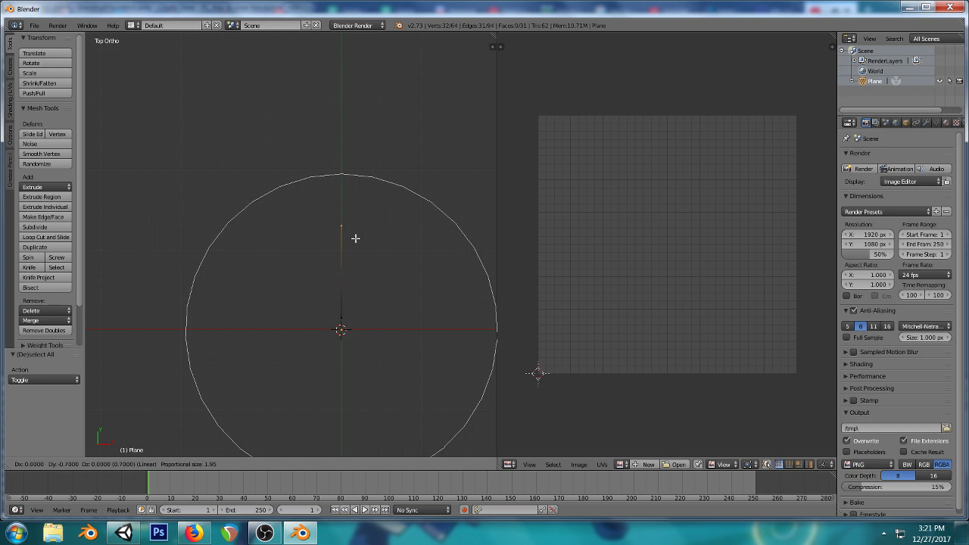
left_click(355, 244)
key("o")
key("g")
key("y")
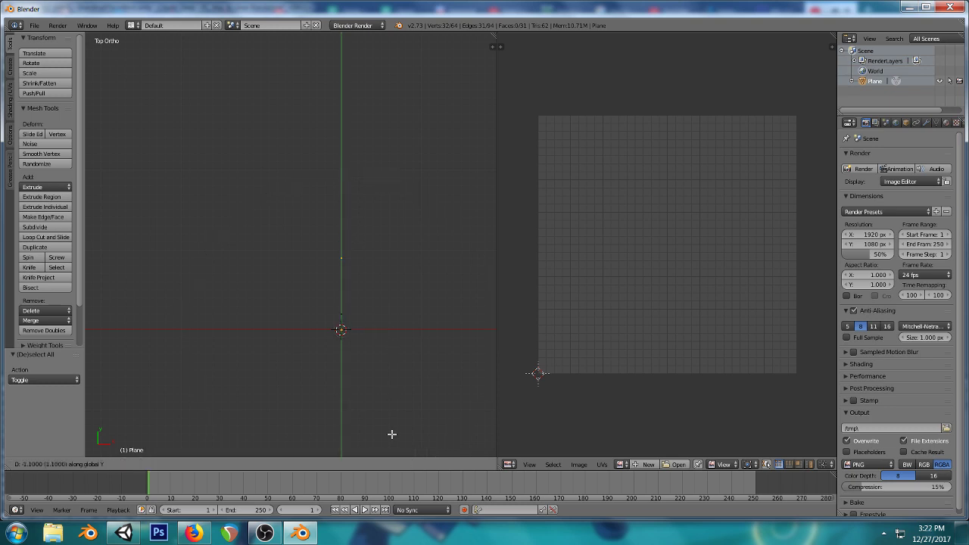
left_click(394, 429)
- Try to rotate the narrowed strip's topmost edge -360° around the 3D cursor with Linear proportional editing at size 1.00, and undo it
left_click_drag(342, 257, 434, 200)
key("a")
right_click(338, 226)
right_click(383, 246, "shift")
key("KP_7")
key("r")
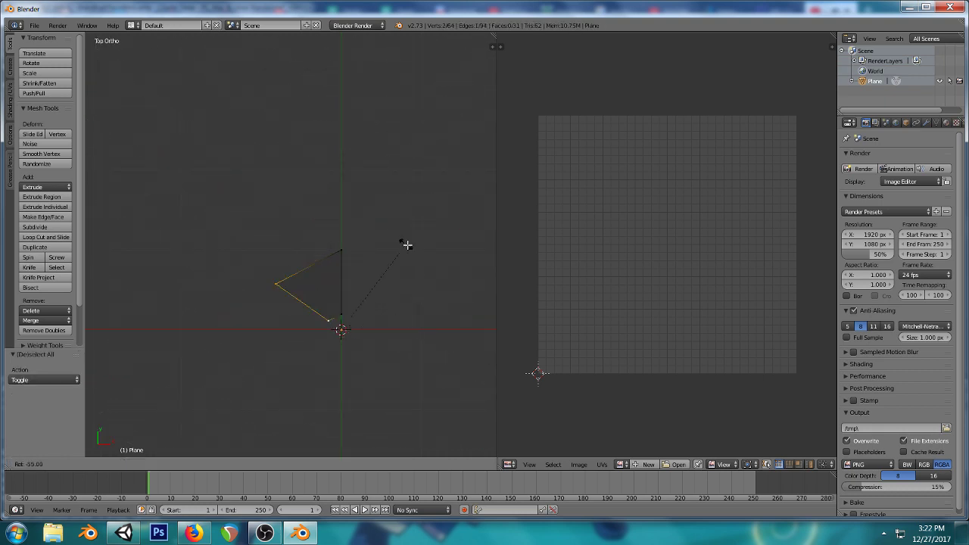
right_click(407, 245)
key("r")
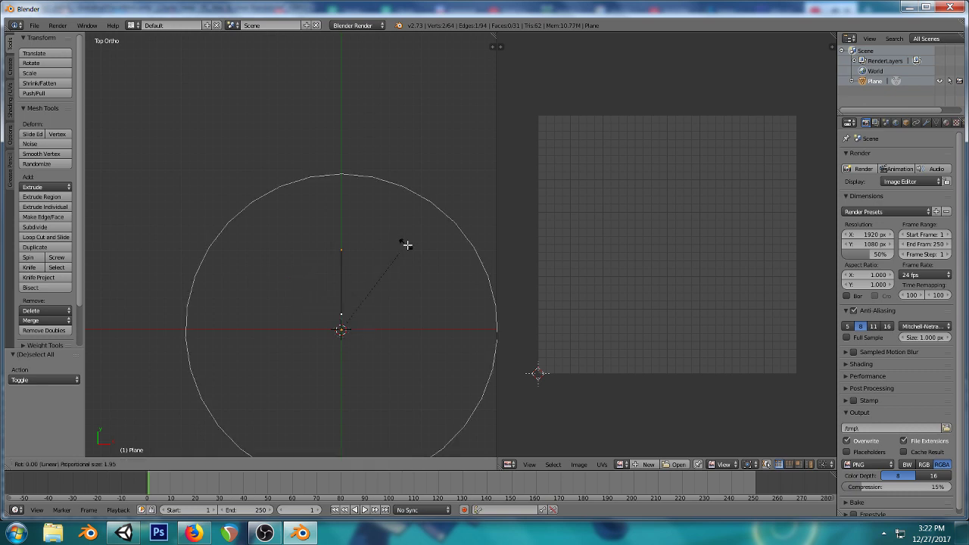
scroll(417, 310, "down", 1)
scroll(417, 310, "up", 7)
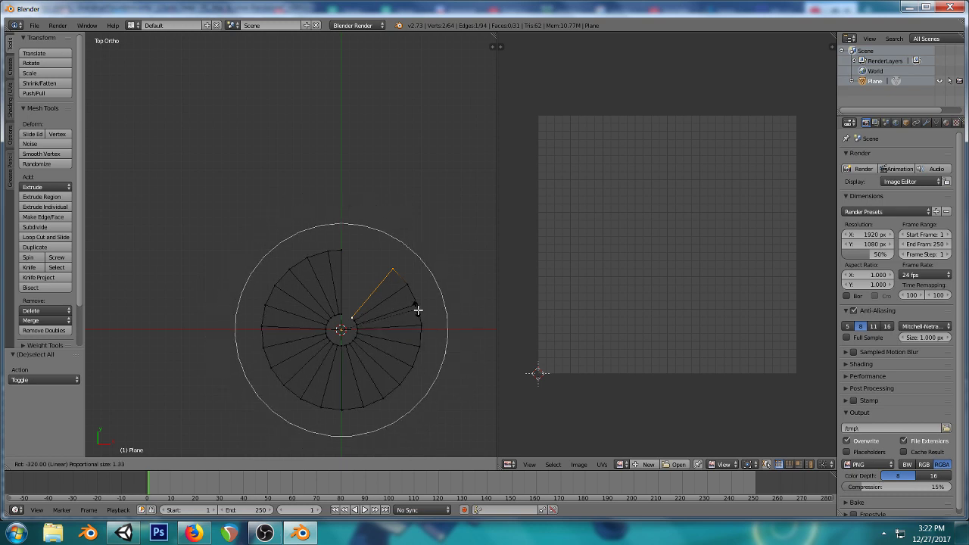
scroll(417, 310, "up", 1)
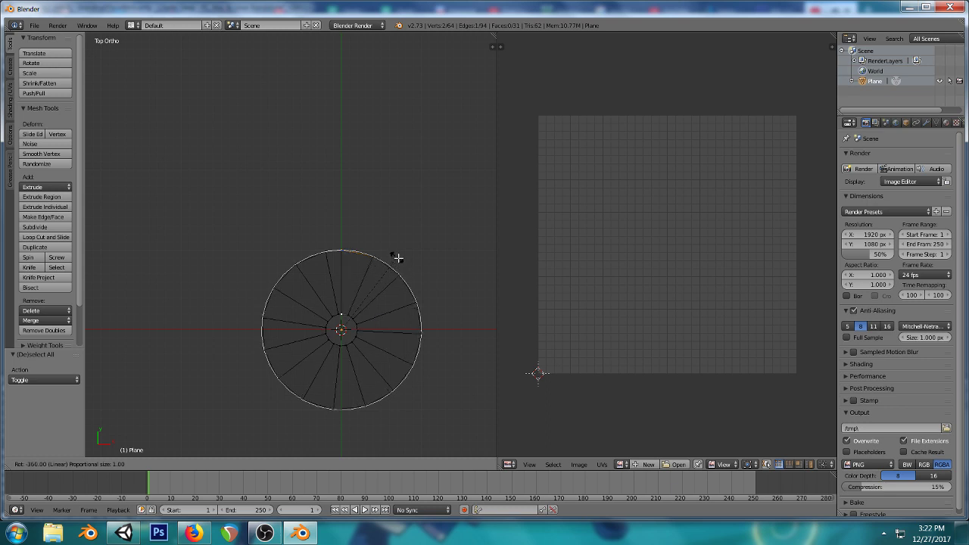
left_click(398, 259)
scroll(359, 286, "up", 3)
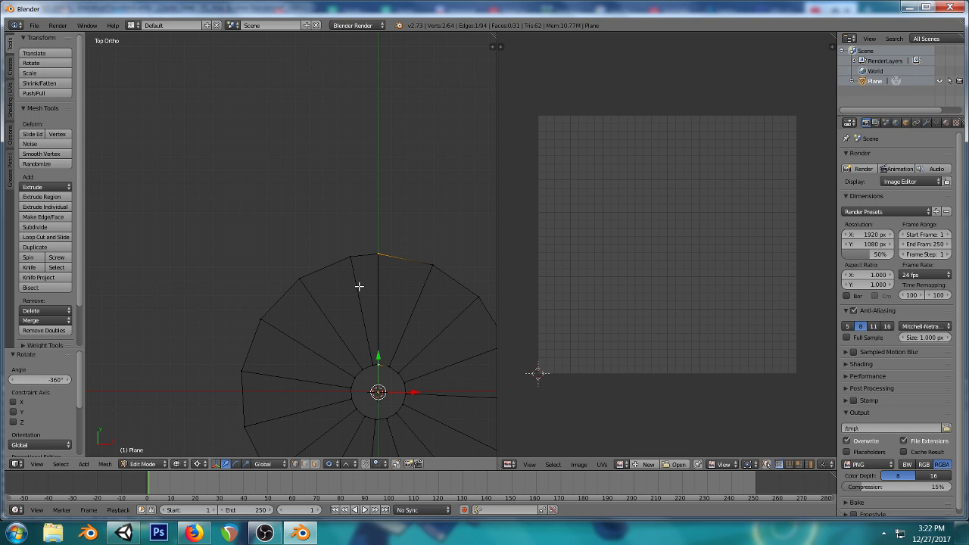
key("ctrl+z")
- Select the entire strip and scale it by 0.5 along Z
key("KP_1")
scroll(372, 298, "down", 3)
left_click_drag(378, 342, 381, 308)
key("a")
key("a")
type("sz.5")
key("Return")
- Select only the topmost edge and rotate it -360° in top view, with Linear proportional editing at size 1.00
scroll(400, 402, "up", 4)
left_click_drag(372, 157, 391, 246)
key("a")
left_click_drag(410, 183, 476, 185)
right_click(470, 180)
key("KP_7")
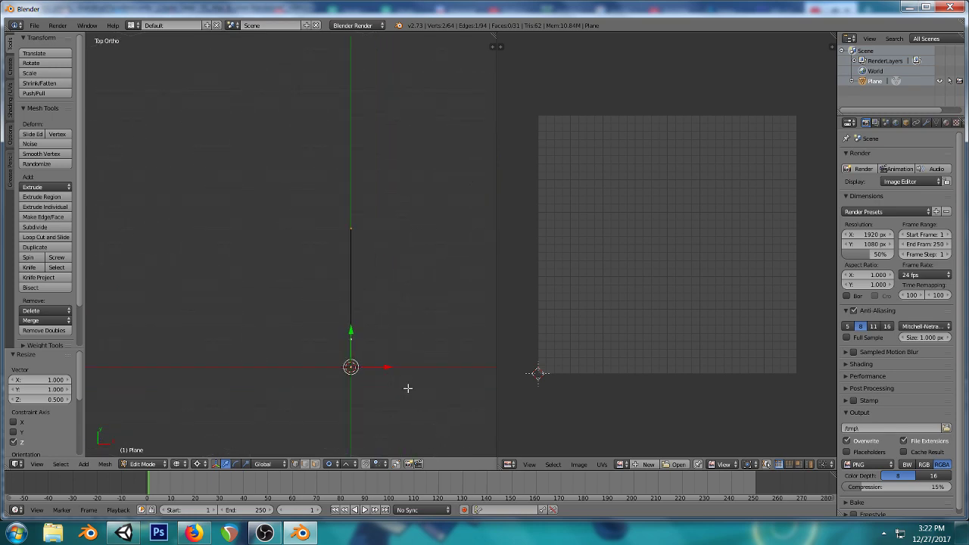
key("r")
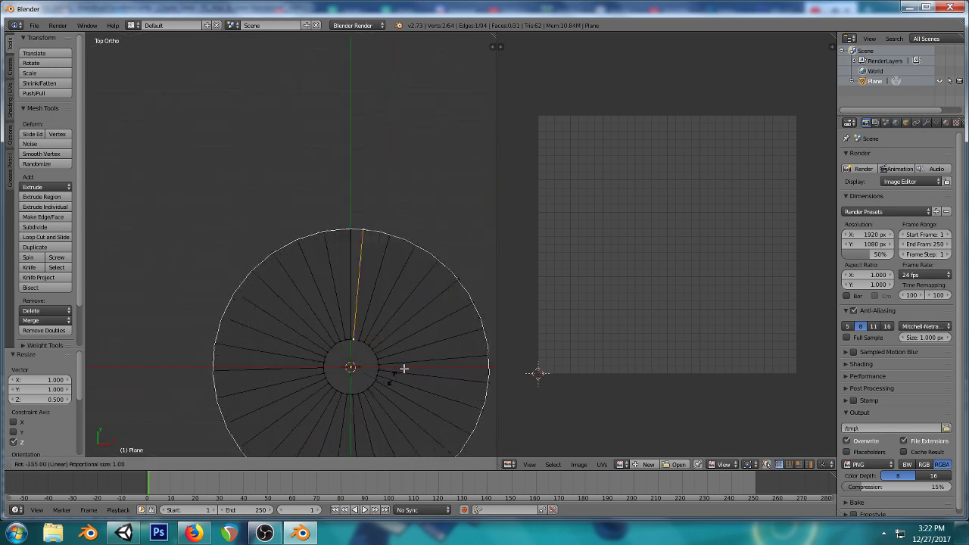
left_click(411, 390)
key("a")
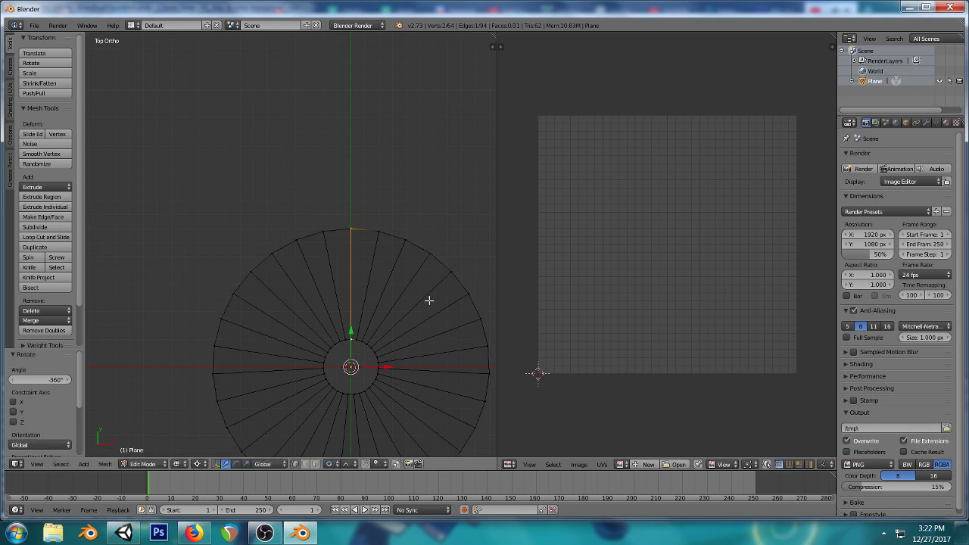
- Flatten the entire ring by scaling it to 0 along Z
scroll(328, 305, "down", 3)
left_click_drag(329, 305, 350, 229)
key("a")
key("s")
key("z")
key("0")
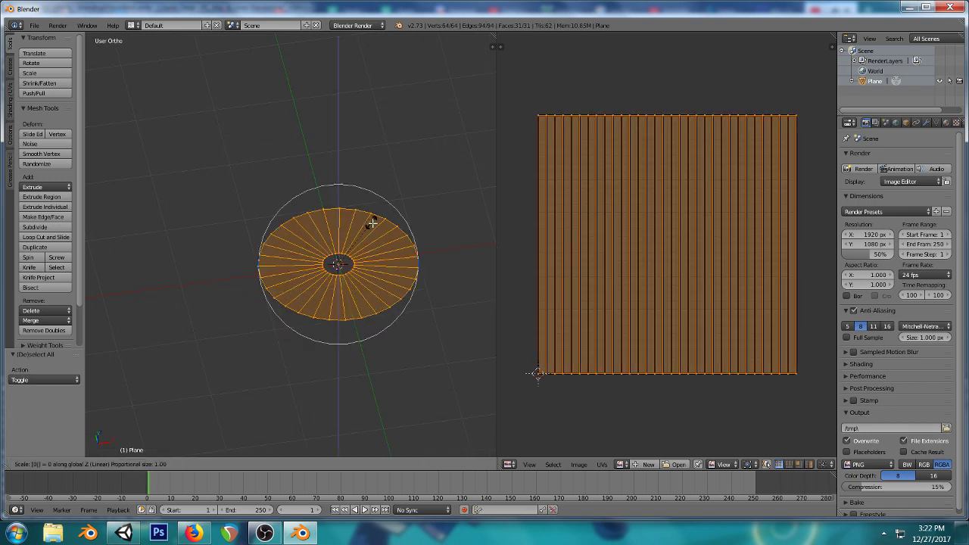
key("Return")
key("a")
- Select the ring's inner edge loop, turn off proportional editing and raise the loop slightly along Z in front view
key("KP_1")
left_click_drag(385, 129, 381, 158)
right_click(341, 252, "alt")
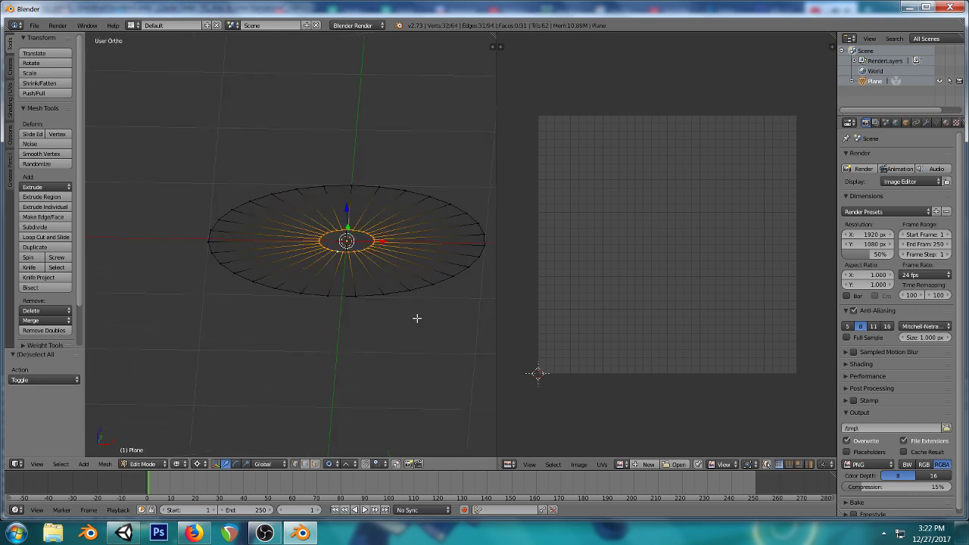
key("KP_1")
key("g")
key("z")
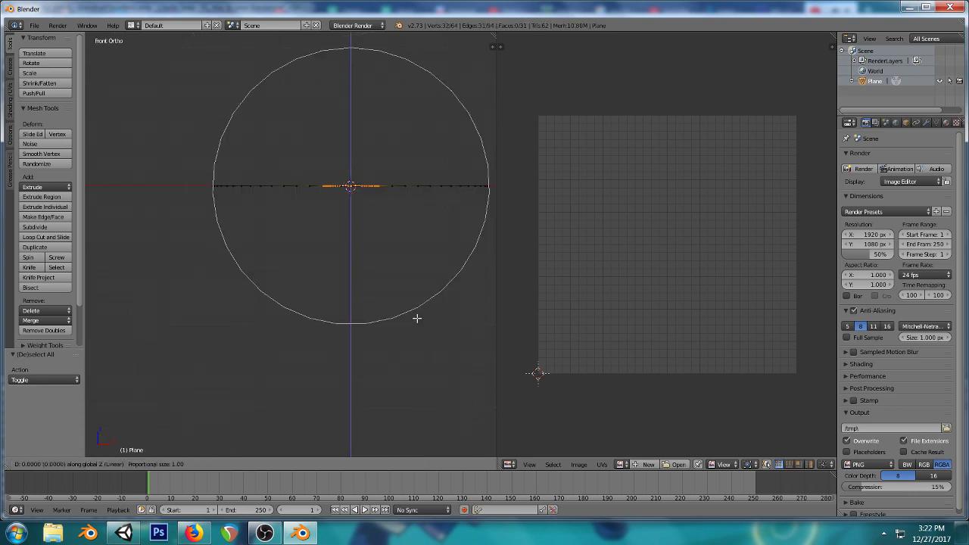
key("o")
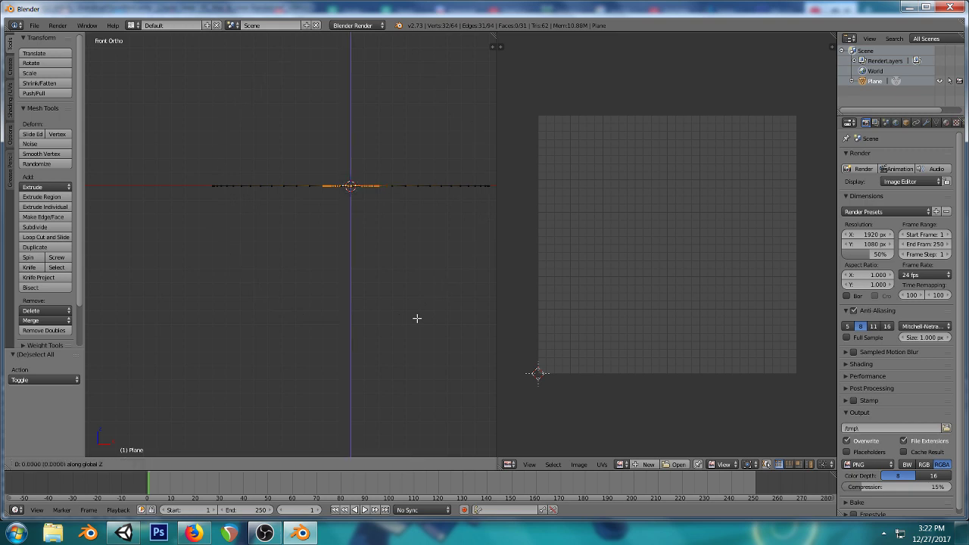
left_click(419, 304)
- Duplicate the whole ring in place and mirror the copy downward by scaling it -1 along Z
key("a")
key("a")
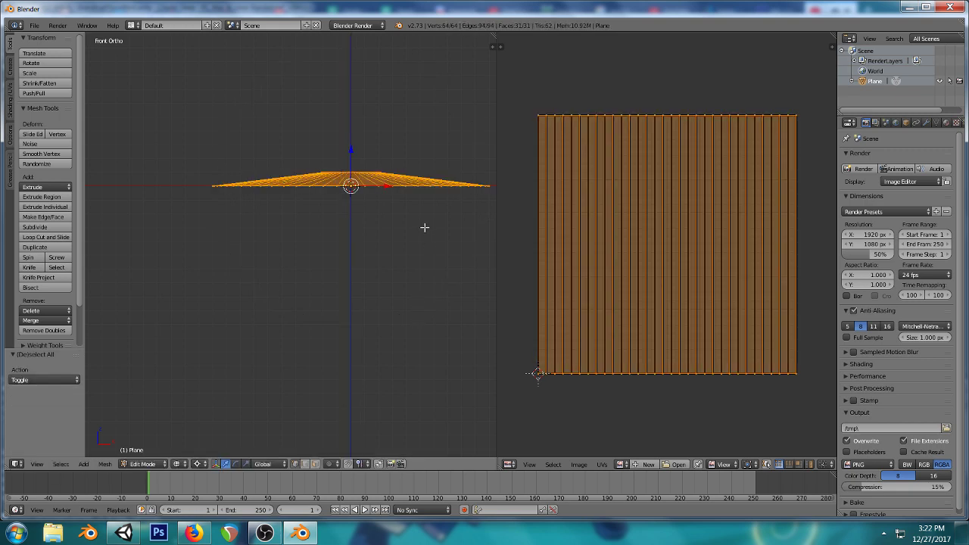
key("shift+d")
right_click(429, 283)
type("sz-1")
key("Return")
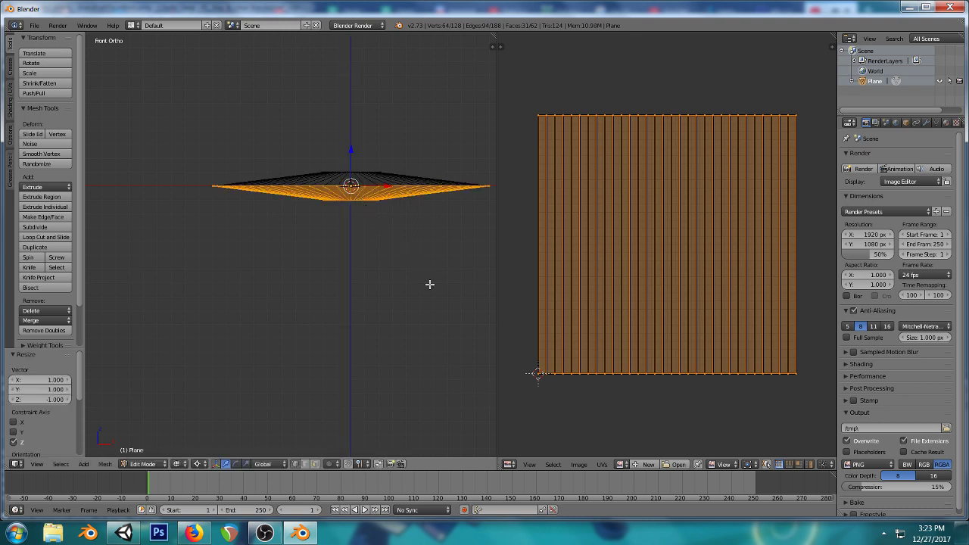
- Flip the normals of the mirrored lower half and show the mesh in solid shading
key("space")
type("flip")
key("Return")
key("a")
key("z")
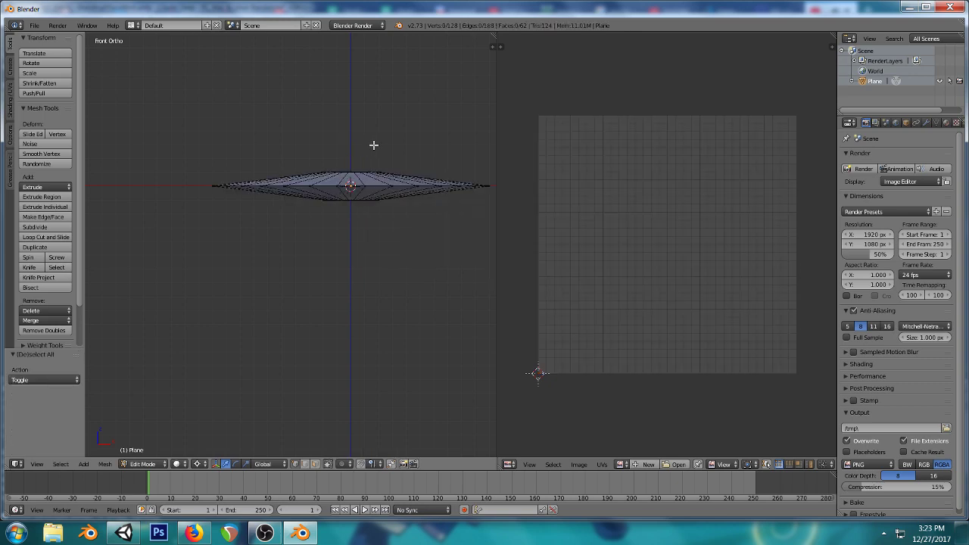
- Inspect the double-sided ring from several angles and select the entire mesh to check its UV layout
left_click_drag(369, 144, 376, 174)
mouse_move(389, 212)
left_mouse_down()
mouse_move(348, 147)
mouse_move(351, 186)
mouse_move(371, 235)
mouse_move(344, 227)
mouse_move(369, 237)
mouse_move(368, 202)
mouse_move(346, 194)
left_mouse_up()
key("KP_2")
key("a")
key("a")
key("KP_1")
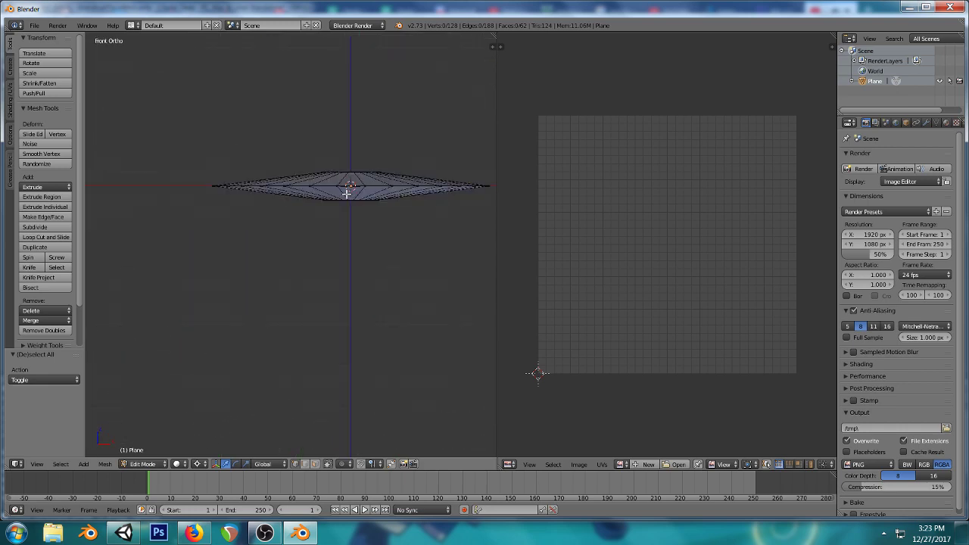
scroll(342, 197, "up", 2)
key("a")
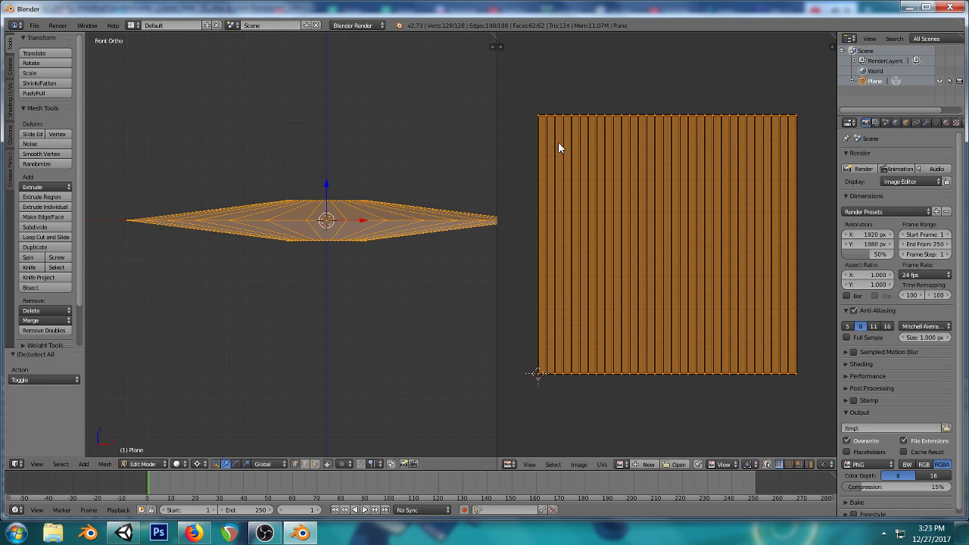
- Switch to Unity, search the project assets for "wedge" and select the fxringwedge model
left_click(123, 533)
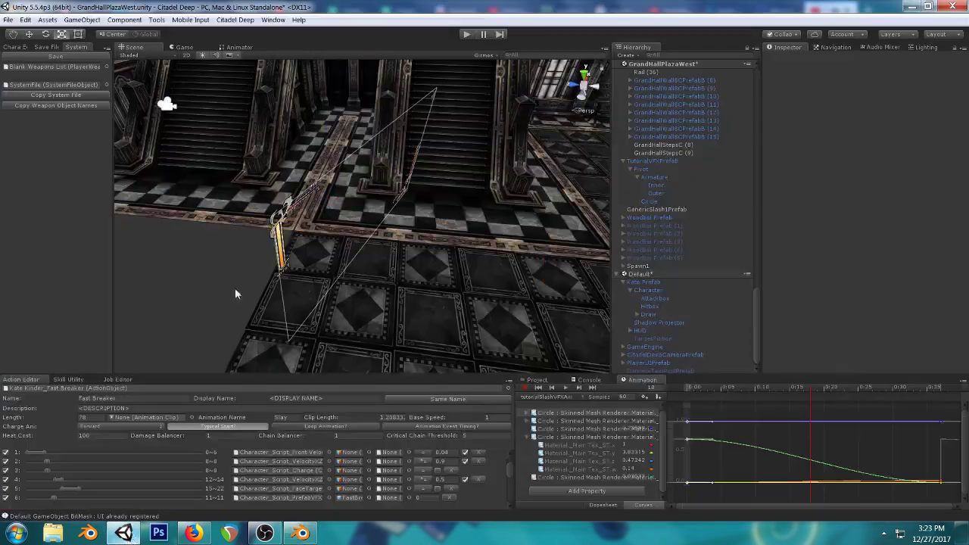
left_click_drag(200, 244, 296, 212)
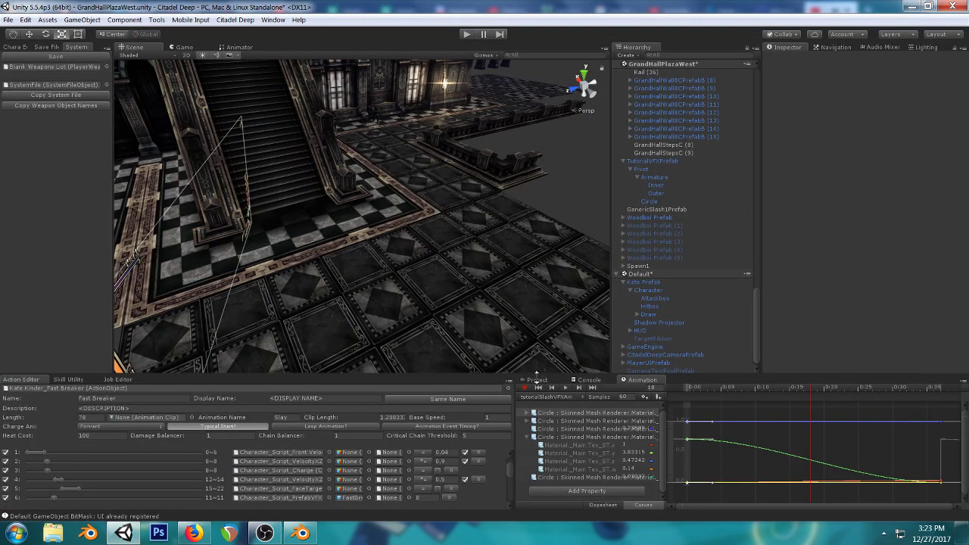
left_click(536, 380)
left_click_drag(464, 186, 475, 212)
left_click(802, 388)
type("wed")
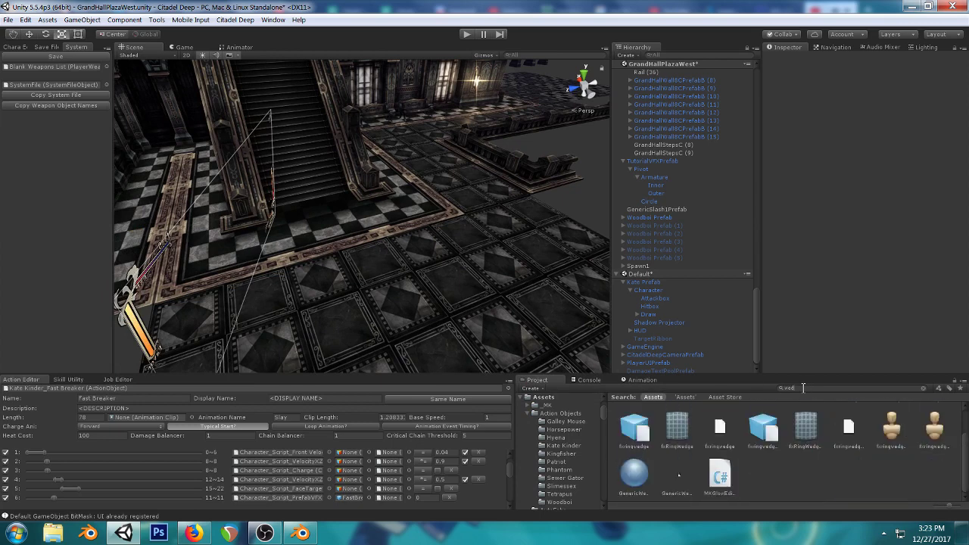
type("ge")
left_click(638, 471)
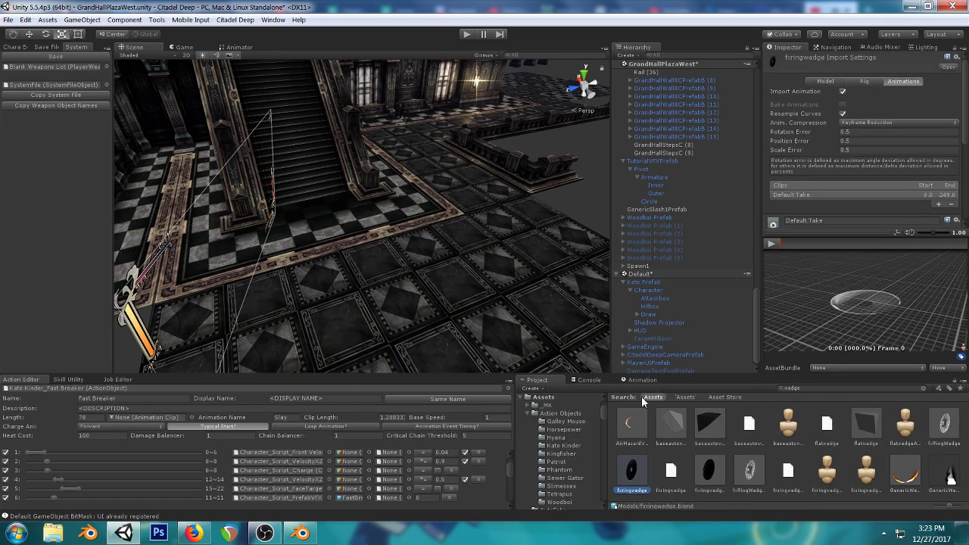
- Place the fxringwedge model on the floor near the staircase and remove its Animator component
left_click_drag(404, 262, 484, 265)
left_click_drag(636, 458, 442, 248)
left_click(31, 33)
scroll(605, 236, "up", 2)
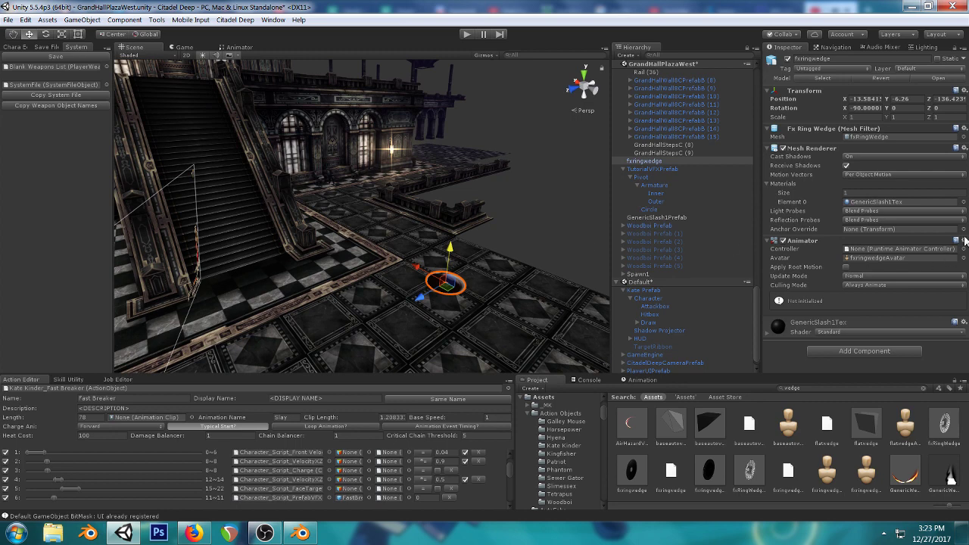
left_click(964, 240)
left_click(902, 281)
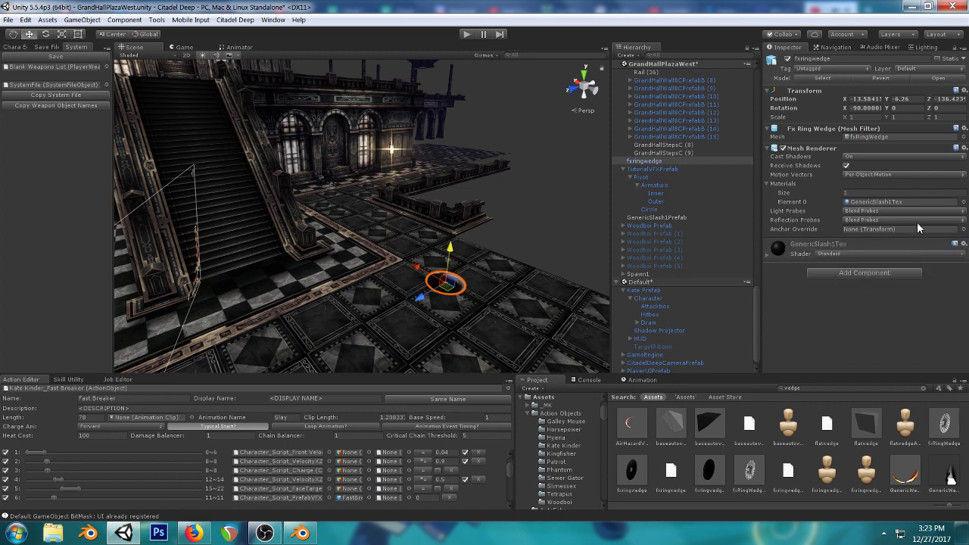
- Assign the TutorialSlashVFXMat material to the fxringwedge mesh renderer's Element 0 slot
left_click(962, 206)
type("tutorial")
key("BackSpace")
key("BackSpace")
key("BackSpace")
type("al ma")
double_click(538, 303)
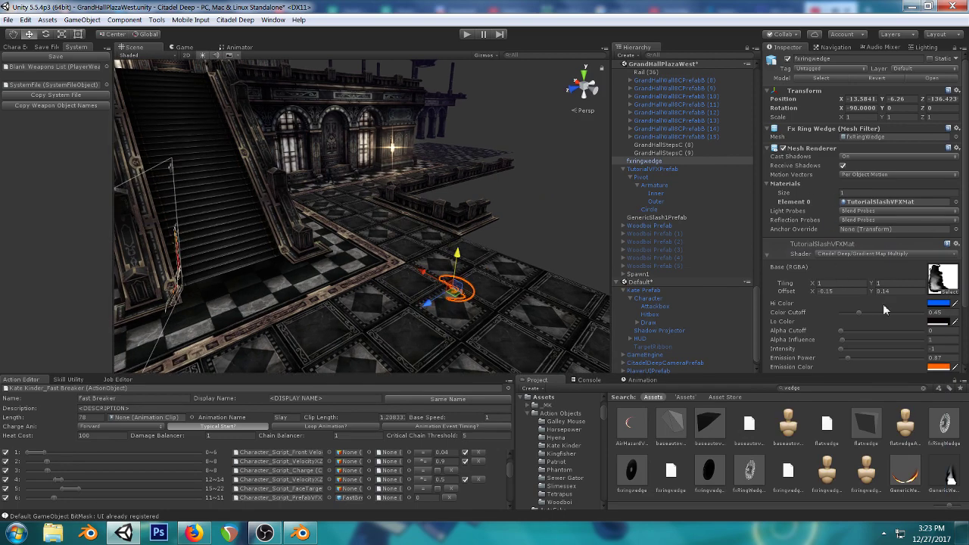
- Raise the material's Intensity to 2.66 and frame the ring wedge from above
scroll(873, 324, "down", 2)
left_click_drag(843, 318, 857, 318)
key("f")
left_click_drag(474, 247, 476, 322)
scroll(476, 322, "down", 5)
left_click_drag(320, 188, 395, 222)
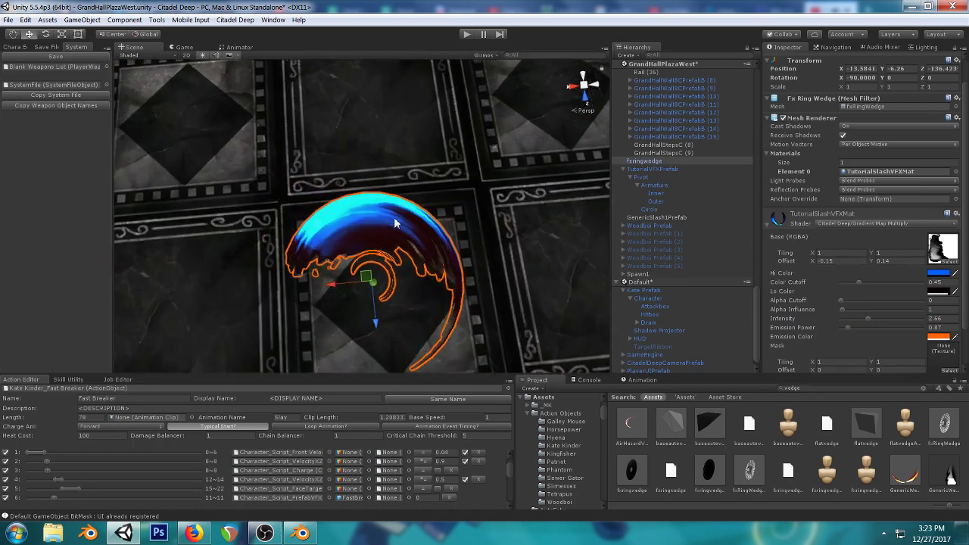
- Locate the material's base texture airhazardtex, duplicate it and rename the copy tutorialtex
left_click(941, 254)
left_click(849, 448)
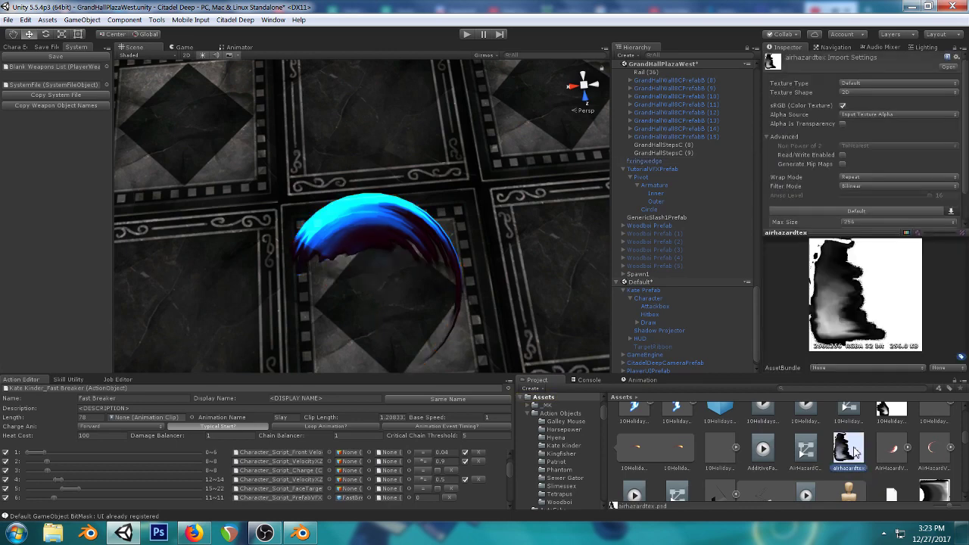
key("ctrl+d")
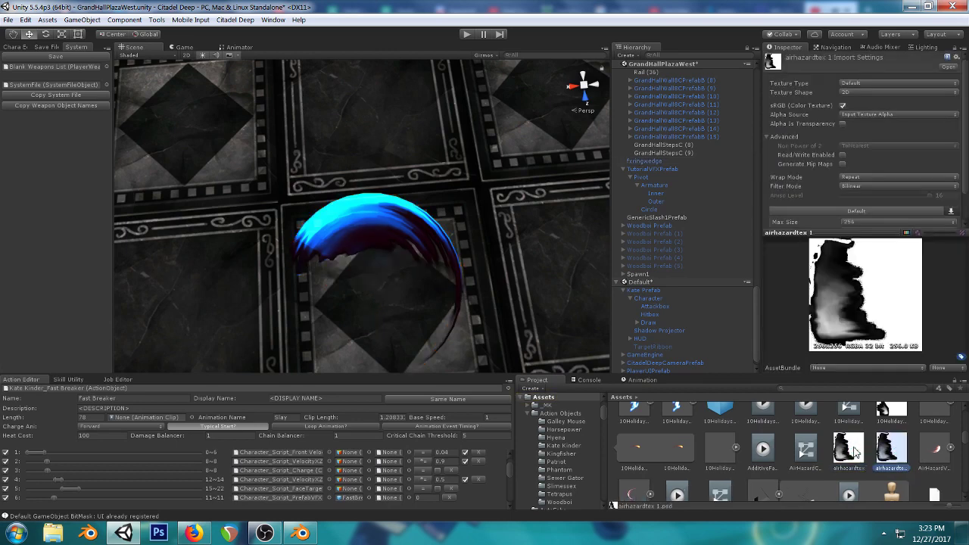
left_click(889, 469)
type("tutorialtex")
key("Return")
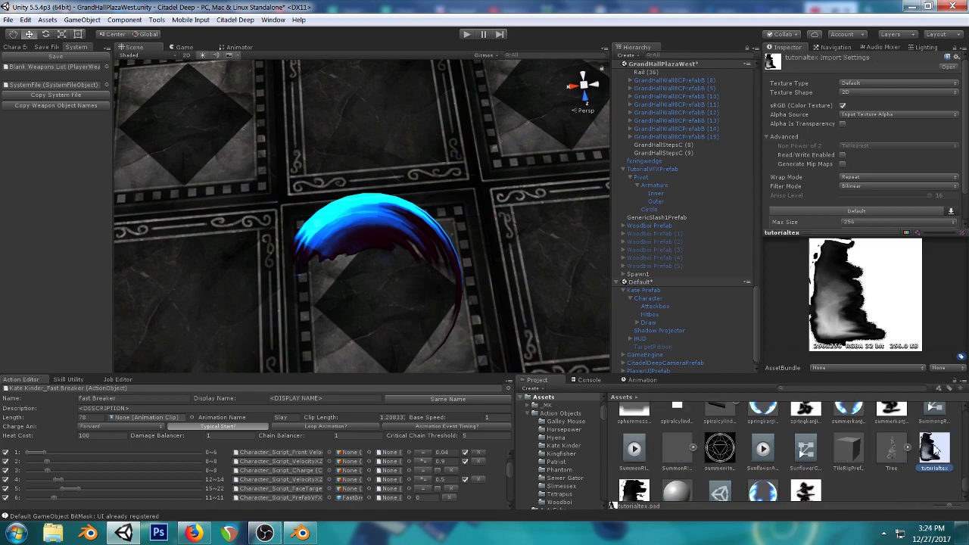
- Open tutorialtex in Photoshop, hide its existing layer and draw a white rectangle nearly filling the canvas on a new layer
double_click(936, 449)
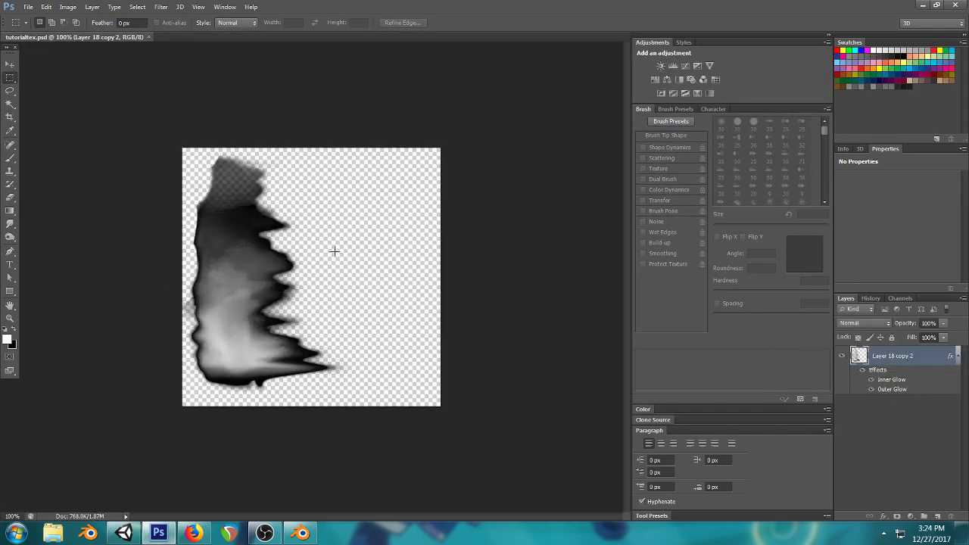
left_click(841, 355)
key("ctrl+shift+n")
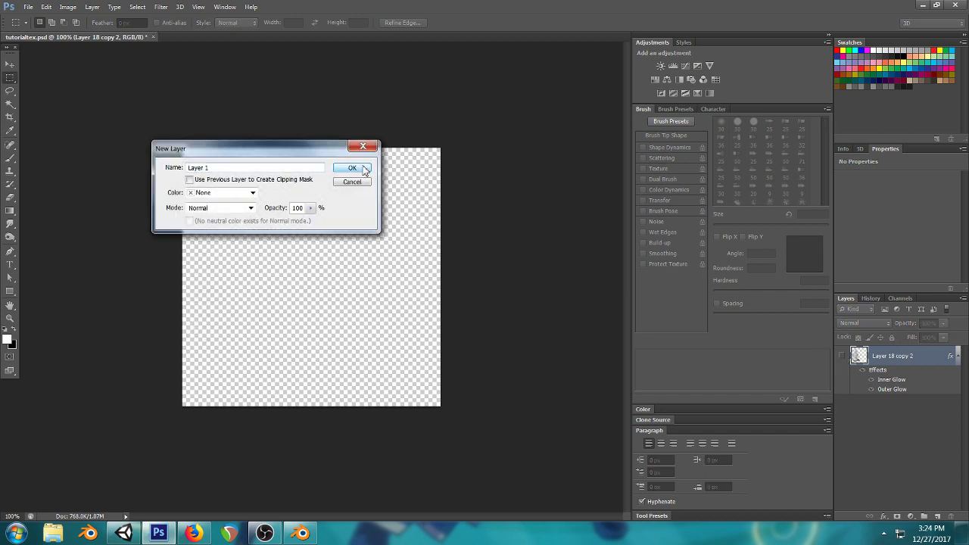
left_click(351, 167)
left_click(10, 292)
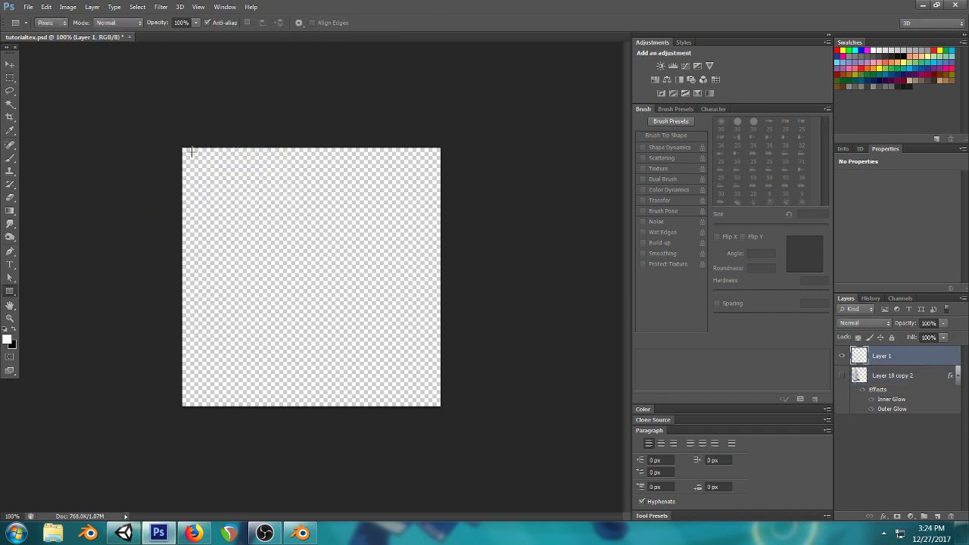
left_click_drag(191, 153, 522, 386)
- Add an Outer Glow to the rectangle's layer with Normal blend mode and 100% opacity
right_click(919, 360)
left_click(848, 108)
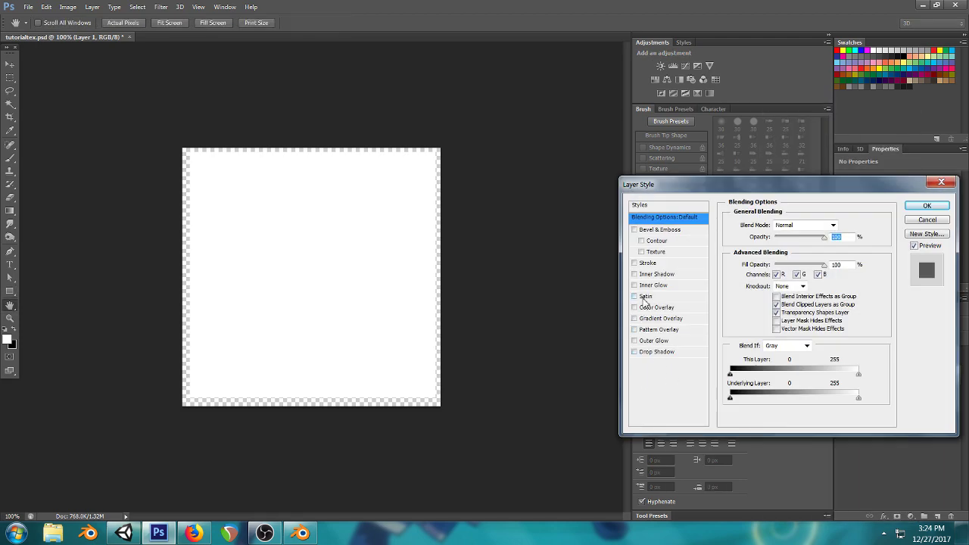
left_click(648, 342)
left_click(829, 225)
left_click(791, 6)
left_click_drag(805, 237, 847, 236)
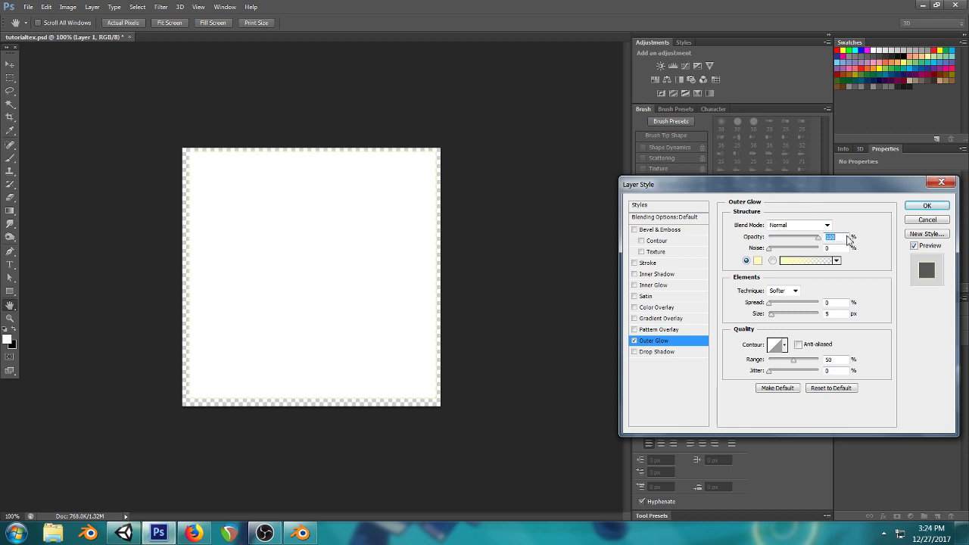
- Make the outer glow black, increase its size slightly and apply the layer style
left_click(760, 261)
left_click_drag(590, 333, 451, 416)
left_click(757, 259)
left_click(763, 258)
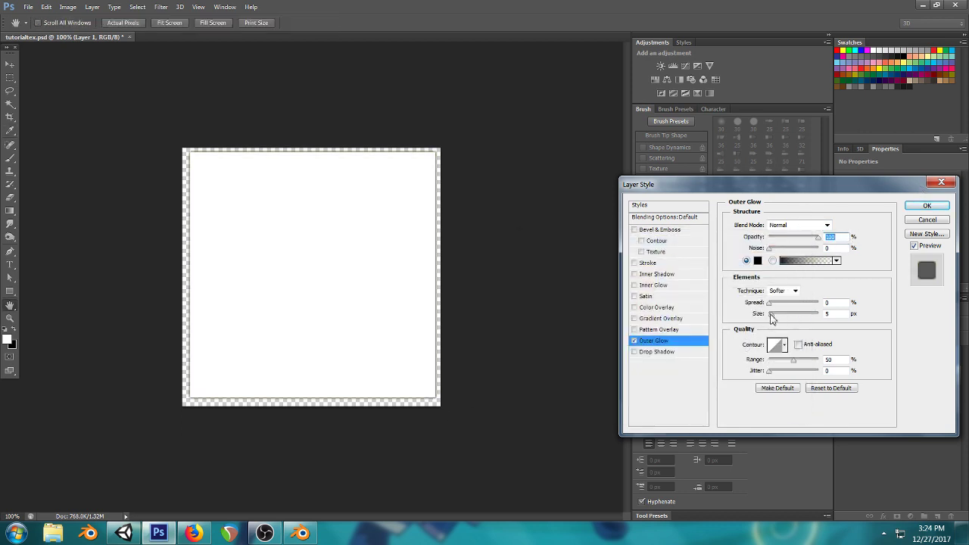
left_click_drag(771, 317, 774, 319)
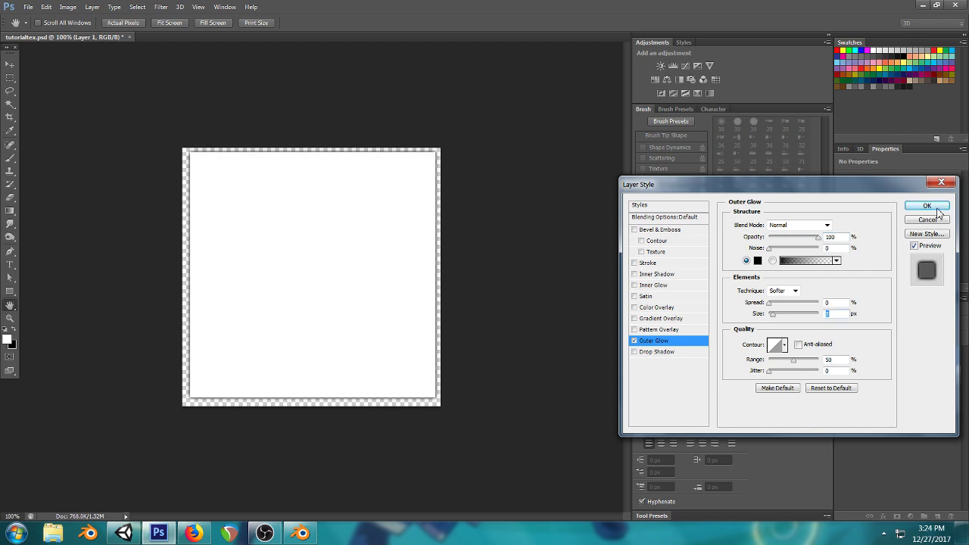
left_click(910, 210)
- Soften all four edges of the white rectangle with a soft 25 px eraser and save the texture
left_click(10, 198)
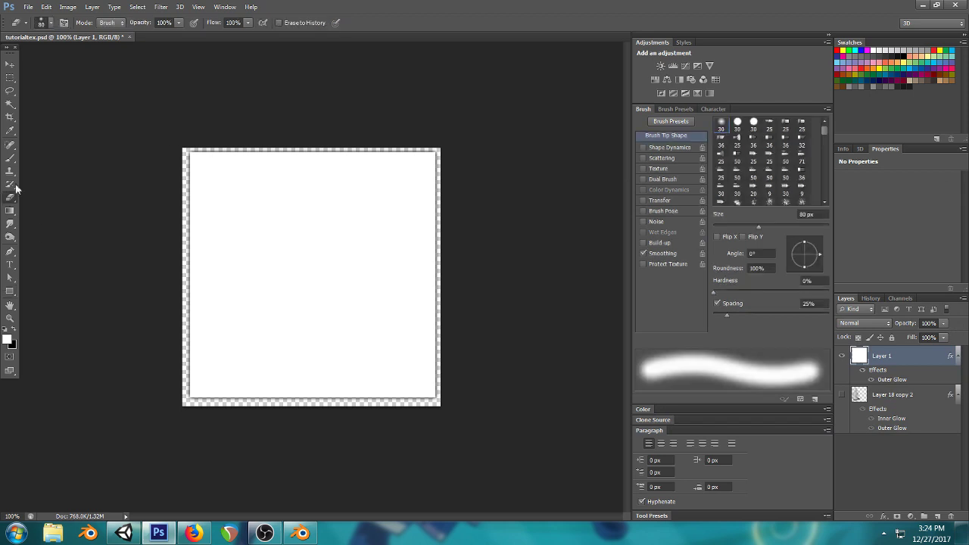
key("bracketleft")
key("bracketleft")
key("bracketleft")
key("bracketleft")
key("bracketleft")
left_click_drag(192, 152, 192, 395)
left_click_drag(332, 158, 513, 159)
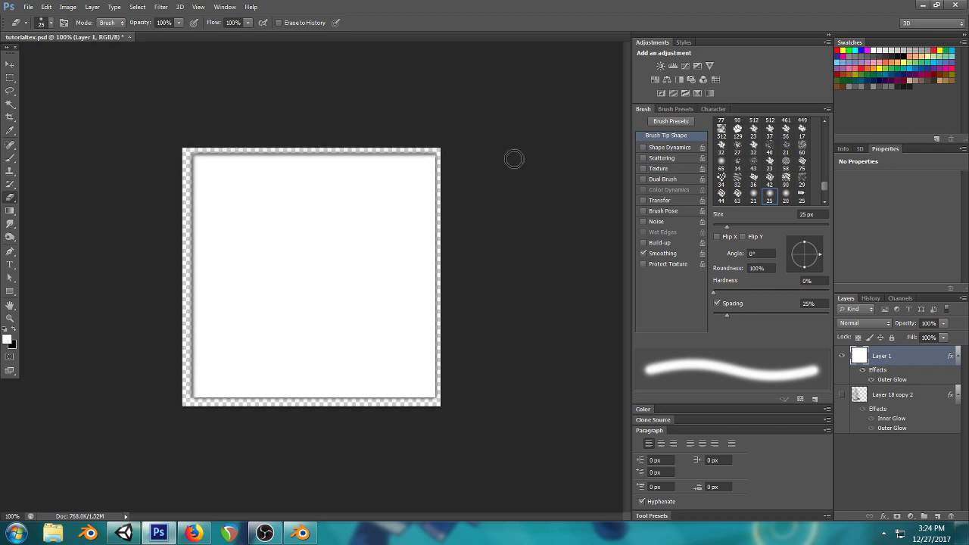
left_click_drag(441, 149, 461, 503)
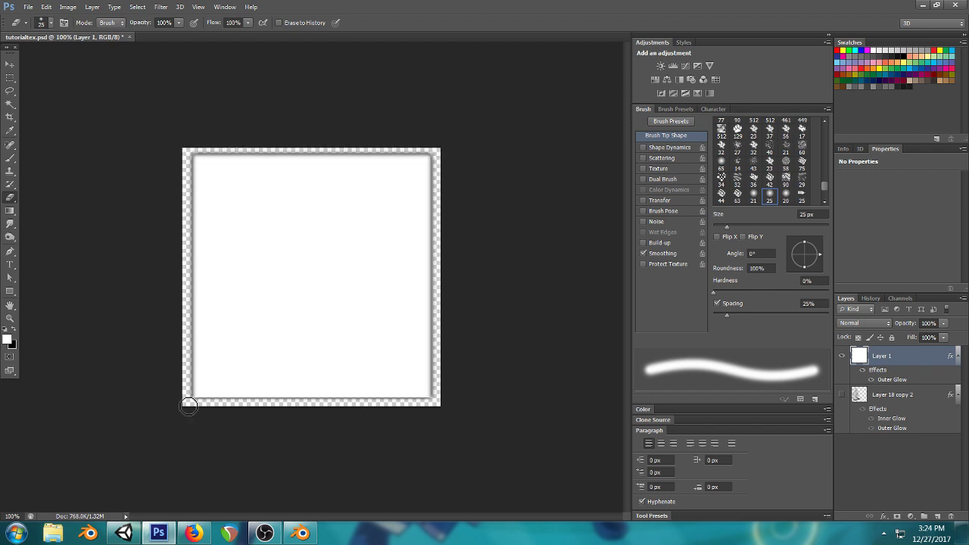
left_click(214, 400, "shift")
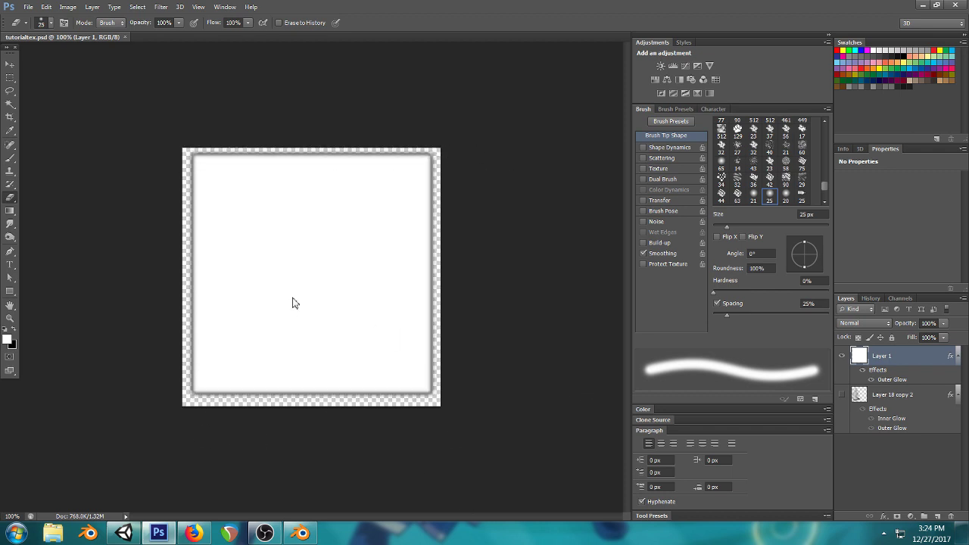
- Switch to Unity and assign tutorialtex as the base texture of the ring wedge's material
left_click(124, 533)
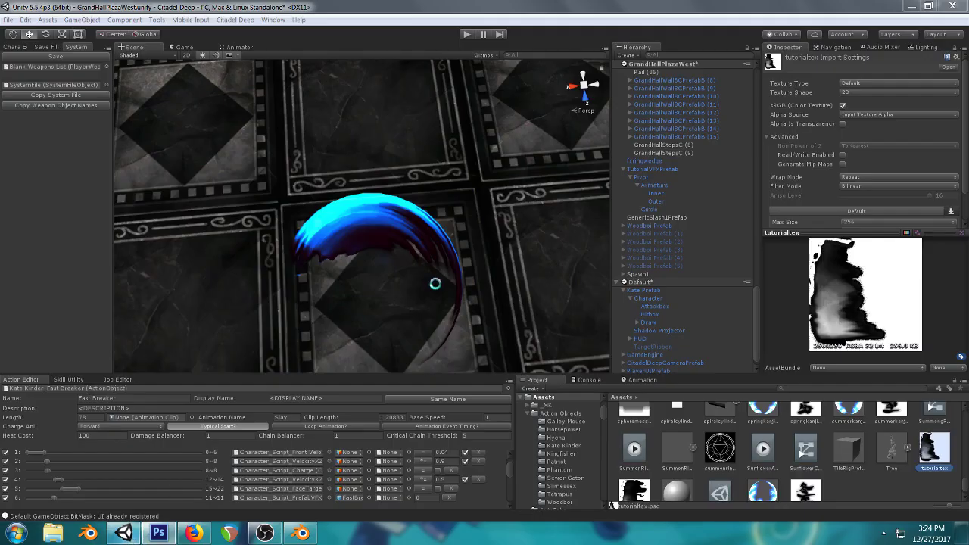
left_click(408, 236)
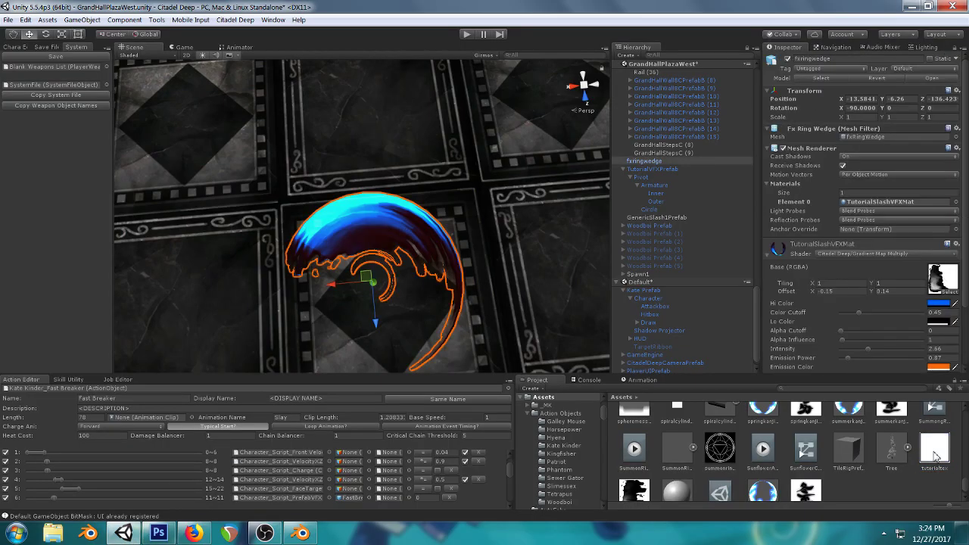
left_click_drag(935, 455, 942, 281)
- Inspect the textured ring from several angles and compare its gap with the mesh in Blender
left_click_drag(437, 210, 511, 134)
scroll(425, 206, "down", 3)
left_click_drag(415, 284, 458, 202)
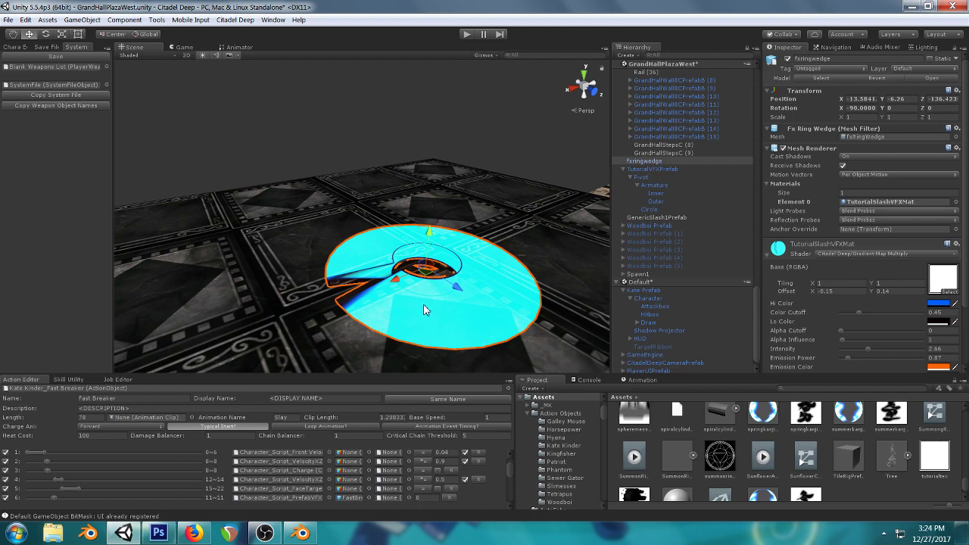
left_click_drag(336, 206, 506, 233)
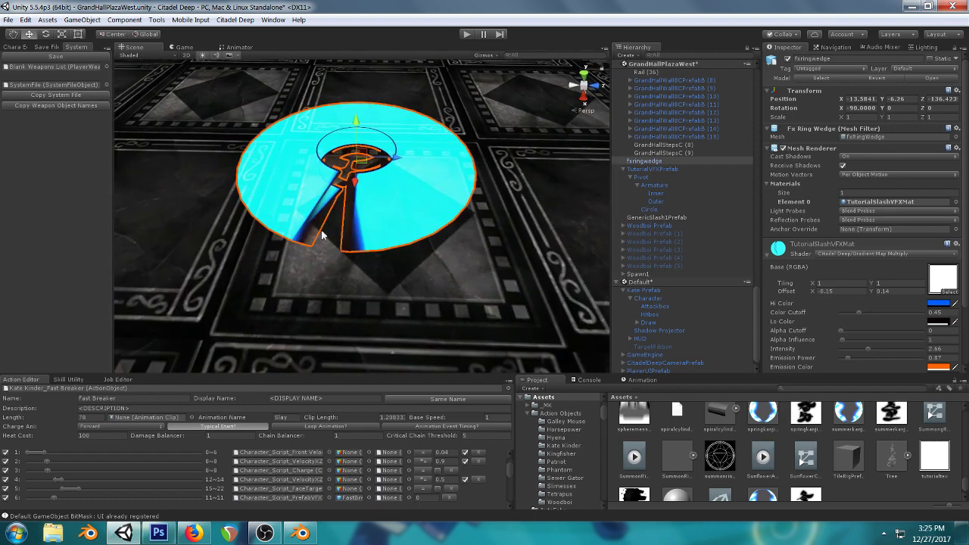
left_click(299, 533)
left_click_drag(339, 207, 300, 205)
left_click(123, 533)
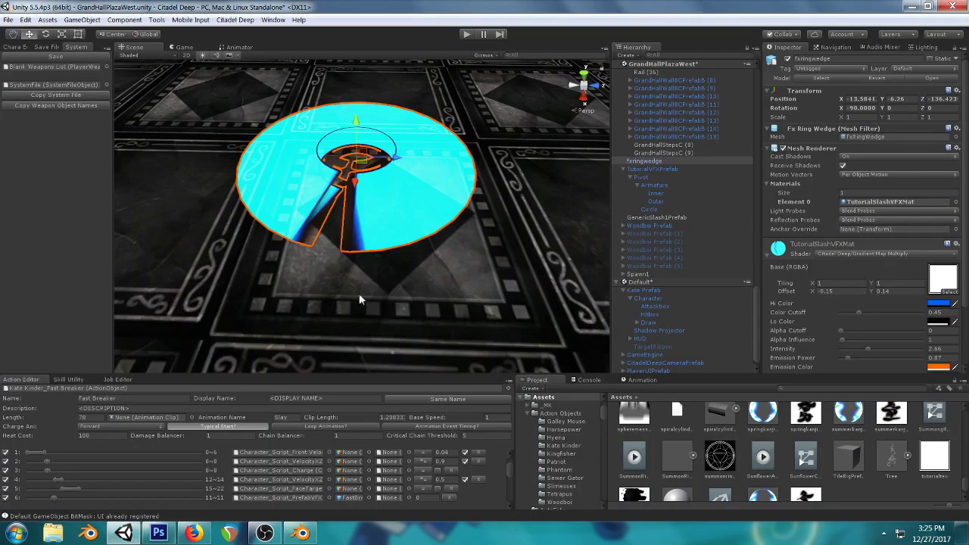
left_click_drag(370, 301, 396, 211)
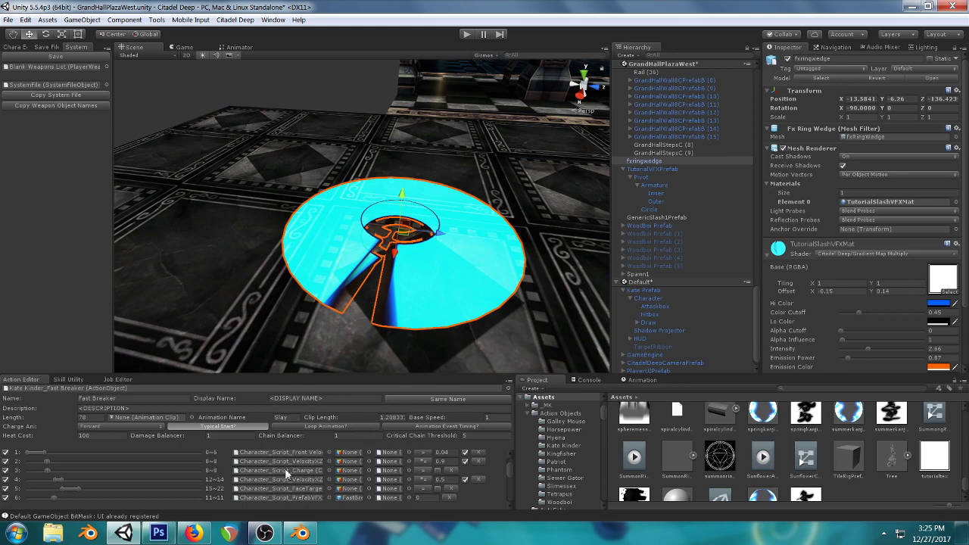
left_click_drag(501, 170, 436, 227)
left_click_drag(476, 180, 441, 213)
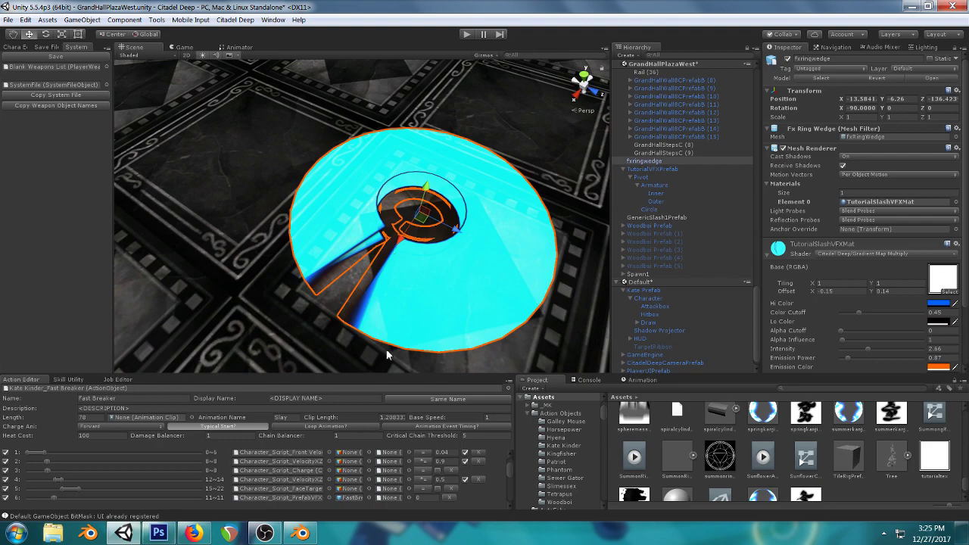
- Switch to Photoshop and select the entire tutorialtex canvas
left_click(158, 532)
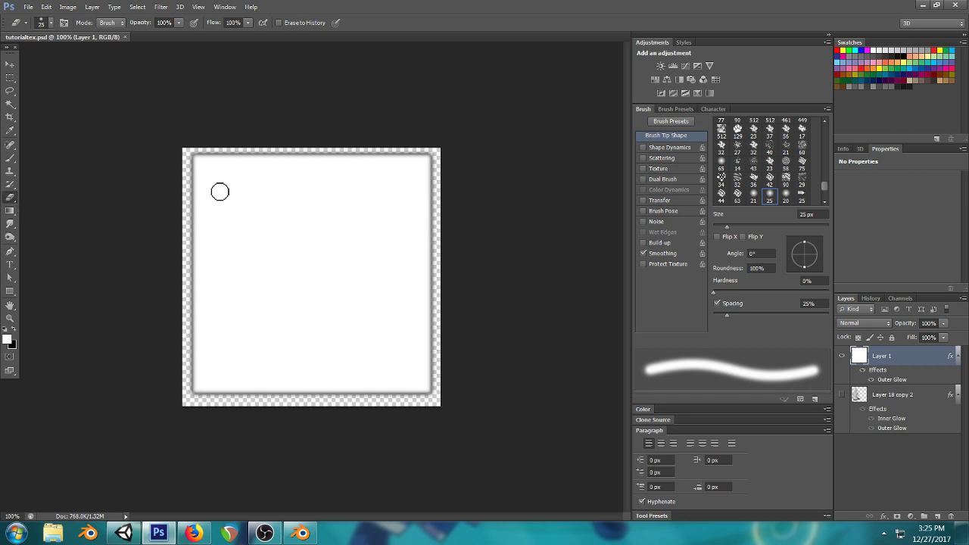
left_click(10, 76)
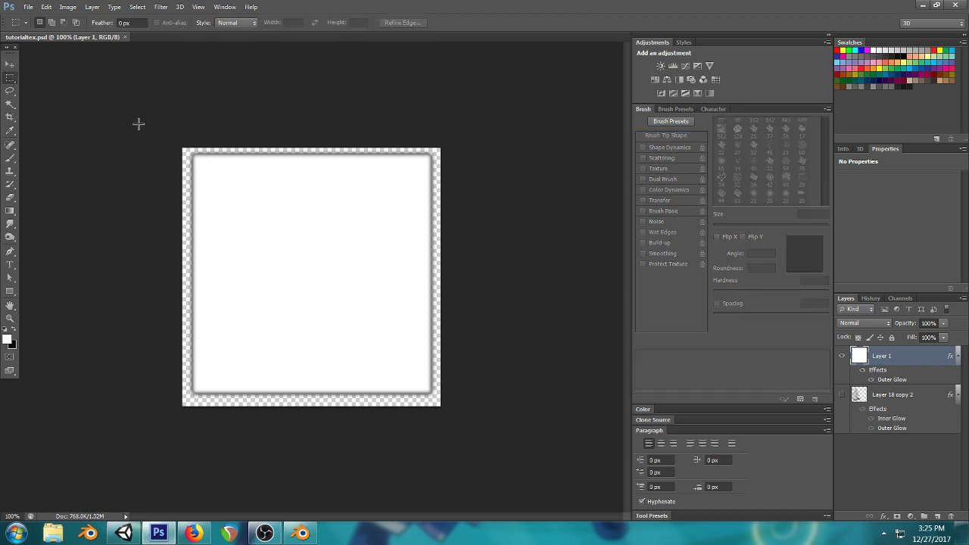
left_click_drag(542, 430, 495, 340)
- Fade out the upper part of the white rectangle with a soft 873 px eraser at 1% spacing and save
key("e")
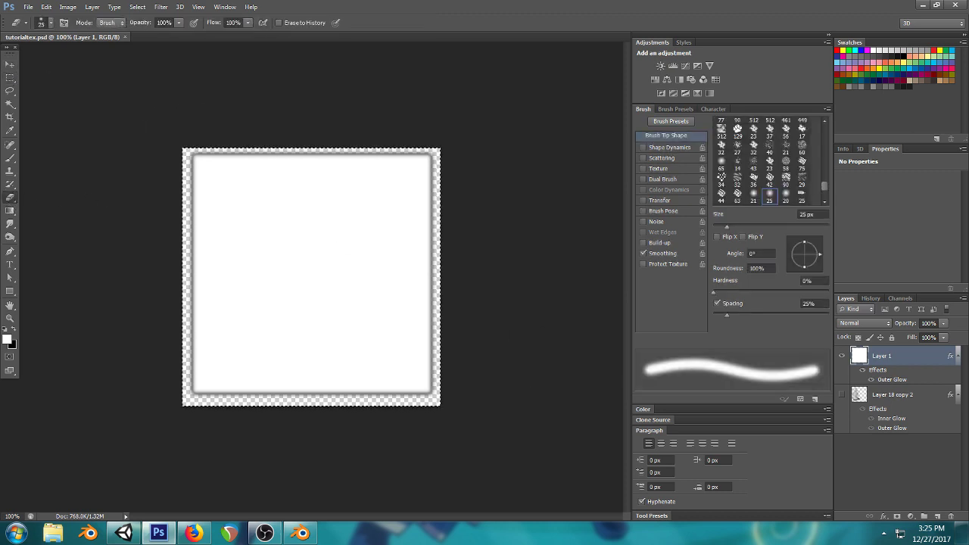
key("bracketright")
key("bracketright")
key("bracketright")
key("bracketright")
key("bracketright")
key("bracketright")
key("bracketright")
key("bracketright")
key("bracketright")
key("bracketright")
key("bracketright")
key("bracketright")
key("bracketright")
key("bracketright")
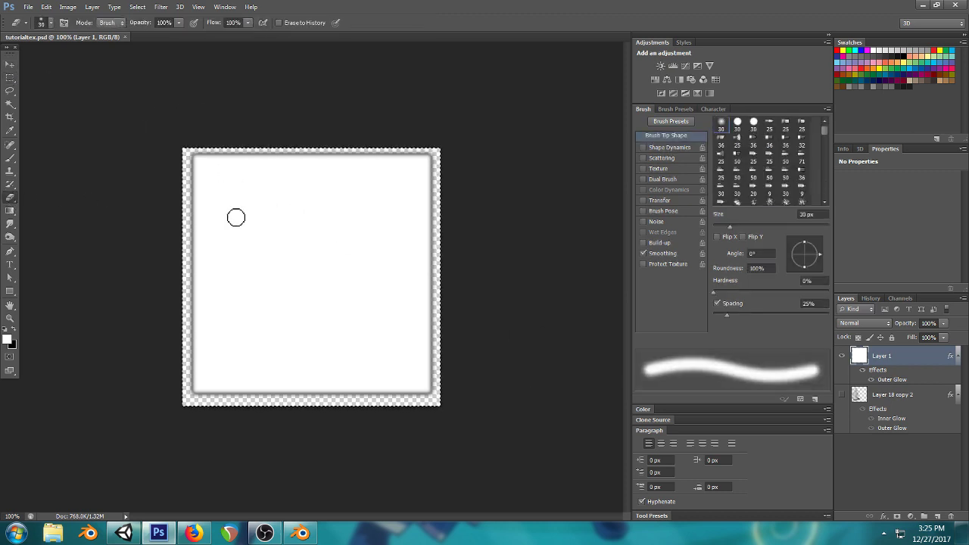
key("bracketright")
key("bracketright")
key("bracketright")
key("bracketright")
key("bracketright")
key("bracketright")
key("bracketright")
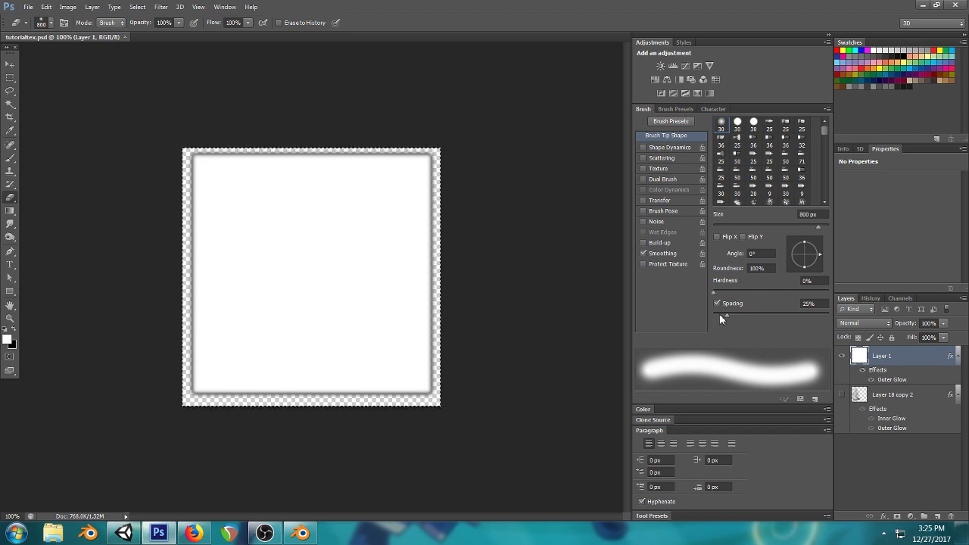
left_click_drag(719, 314, 695, 310)
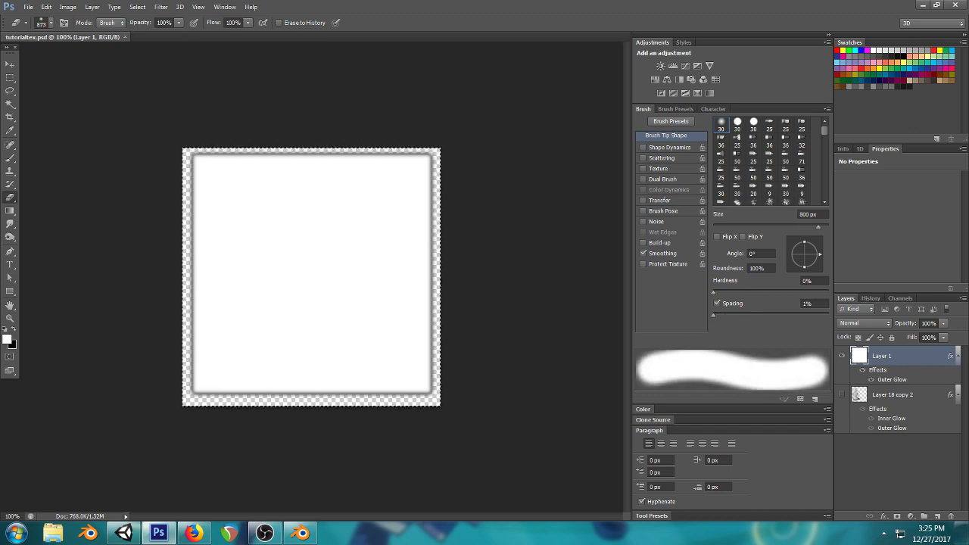
mouse_move(125, 49)
left_mouse_down()
mouse_move(246, 102)
mouse_move(424, 148)
left_mouse_up()
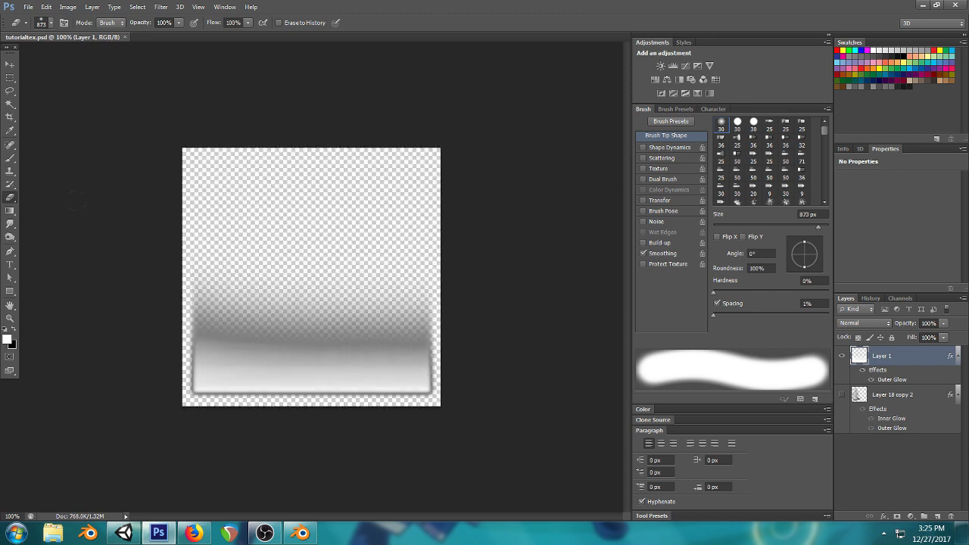
- Switch to Unity and check how the faded texture looks on the ring wedge
left_click(135, 535)
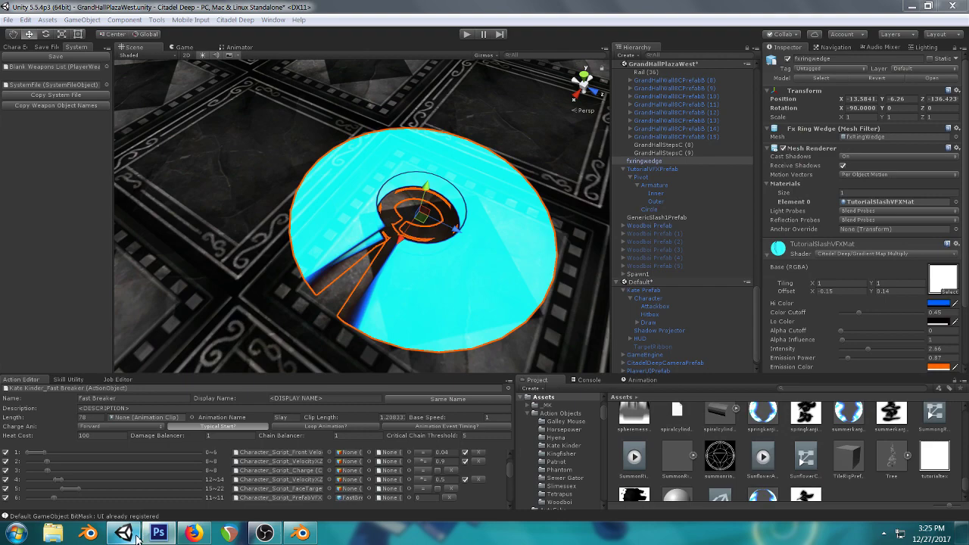
left_click_drag(414, 233, 476, 140)
scroll(457, 153, "down", 4)
left_click(283, 105)
left_click_drag(453, 101, 291, 183)
- Switch to Photoshop and shrink the gradient layer to 29.57% width against the canvas's left side
left_click(158, 533)
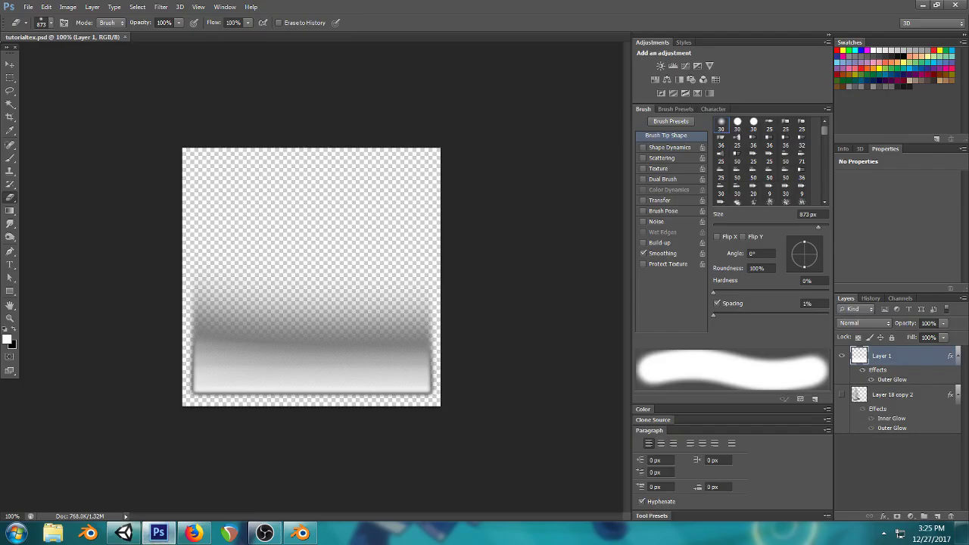
key("ctrl+t")
left_click_drag(441, 306, 395, 309)
key("ctrl+z")
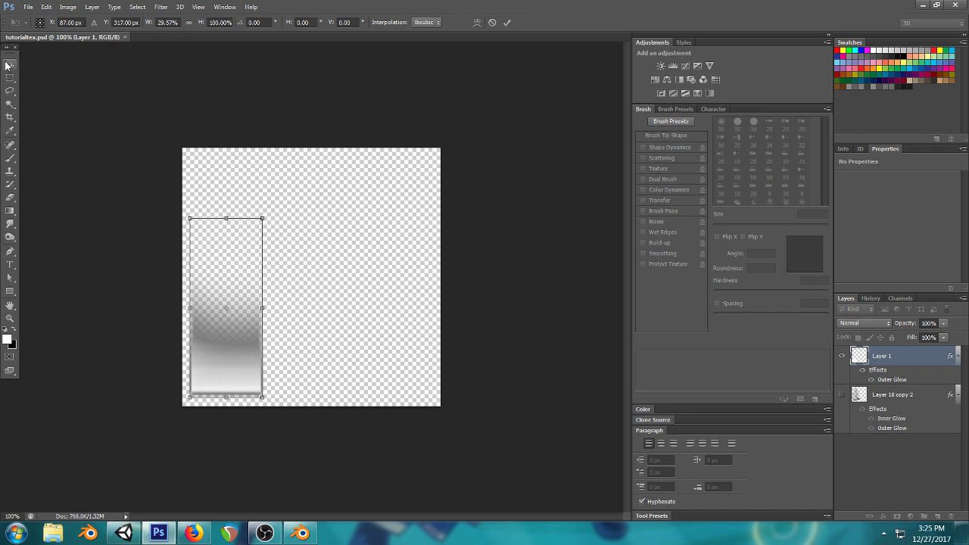
left_click(7, 66)
left_click(432, 199)
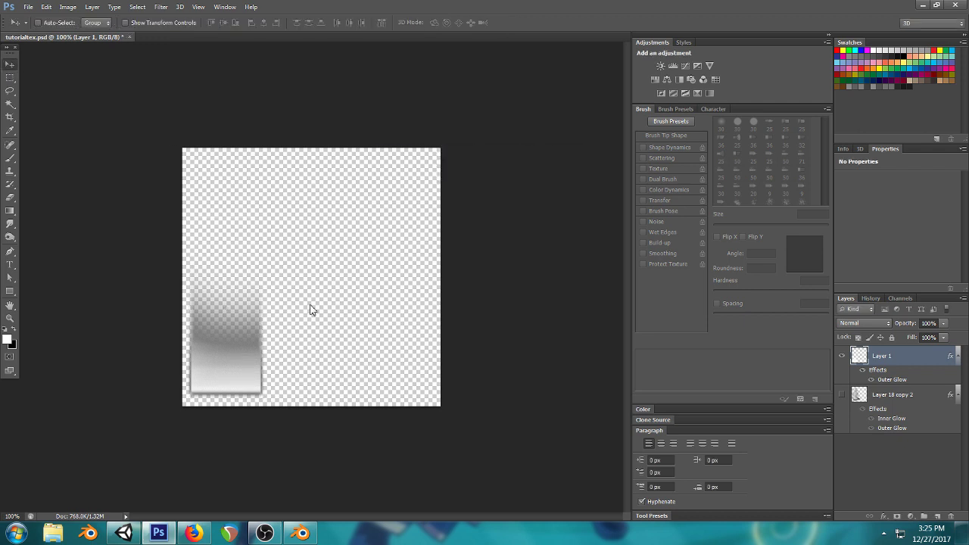
- Switch to Unity and examine the narrowed texture on the ring wedge
left_click(128, 530)
scroll(415, 209, "down", 3)
left_click_drag(356, 152, 350, 214)
- Switch to Photoshop, erase the gradient into a concave curved wedge with a soft 70 px eraser, and check it in Unity
left_click(158, 532)
left_click(9, 198)
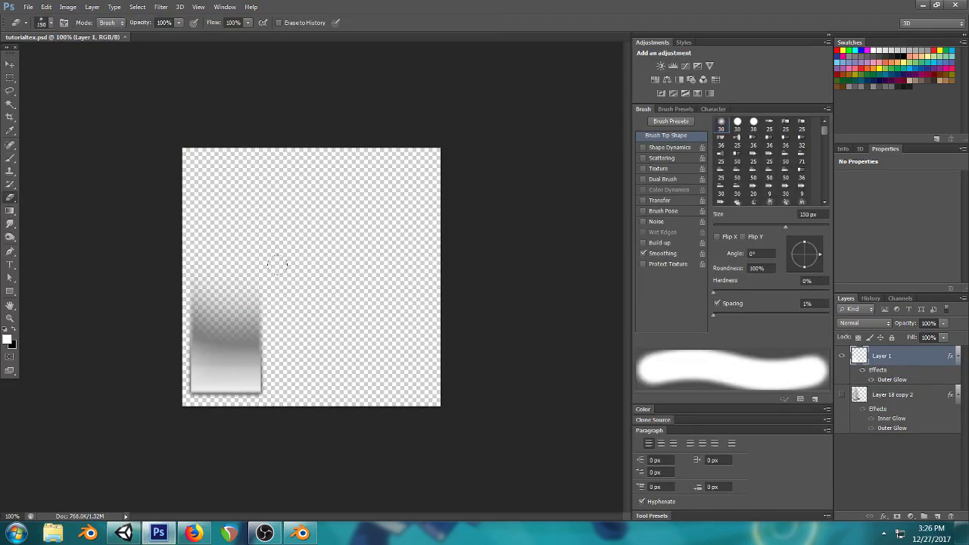
mouse_move(256, 287)
left_mouse_down()
mouse_move(243, 312)
mouse_move(249, 351)
mouse_move(280, 372)
mouse_move(219, 329)
mouse_move(212, 299)
left_mouse_up()
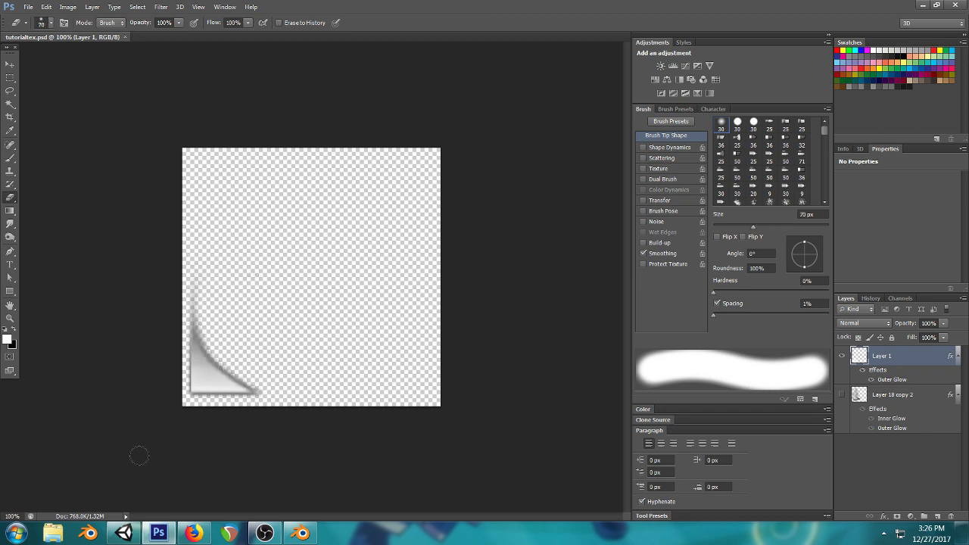
left_click(124, 533)
left_click_drag(359, 203, 377, 195)
- Switch to Photoshop, stretch the curved wedge to 284.72% width and 123.67% height, and check it on the mesh in Unity
left_click(158, 533)
key("ctrl+t")
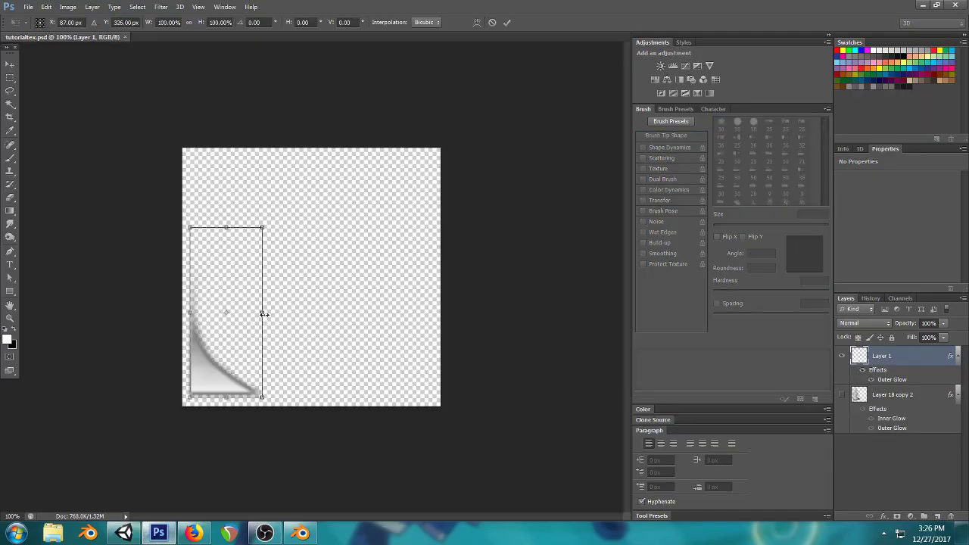
left_click_drag(263, 313, 396, 313)
left_click_drag(292, 228, 293, 187)
key("v")
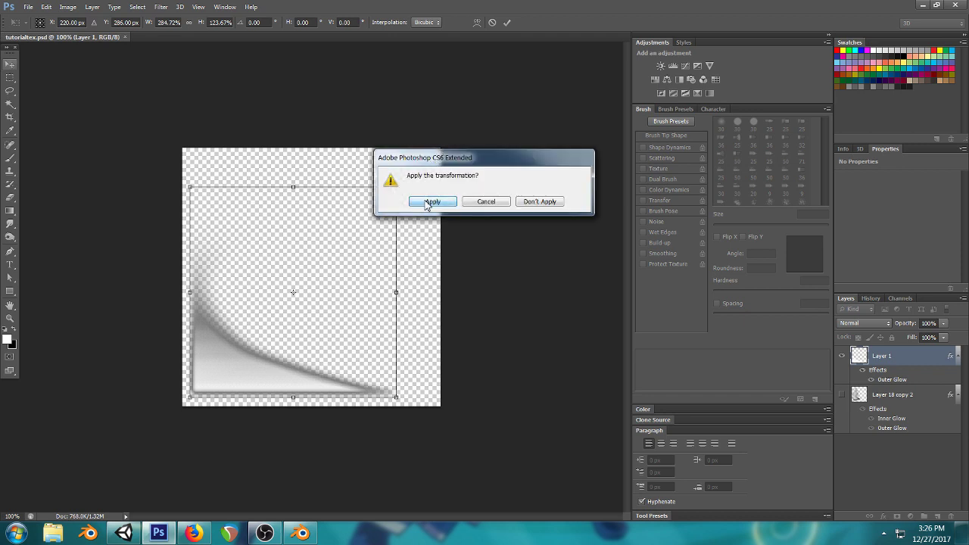
left_click(432, 200)
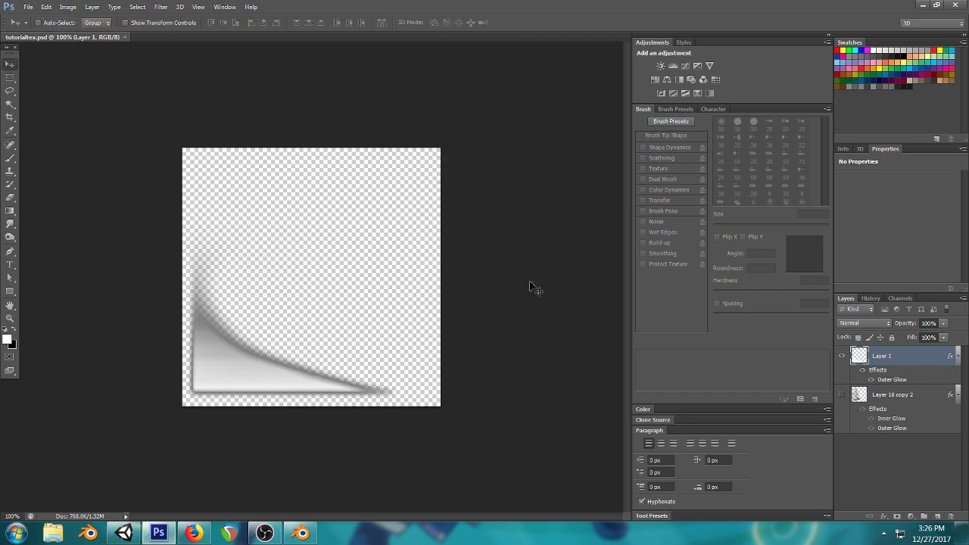
left_click(124, 533)
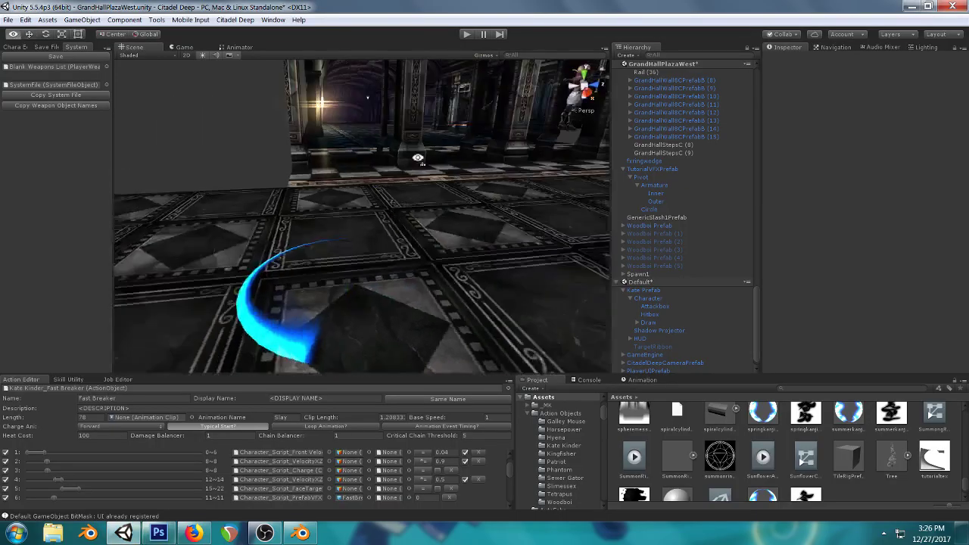
left_click_drag(439, 144, 249, 318)
- Switch to Photoshop and erase the wedge's left side at a slant with the soft 70 px eraser
left_click(158, 533)
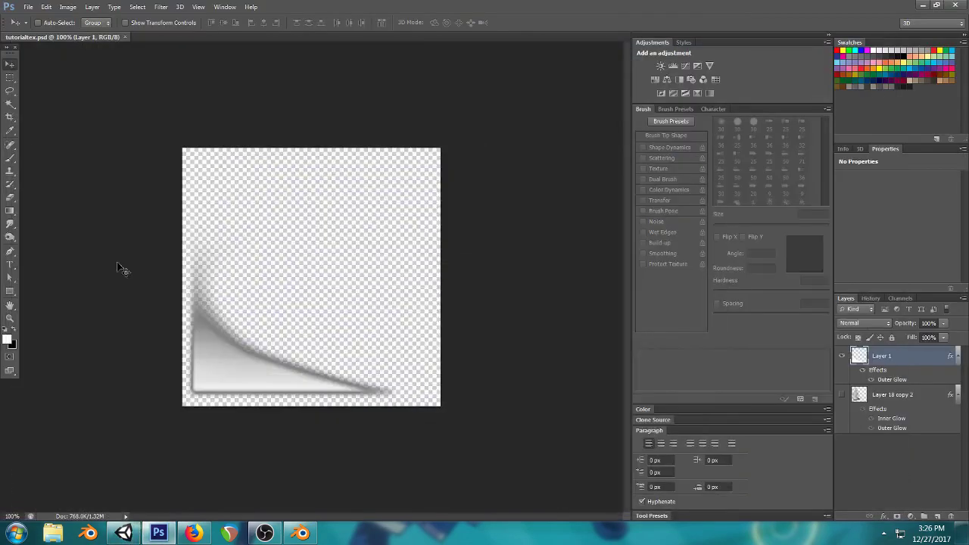
left_click(10, 198)
mouse_move(185, 270)
left_mouse_down()
mouse_move(191, 306)
mouse_move(174, 351)
left_mouse_up()
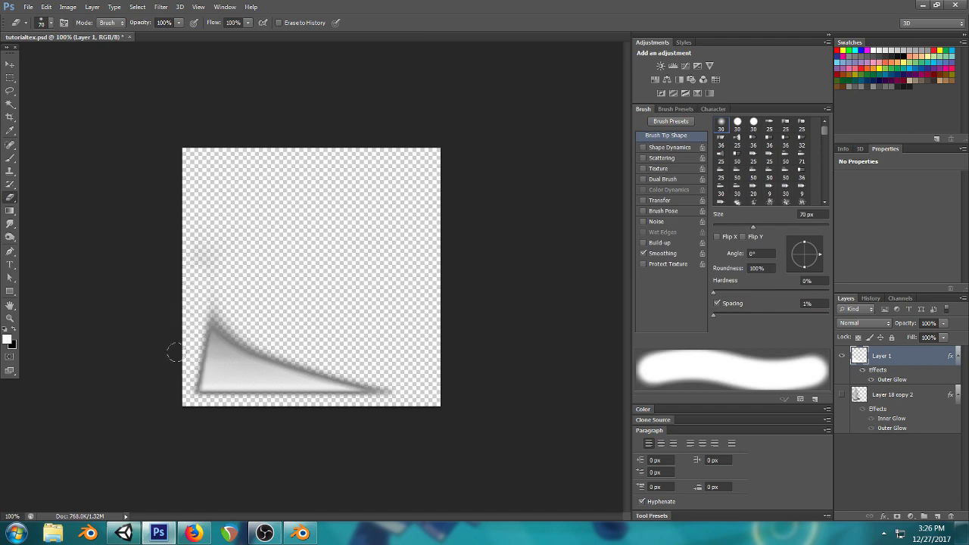
- Switch to Unity and examine the pointed wedge texture on the ring mesh from several angles
left_click(124, 533)
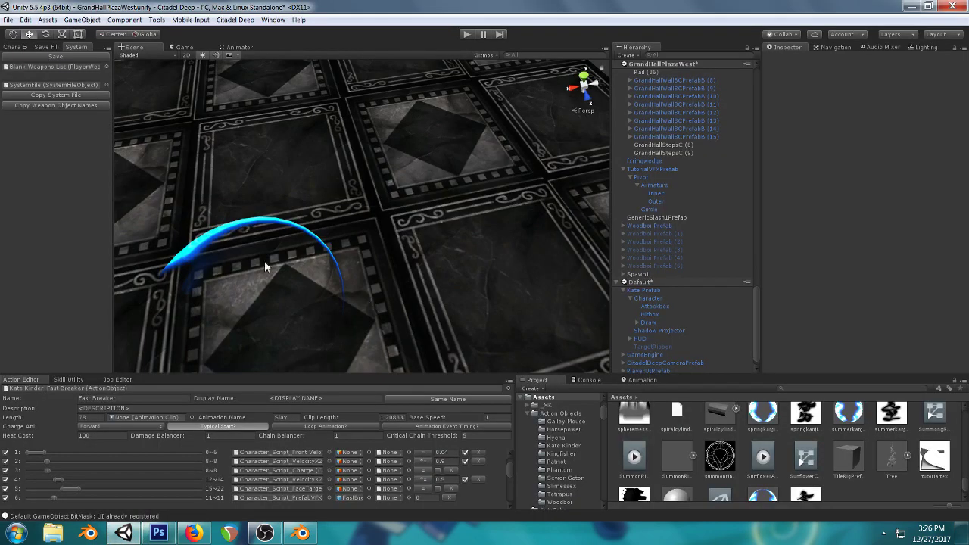
left_click_drag(307, 256, 384, 202)
left_click(326, 341)
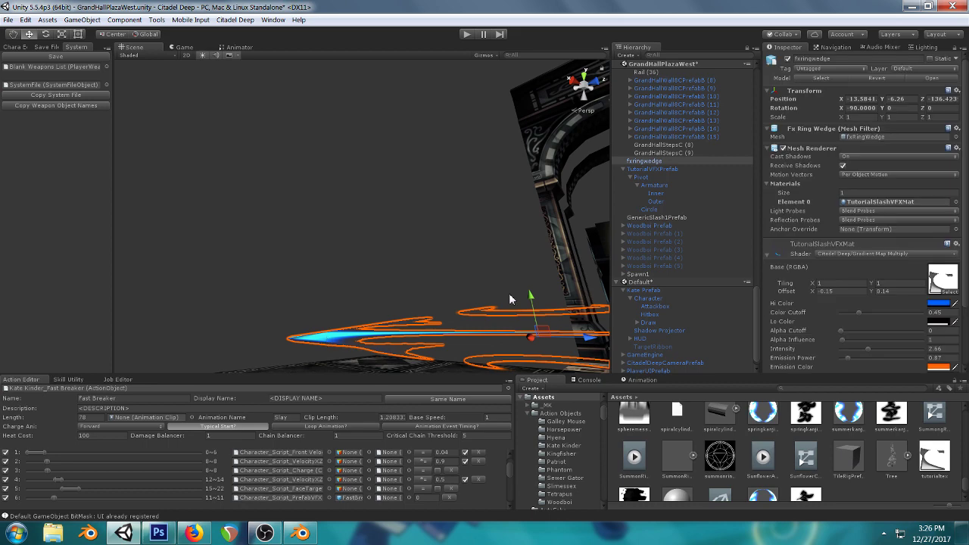
scroll(550, 267, "down", 3)
left_click(61, 35)
left_click_drag(450, 242, 492, 235)
left_click(421, 168)
left_click_drag(287, 218, 451, 196)
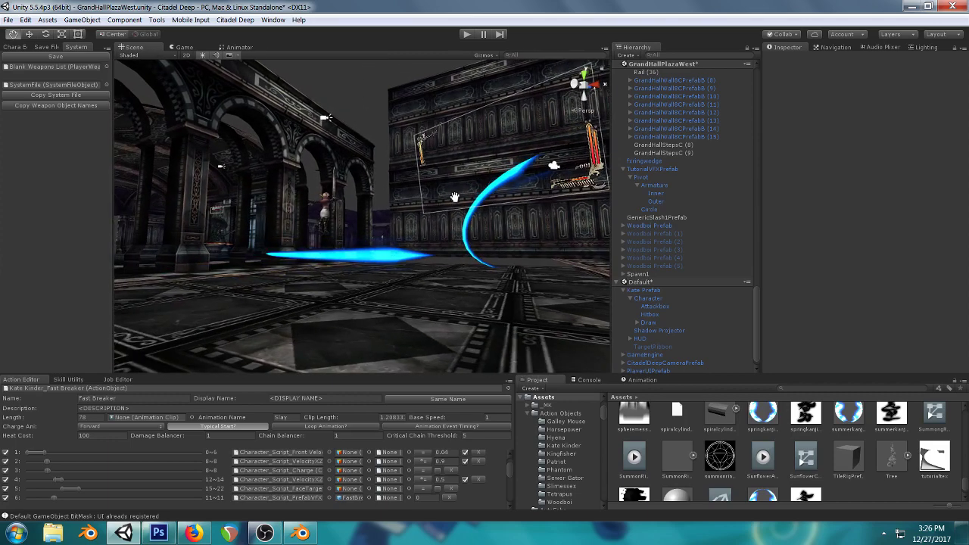
left_click_drag(261, 269, 354, 259)
- Switch to Photoshop and undo the wedge edits and the layer narrowing back to the full-width faded rectangle
left_click(159, 533)
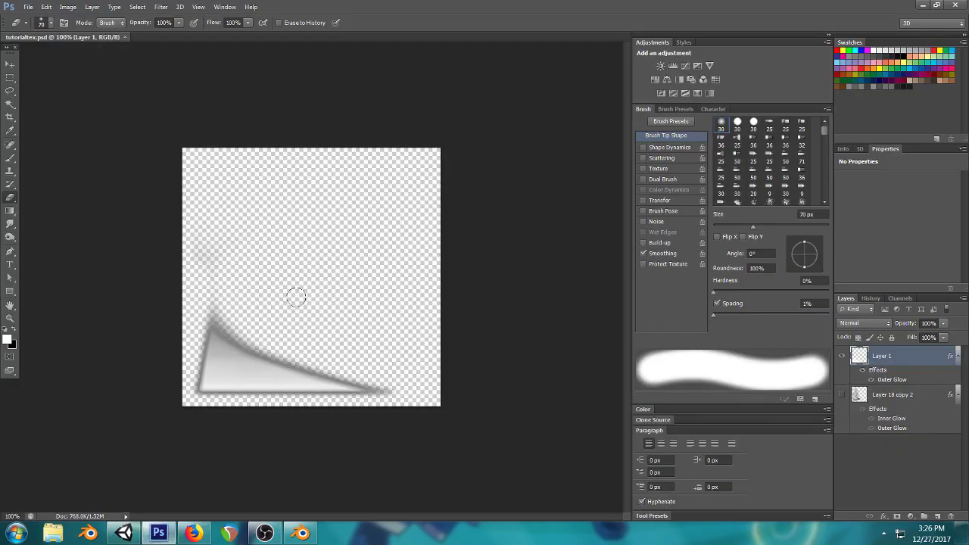
left_click(9, 63)
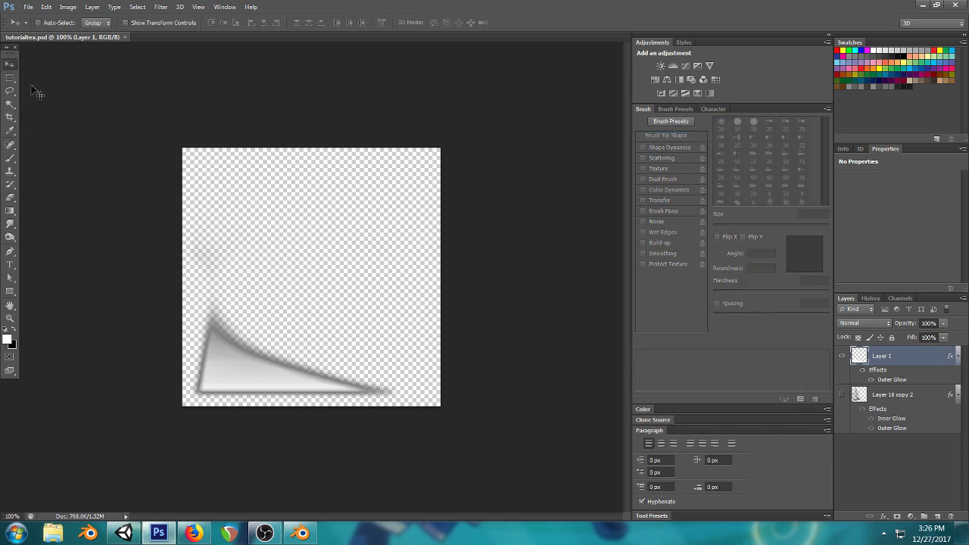
key("ctrl+alt+z")
key("ctrl+alt+z")
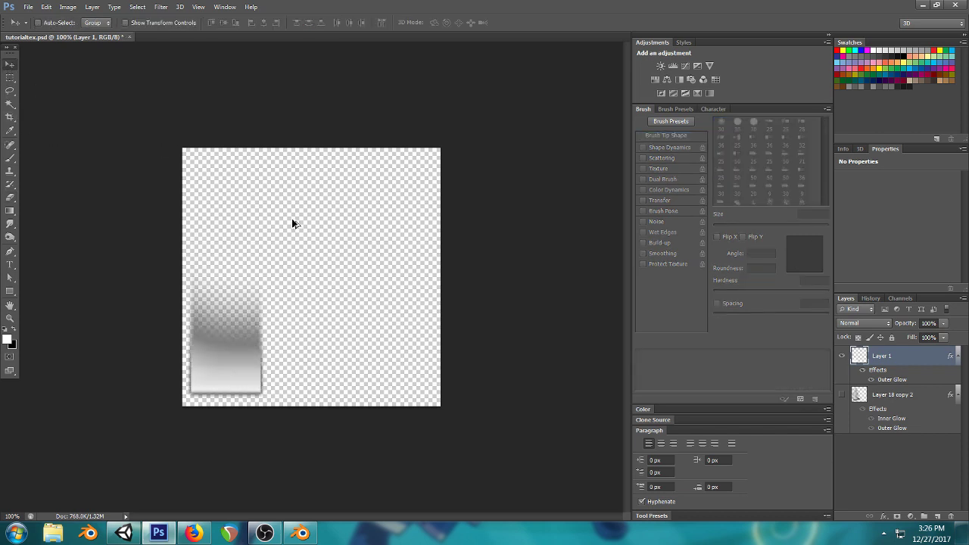
key("ctrl+alt+z")
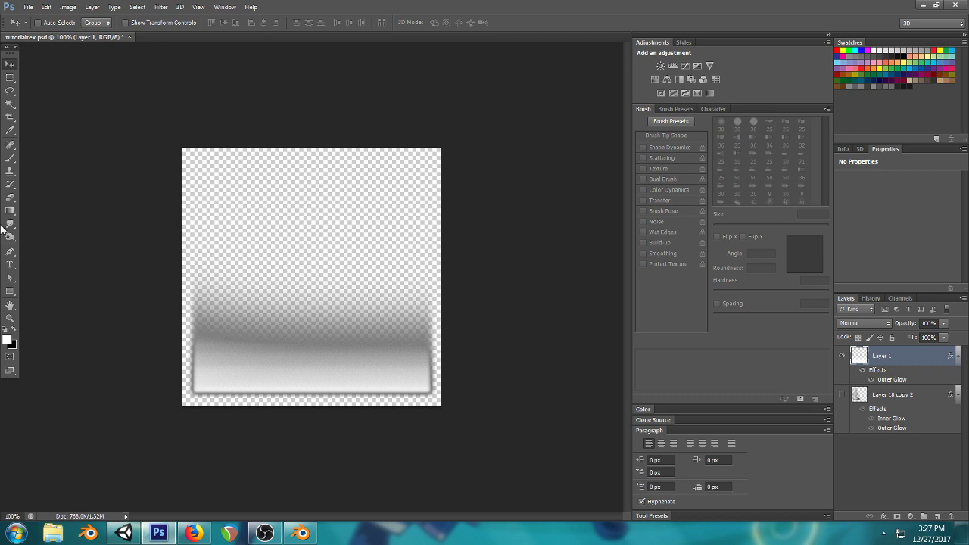
- Erase the rectangle's sides and top into a low triangle with a soft 70 to 200 px eraser, and check it in Unity
left_click(8, 198)
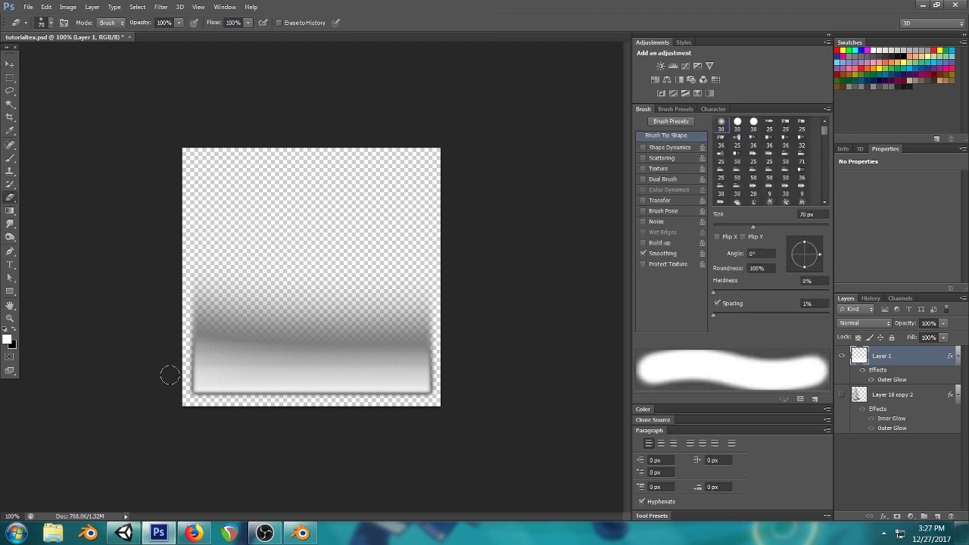
mouse_move(170, 375)
left_mouse_down()
mouse_move(215, 356)
mouse_move(312, 271)
left_mouse_up()
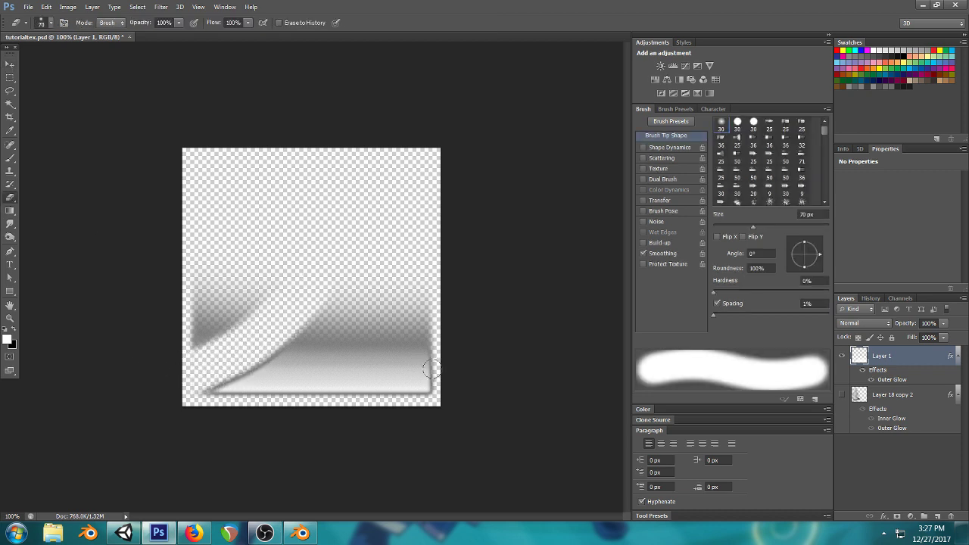
mouse_move(432, 375)
left_mouse_down()
mouse_move(362, 348)
mouse_move(300, 280)
mouse_move(264, 286)
mouse_move(175, 352)
mouse_move(242, 258)
mouse_move(158, 319)
left_mouse_up()
mouse_move(351, 288)
left_mouse_down()
mouse_move(428, 345)
mouse_move(360, 293)
mouse_move(422, 304)
left_mouse_up()
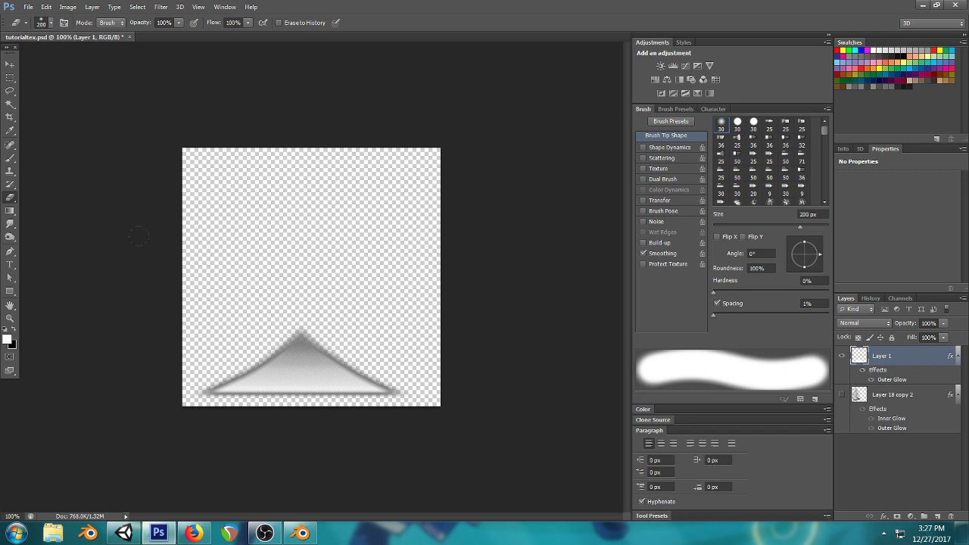
left_click(124, 532)
left_click_drag(405, 225, 314, 54)
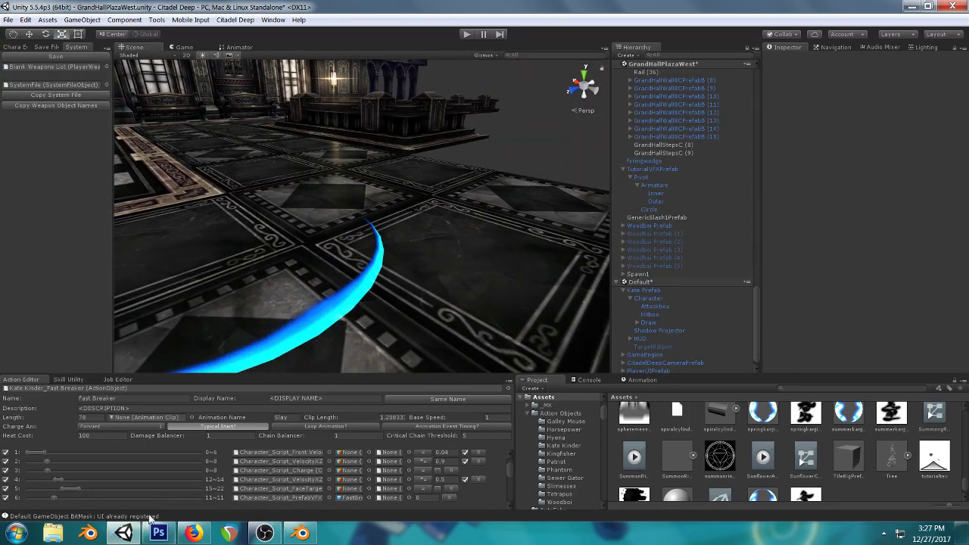
- Switch to Photoshop, stretch the triangle to 225.08% height, and check the taller shape on the ring wedge in Unity
left_click(158, 533)
key("ctrl+t")
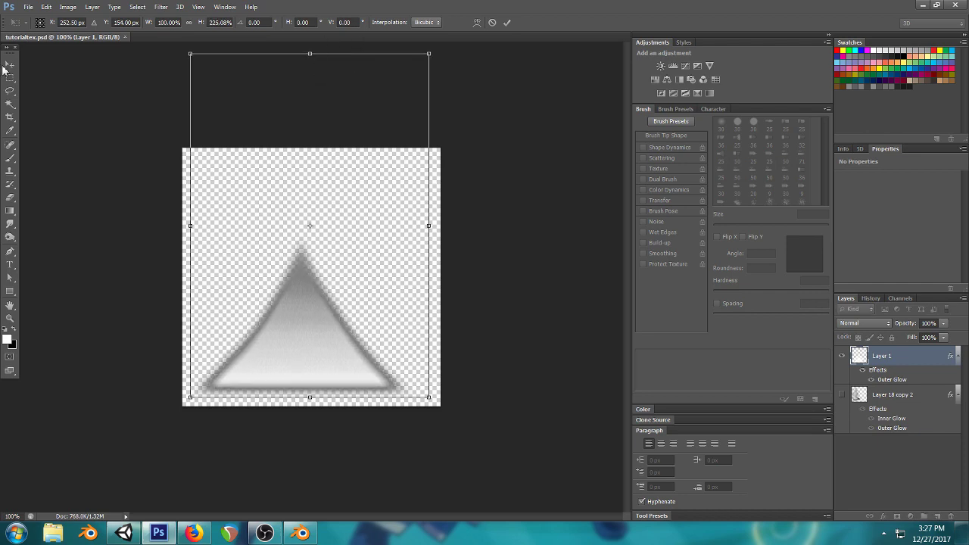
left_click(5, 68)
left_click(434, 204)
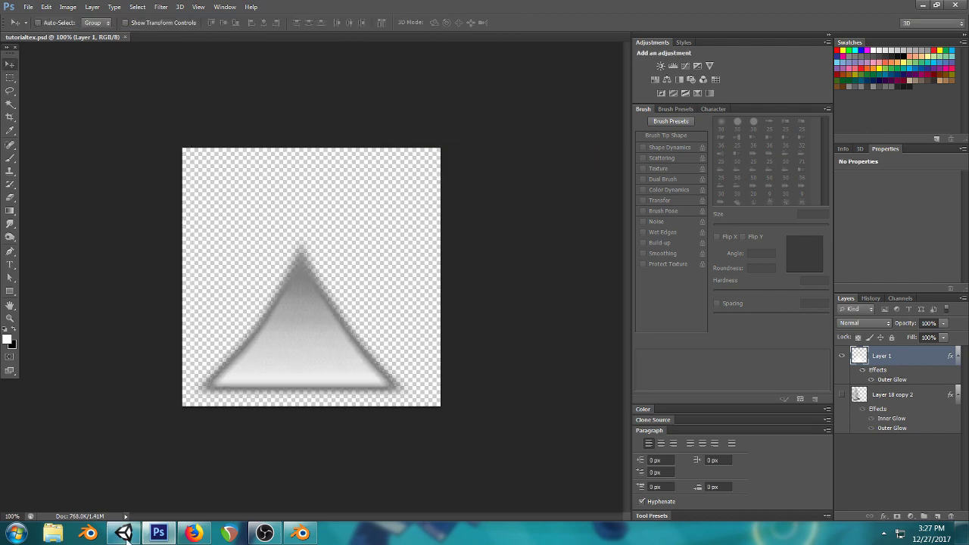
key("alt+Tab")
scroll(253, 281, "down", 3)
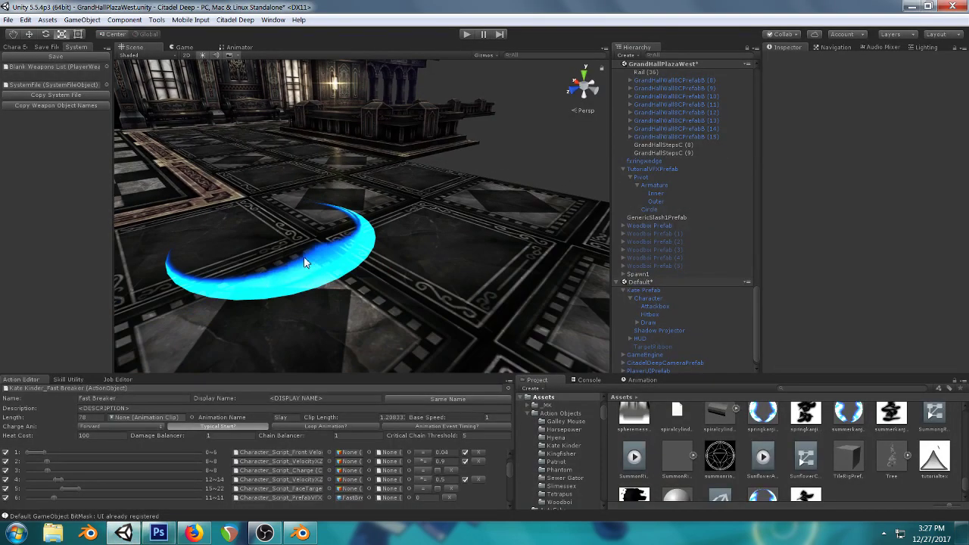
left_click_drag(308, 250, 429, 182)
- Switch to Photoshop and add a linear black-to-white Gradient Overlay at a -90° angle to the triangle layer
key("alt+Tab")
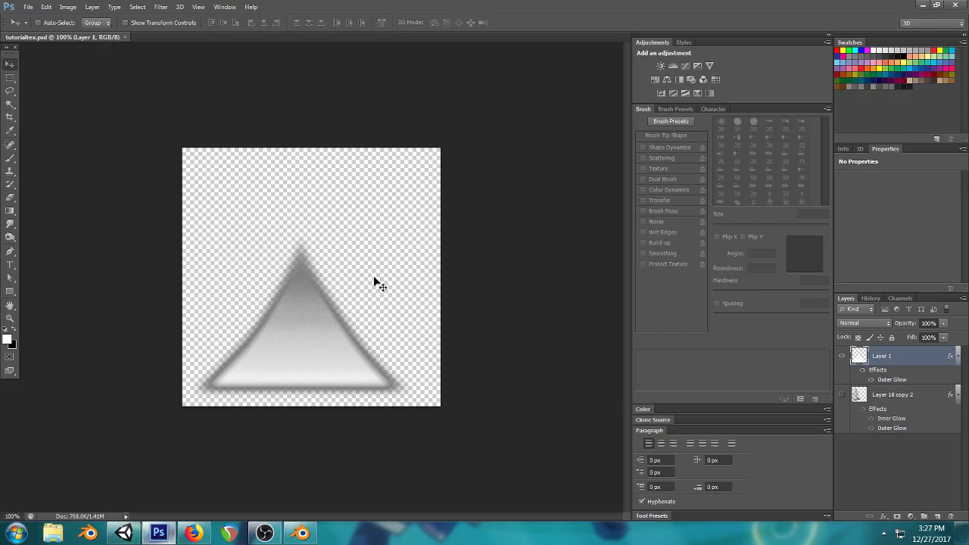
right_click(901, 358)
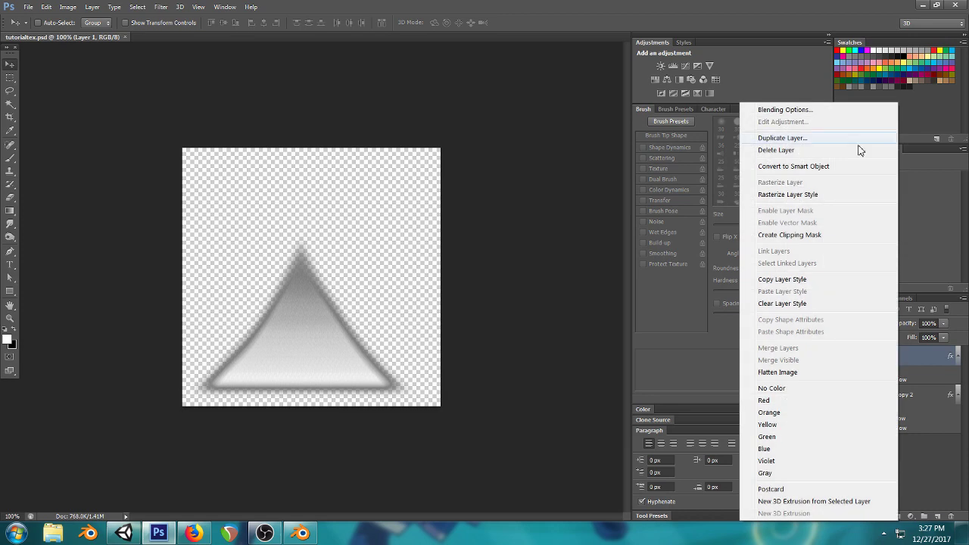
left_click(780, 112)
left_click(660, 318)
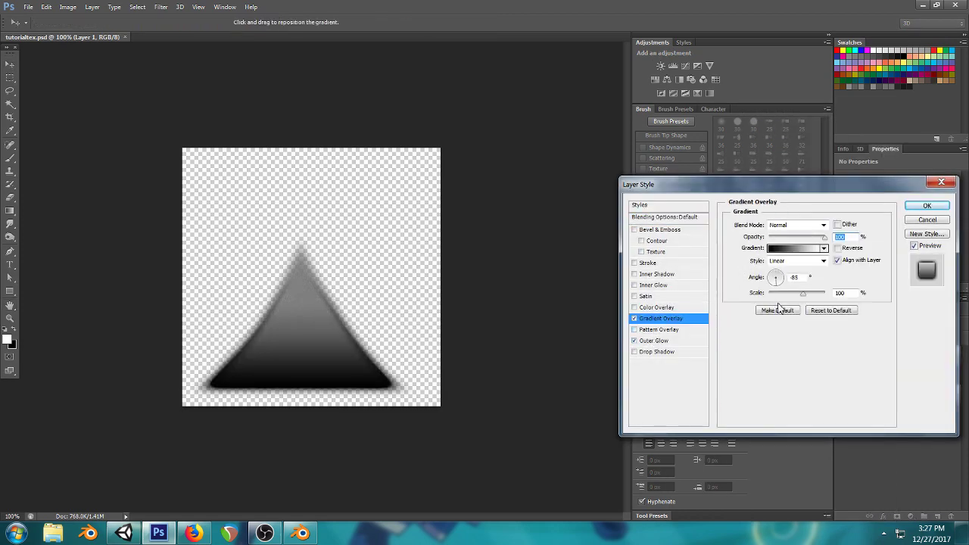
key("Tab")
type("90")
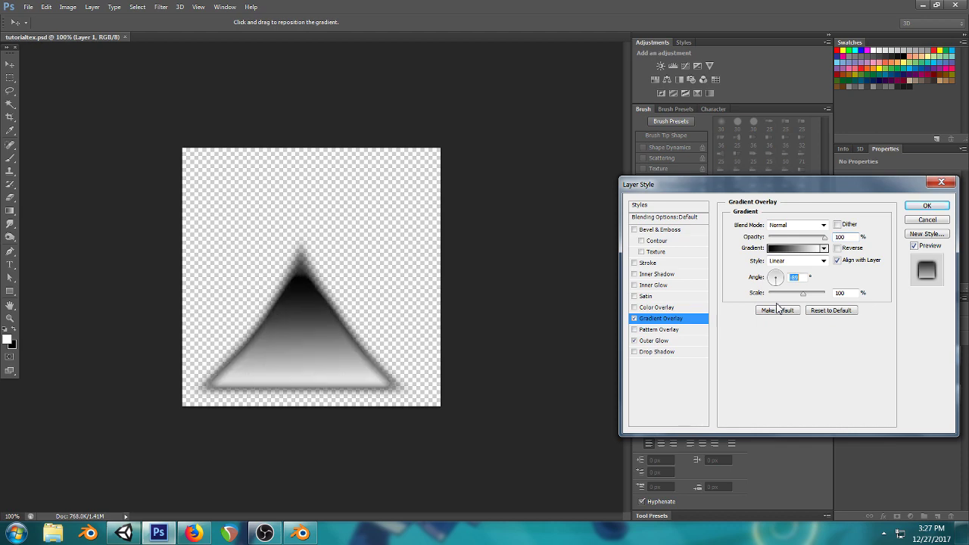
left_click(942, 206)
- Switch to Unity, examine the gradient overlay on the slash meshes, and select TutorialVFXPrefab
left_click(124, 533)
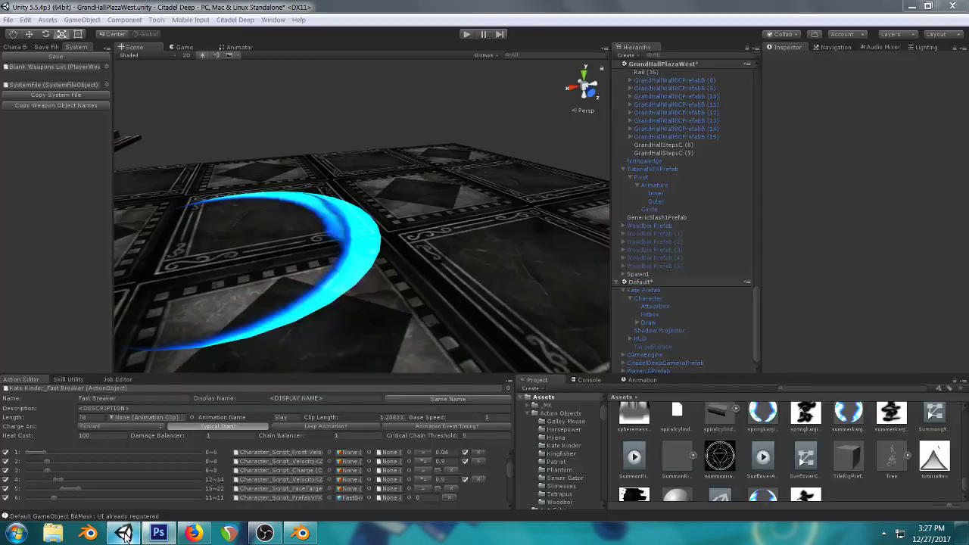
left_click_drag(390, 182, 286, 196)
left_click_drag(456, 253, 389, 249)
left_click(389, 249)
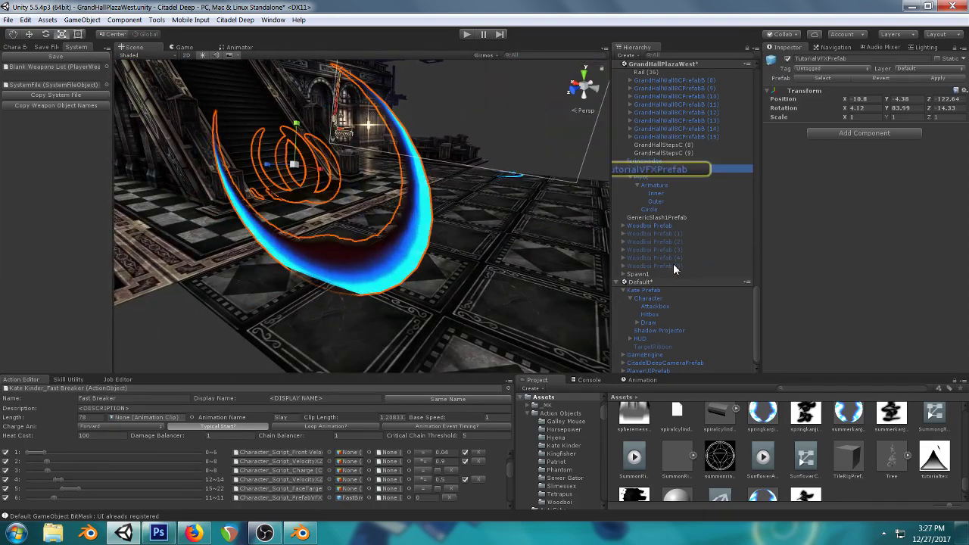
left_click(660, 212)
left_click(645, 169)
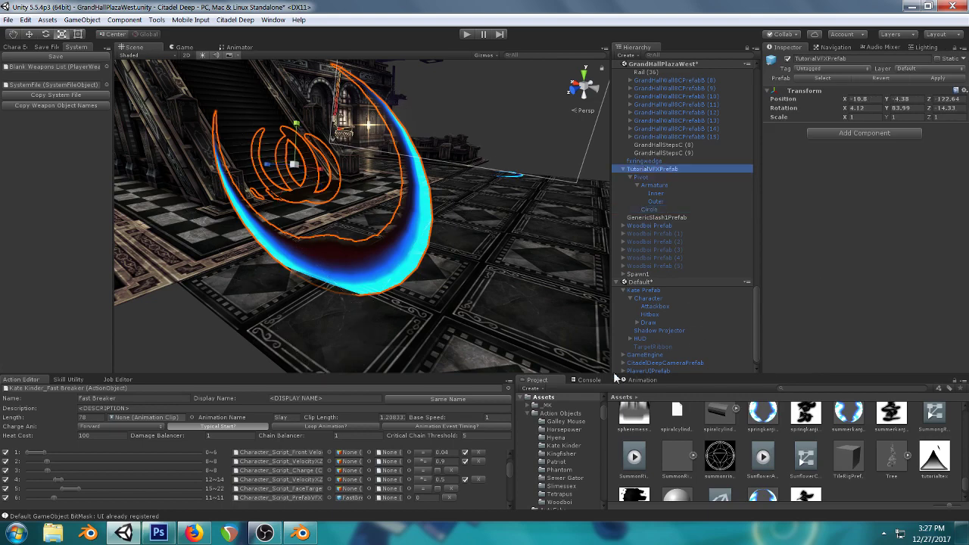
- Preview the Pivot object's slash animation in the Scene and Game views, and stop the preview
left_click(639, 380)
left_click(639, 177)
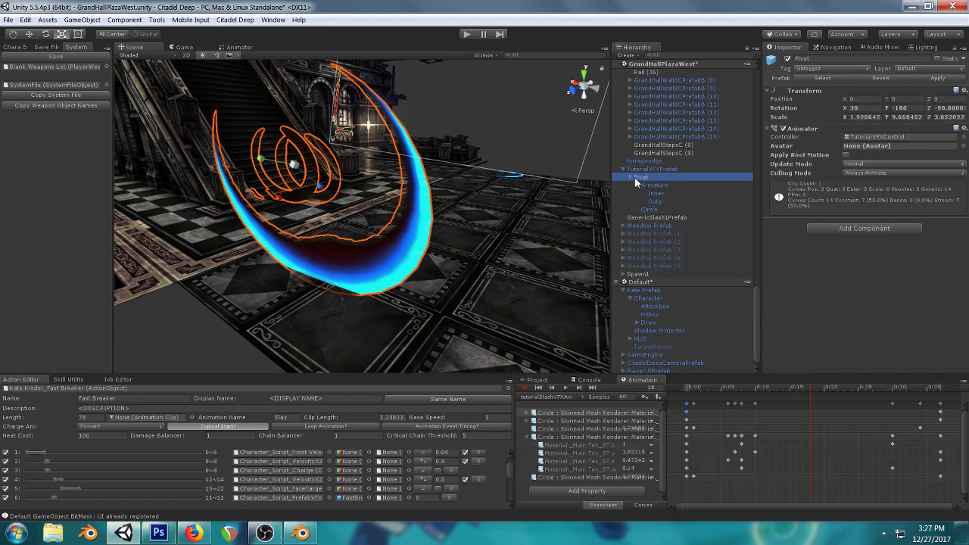
left_click(564, 388)
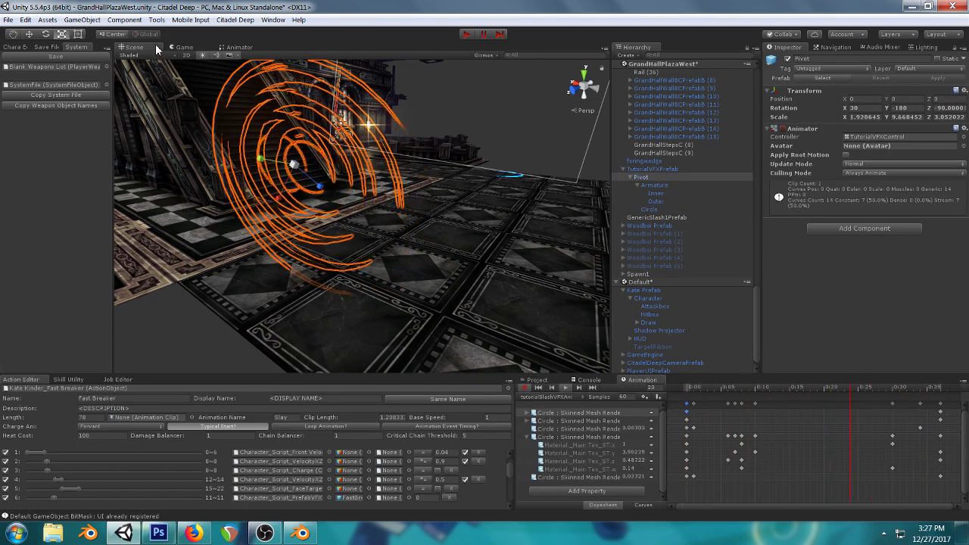
left_click(182, 48)
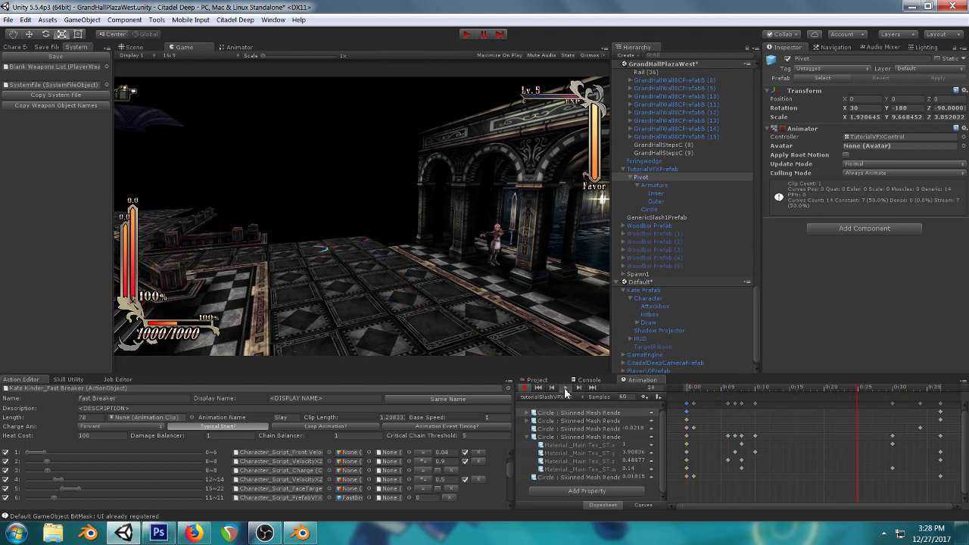
left_click(522, 388)
left_click(126, 48)
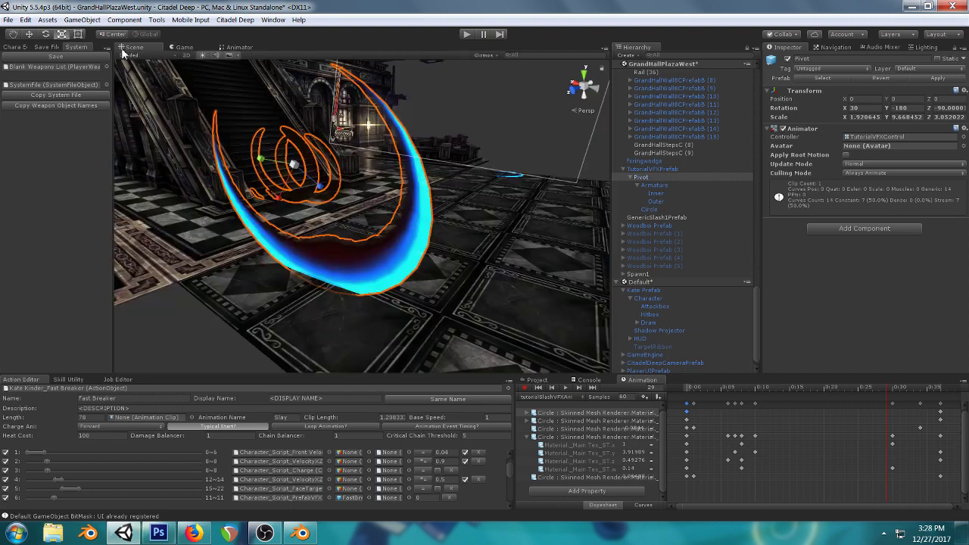
- Inspect the ring wedge on the floor from above and switch to Photoshop
left_click_drag(496, 170, 320, 326)
scroll(364, 271, "up", 5)
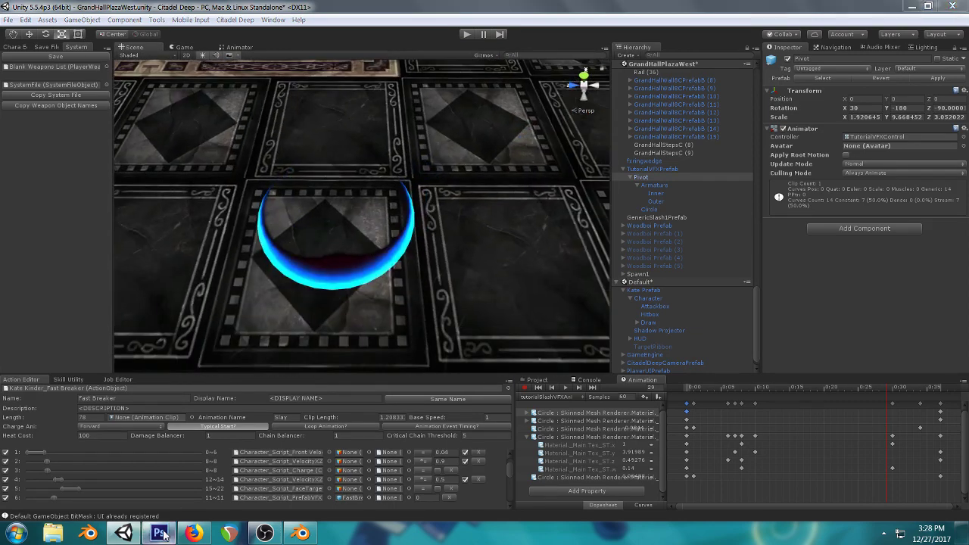
left_click(159, 533)
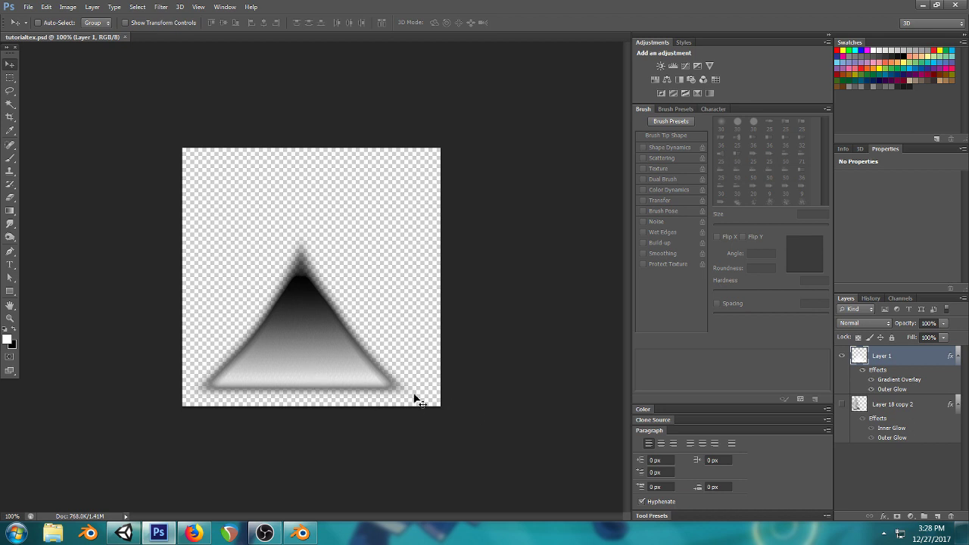
- Smudge the upper part of the triangle sideways with a 90 px Smudge tool, pulling its dark tip toward the canvas's left edge
left_click(10, 224)
key("bracketright")
key("bracketright")
key("bracketright")
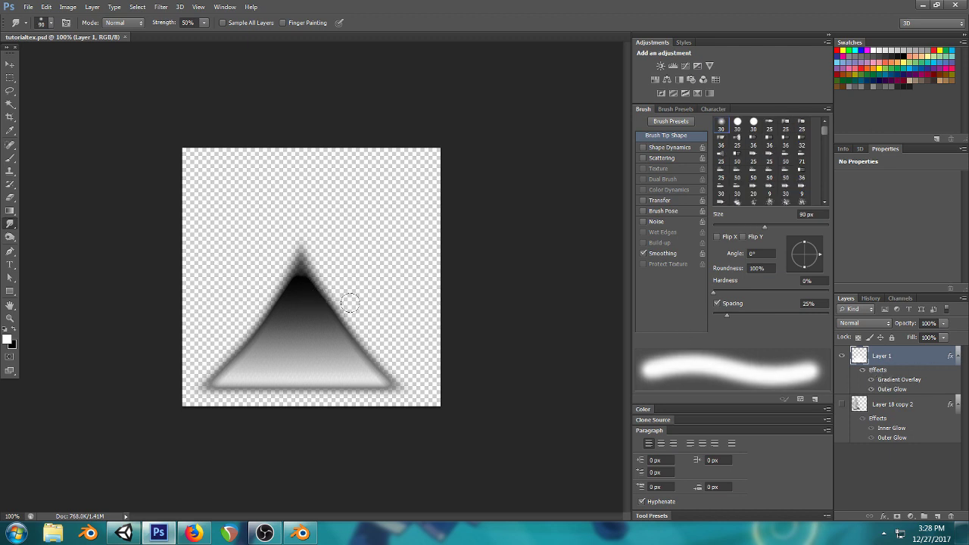
mouse_move(338, 307)
left_mouse_down()
mouse_move(279, 302)
mouse_move(307, 301)
left_mouse_up()
left_click_drag(264, 274, 196, 274)
mouse_move(299, 308)
left_mouse_down()
mouse_move(341, 308)
mouse_move(291, 279)
mouse_move(324, 282)
mouse_move(238, 283)
left_mouse_up()
left_click_drag(335, 313, 261, 320)
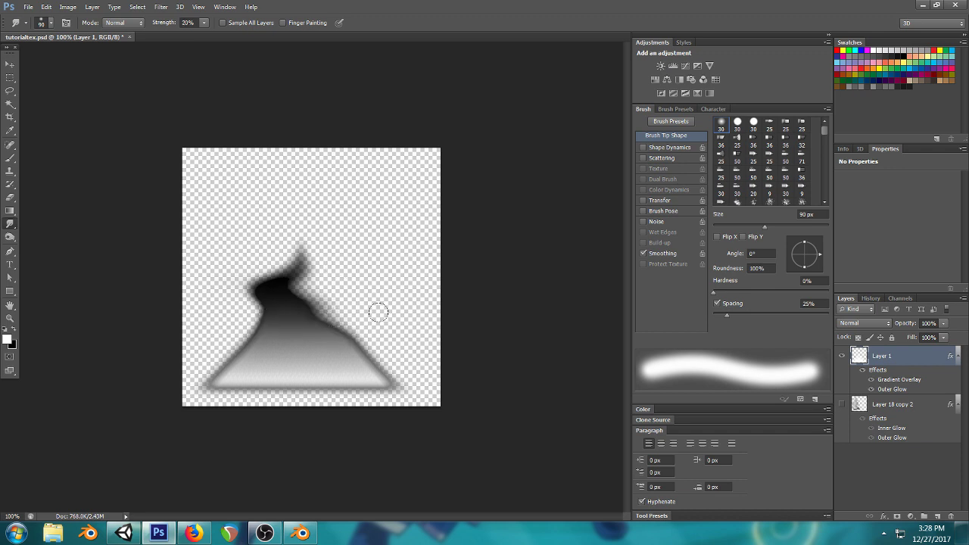
- Paint a soft streak off the triangle's right side with a 45 px brush at 10% opacity, and inspect the slash in Unity
left_click(11, 158)
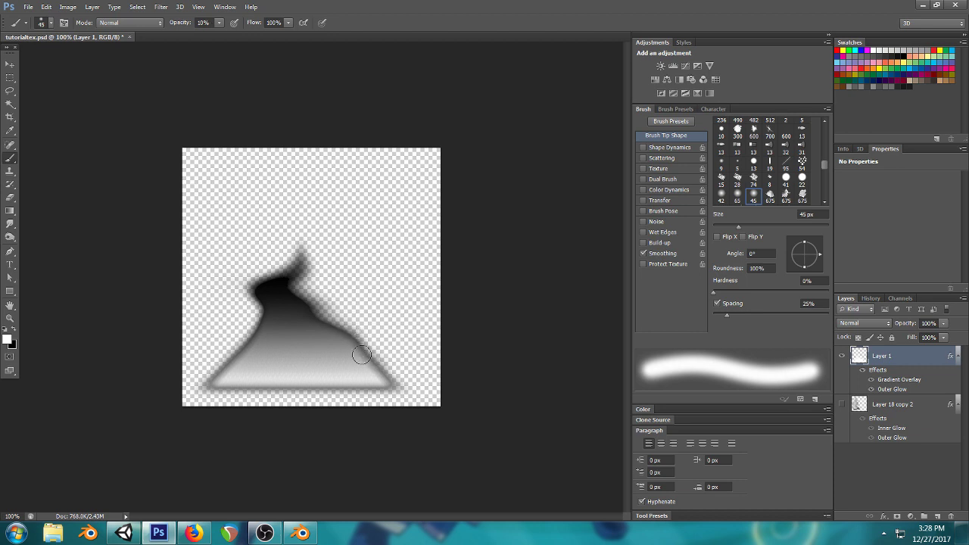
mouse_move(361, 356)
left_mouse_down()
mouse_move(337, 319)
mouse_move(302, 310)
mouse_move(393, 307)
left_mouse_up()
mouse_move(273, 307)
left_mouse_down()
mouse_move(373, 307)
mouse_move(288, 299)
mouse_move(376, 303)
mouse_move(296, 302)
mouse_move(383, 286)
left_mouse_up()
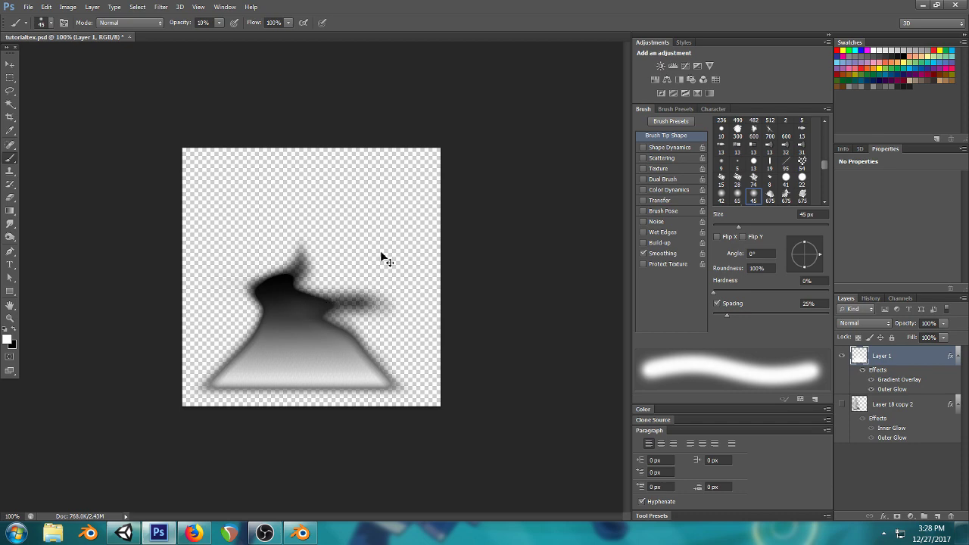
left_click(123, 533)
left_click_drag(342, 261, 533, 185)
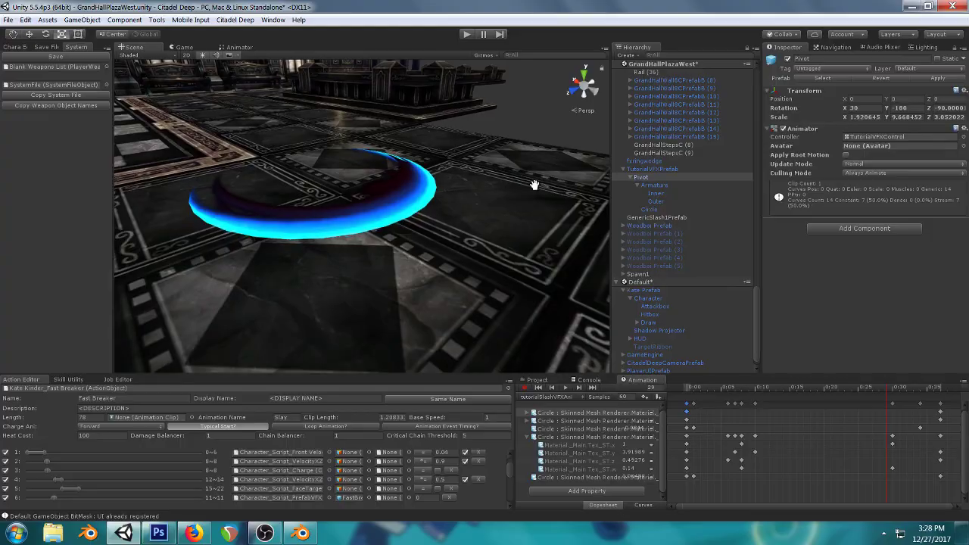
- Switch to Photoshop, clear Layer 1 and draw a white pixel rectangle covering most of the canvas
left_click(159, 533)
left_click(10, 293)
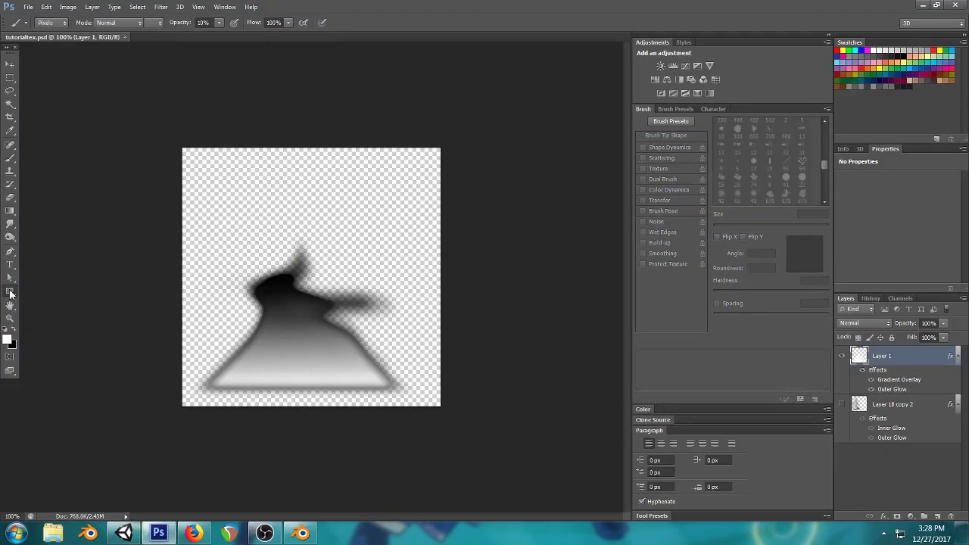
key("Delete")
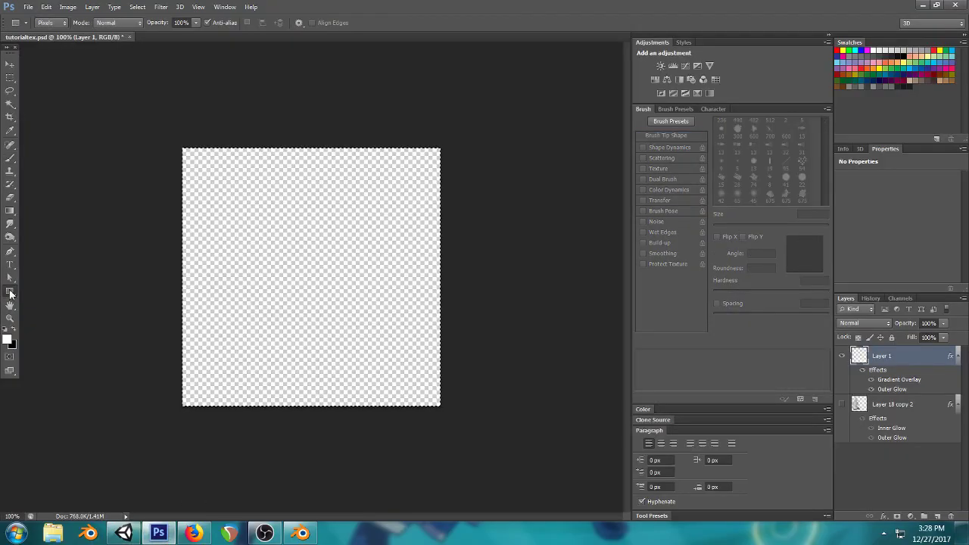
key("ctrl+d")
left_click_drag(197, 176, 425, 389)
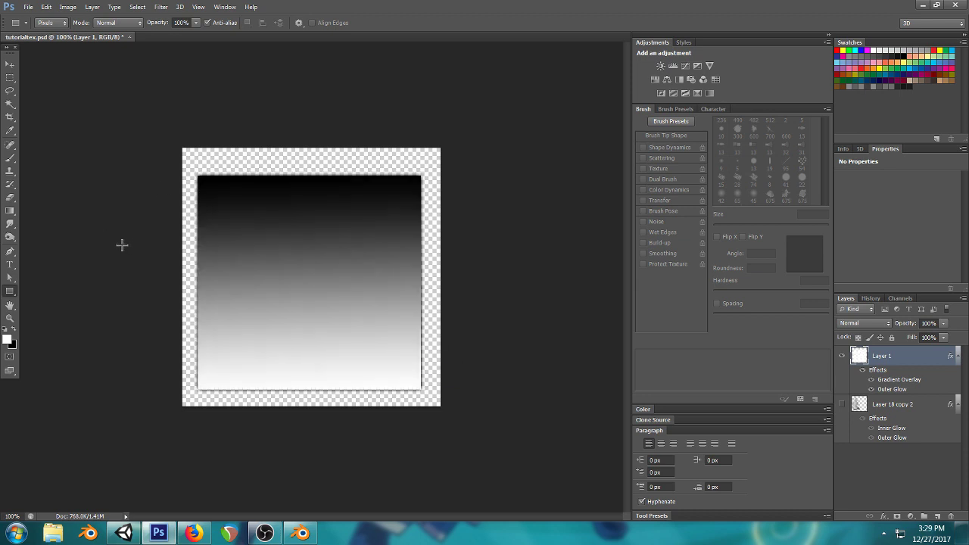
- Erase curved bites from both sides of the gradient rectangle with a soft eraser, and inspect the slash in Unity
left_click(10, 199)
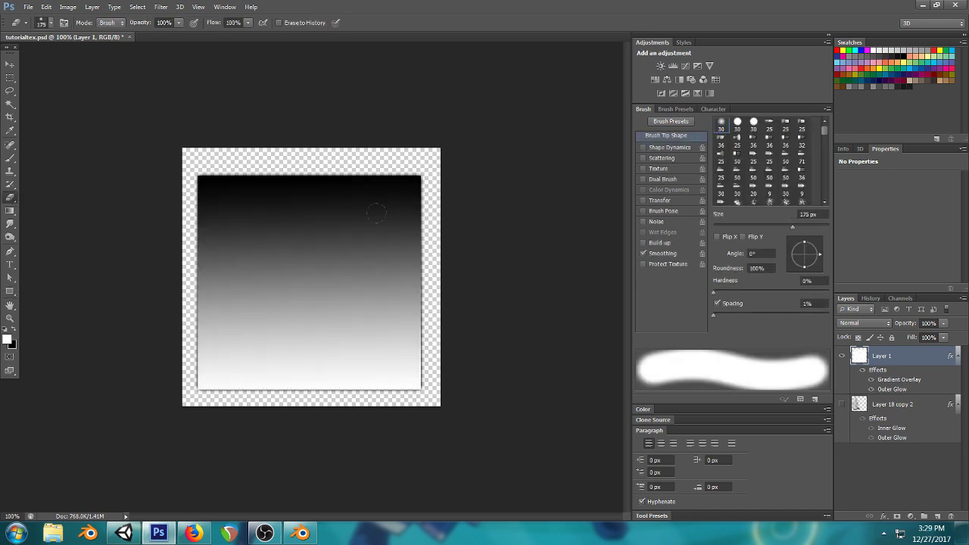
mouse_move(428, 179)
left_mouse_down()
mouse_move(384, 190)
mouse_move(386, 219)
mouse_move(411, 232)
mouse_move(391, 230)
mouse_move(405, 241)
mouse_move(349, 271)
mouse_move(348, 293)
mouse_move(396, 336)
mouse_move(396, 272)
mouse_move(381, 320)
mouse_move(431, 374)
mouse_move(333, 377)
mouse_move(273, 382)
left_mouse_up()
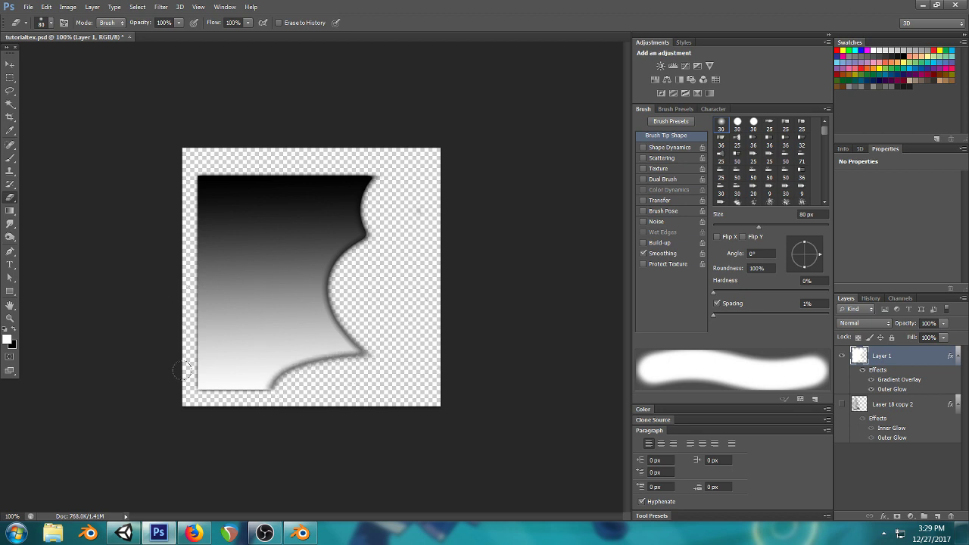
mouse_move(174, 371)
left_mouse_down()
mouse_move(205, 312)
mouse_move(208, 225)
mouse_move(172, 140)
left_mouse_up()
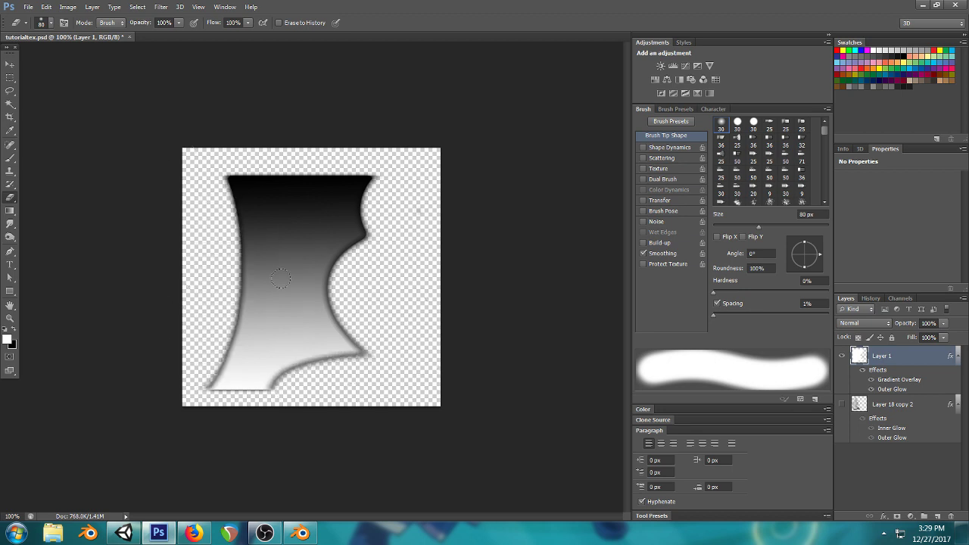
mouse_move(262, 143)
left_mouse_down()
mouse_move(230, 246)
mouse_move(198, 270)
mouse_move(228, 152)
left_mouse_up()
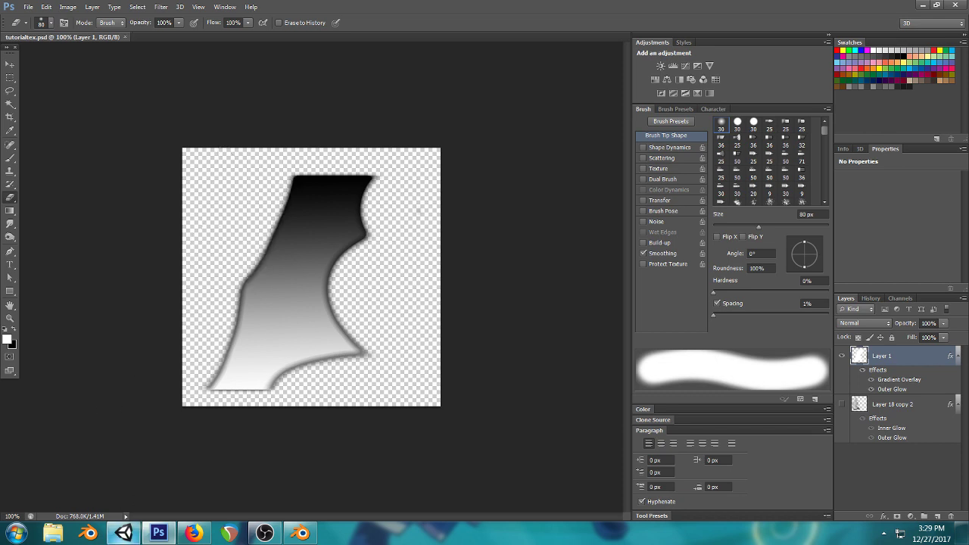
left_click(123, 533)
left_click_drag(379, 168, 367, 222)
- Switch to Photoshop and undo the eraser strokes on the gradient rectangle's sides
left_click(158, 533)
key("ctrl+alt+z")
key("ctrl+alt+z")
key("ctrl+alt+z")
key("ctrl+alt+z")
key("ctrl+alt+z")
key("ctrl+alt+z")
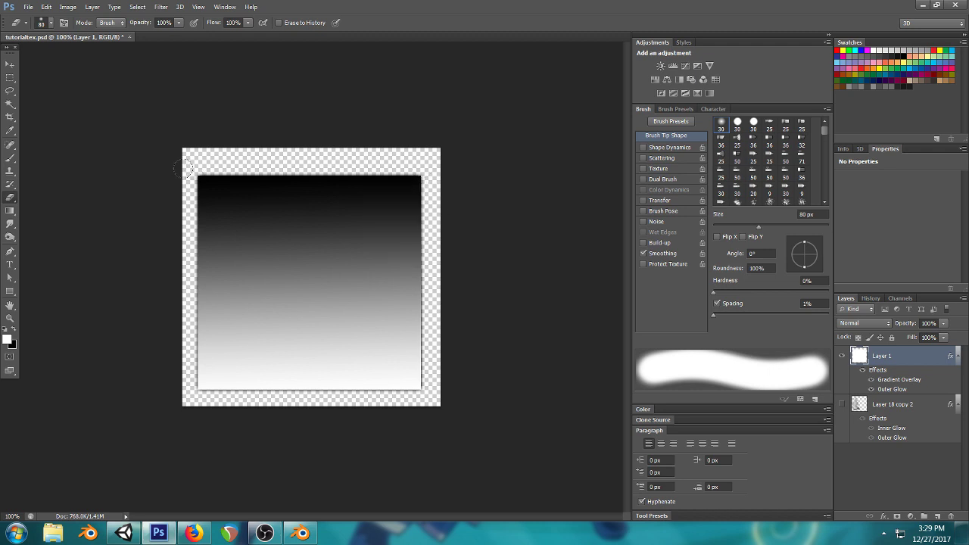
- Erase a horizontal band along the top of the gradient rectangle with the 80 px eraser
left_click_drag(180, 169, 497, 172)
left_click_drag(473, 209, 517, 216)
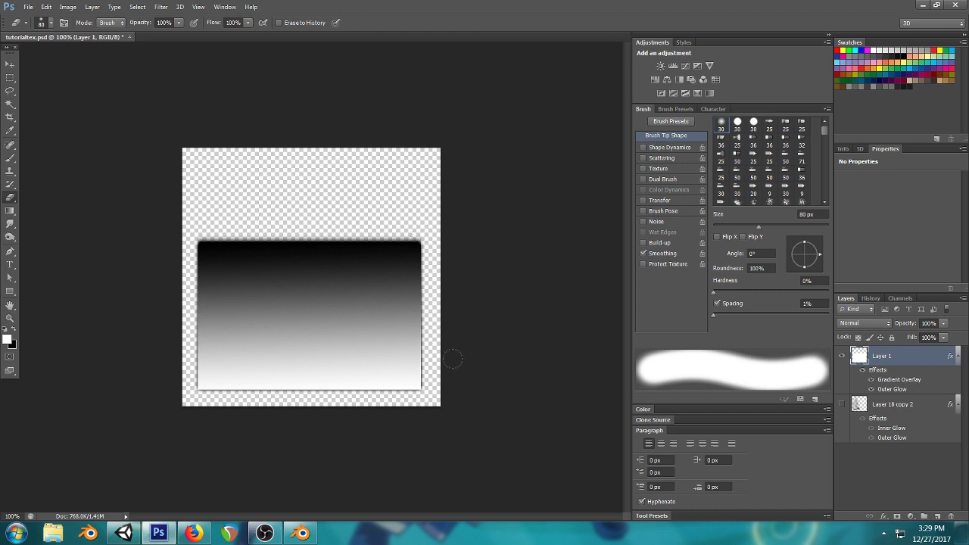
- Erase both side edges, fade the lower right area at 20% opacity, and check the slash in Unity
mouse_move(424, 381)
left_mouse_down()
mouse_move(405, 372)
mouse_move(384, 333)
mouse_move(419, 231)
left_mouse_up()
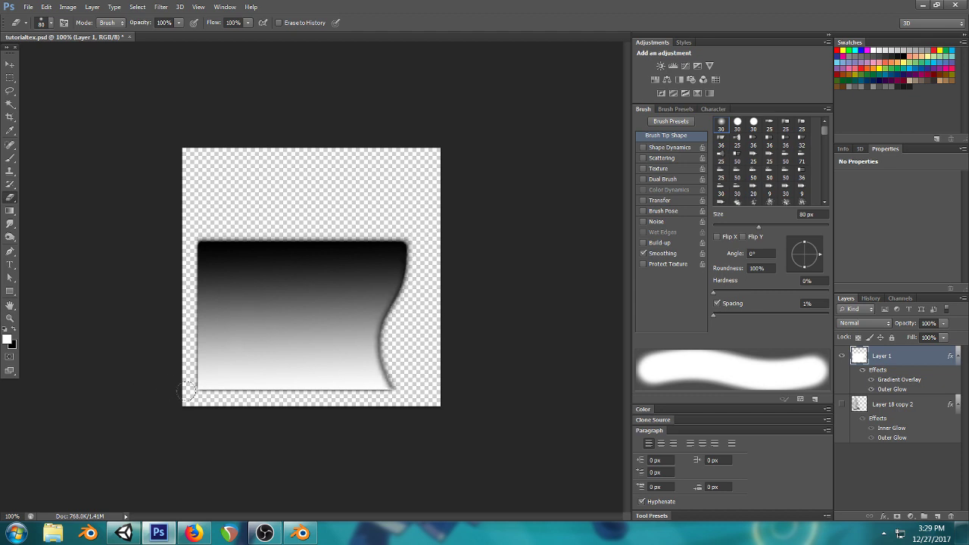
left_click_drag(187, 391, 186, 225)
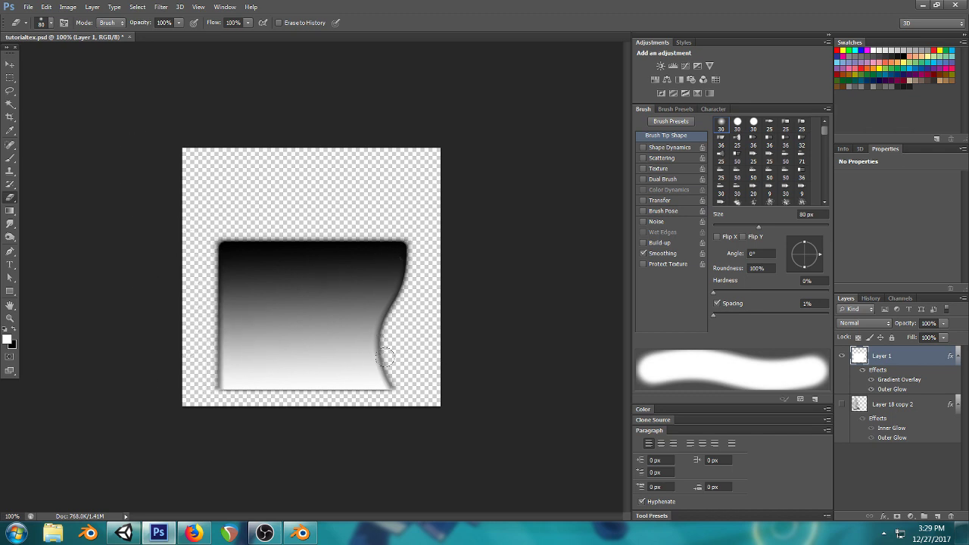
mouse_move(392, 364)
left_mouse_down()
mouse_move(369, 332)
mouse_move(386, 305)
mouse_move(343, 315)
mouse_move(355, 355)
left_mouse_up()
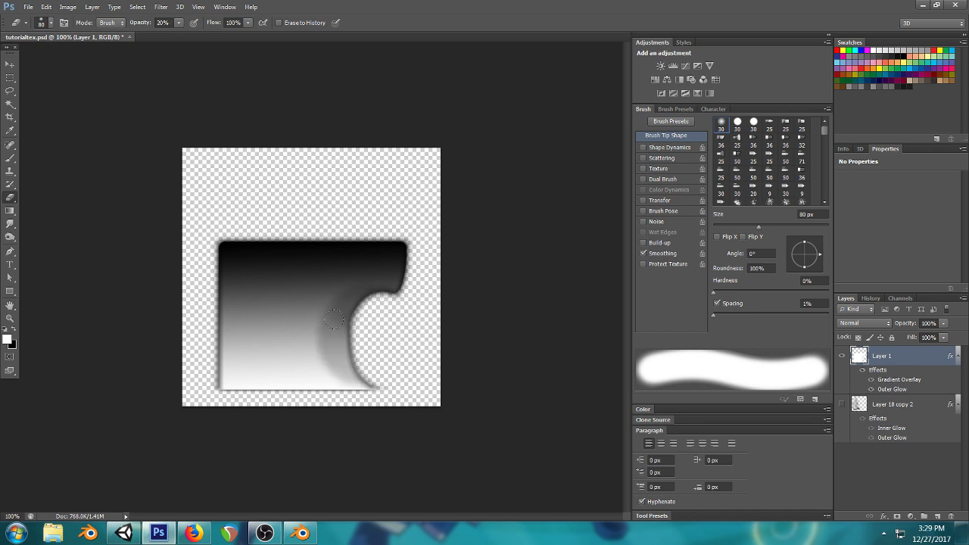
left_click_drag(327, 332, 335, 354)
mouse_move(326, 304)
left_mouse_down()
mouse_move(304, 327)
mouse_move(337, 346)
mouse_move(332, 330)
mouse_move(362, 270)
mouse_move(376, 265)
mouse_move(357, 264)
mouse_move(329, 337)
left_mouse_up()
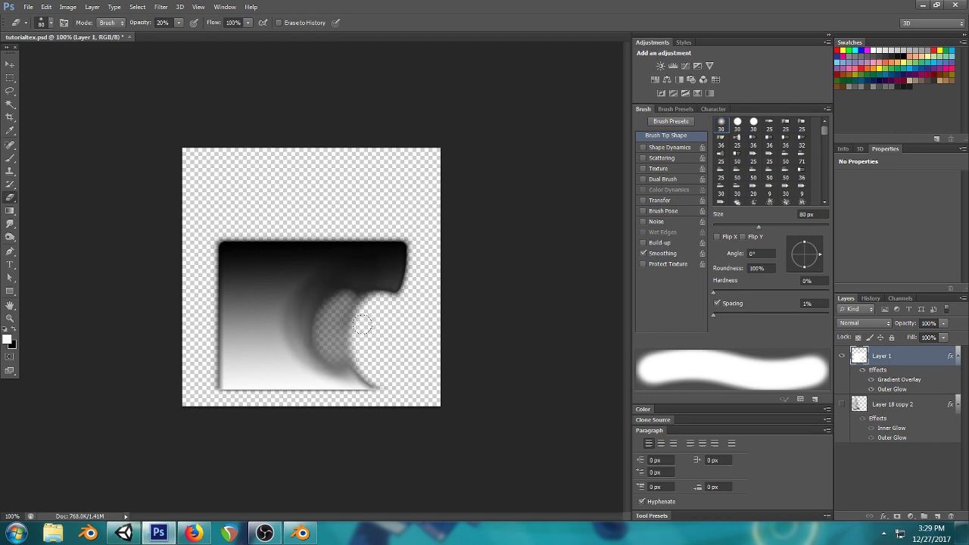
left_click(123, 533)
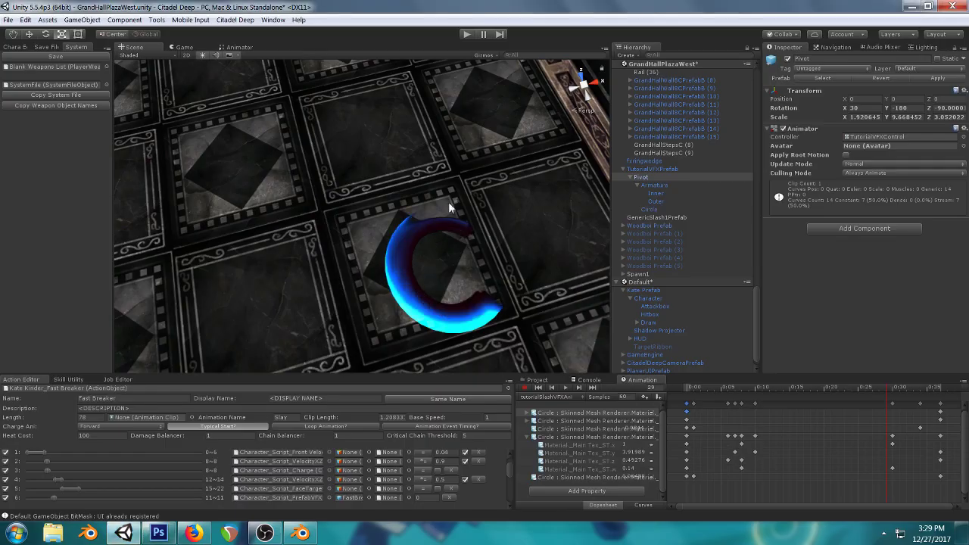
- Switch to Photoshop and undo the eraser strokes on the side edges and the faded lower right area
left_click(158, 533)
key("ctrl+alt+z")
key("ctrl+alt+z")
key("ctrl+alt+z")
key("ctrl+alt+z")
key("ctrl+alt+z")
key("ctrl+alt+z")
key("ctrl+alt+z")
key("ctrl+alt+z")
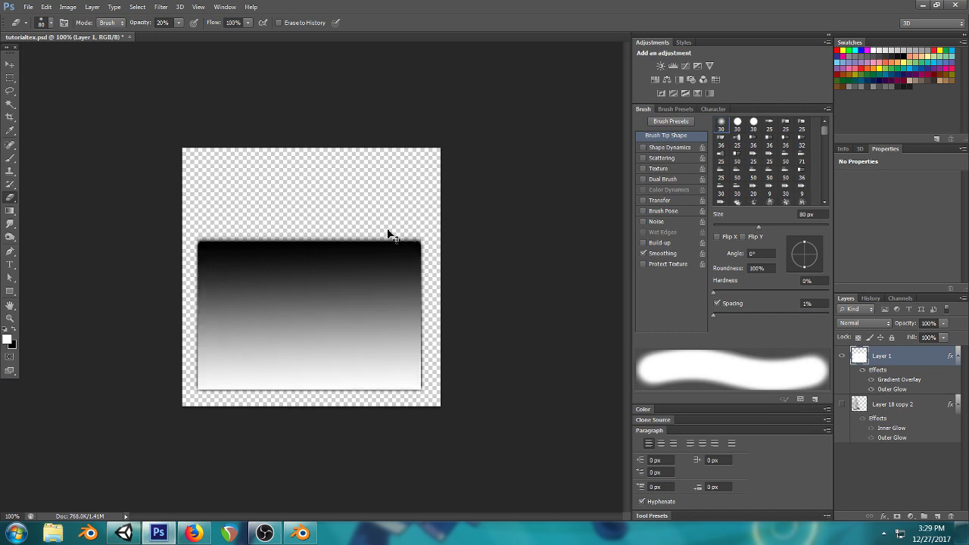
- Erase the right part of the gradient rectangle in vertical strokes at 100% opacity, enlarging the eraser from 50 to 100 px
key("[")
key("[")
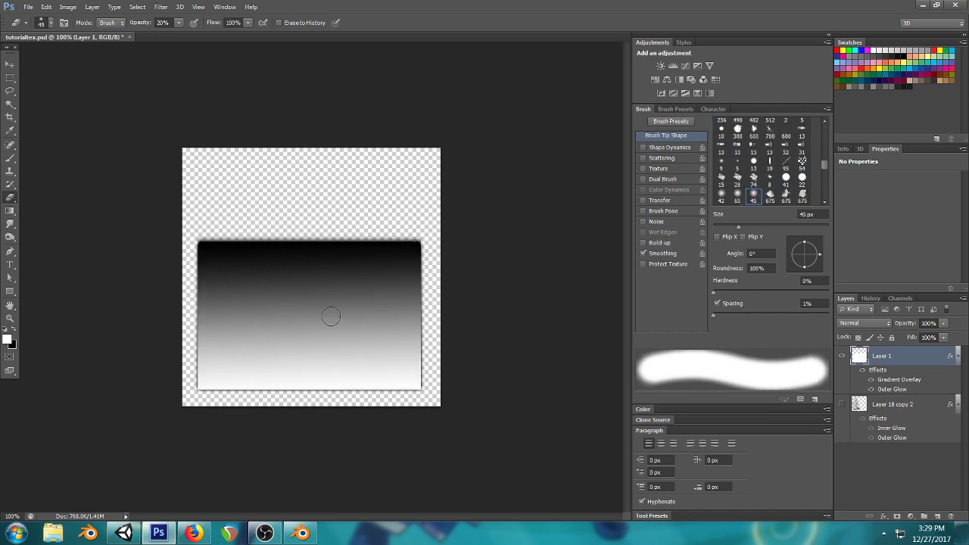
key("0")
key("period")
left_click_drag(423, 242, 420, 391)
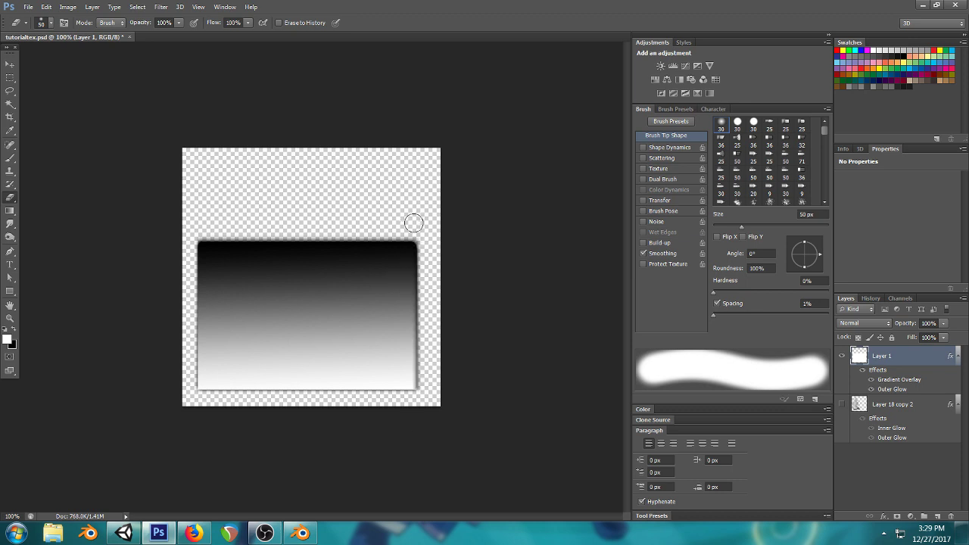
left_click_drag(408, 239, 407, 390)
left_click_drag(388, 240, 387, 391)
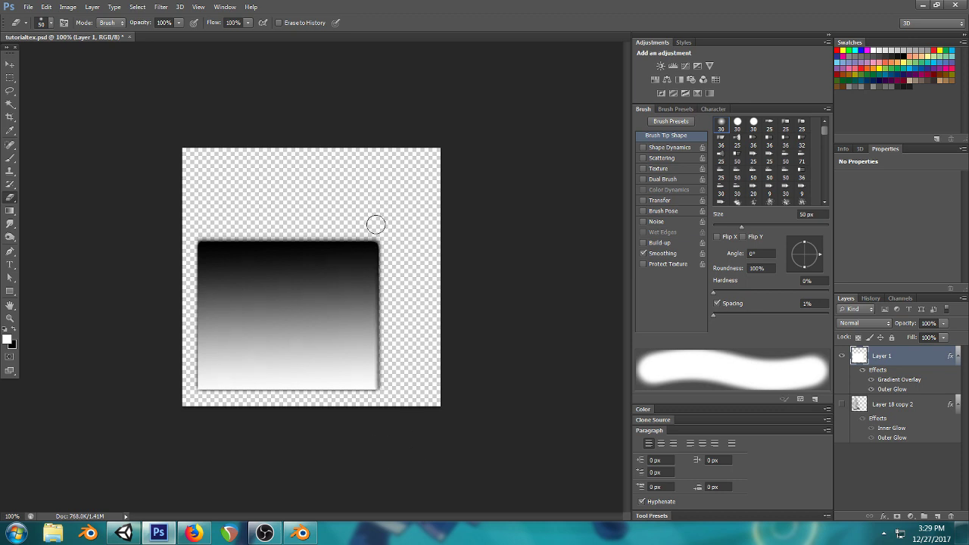
left_click_drag(376, 241, 375, 425)
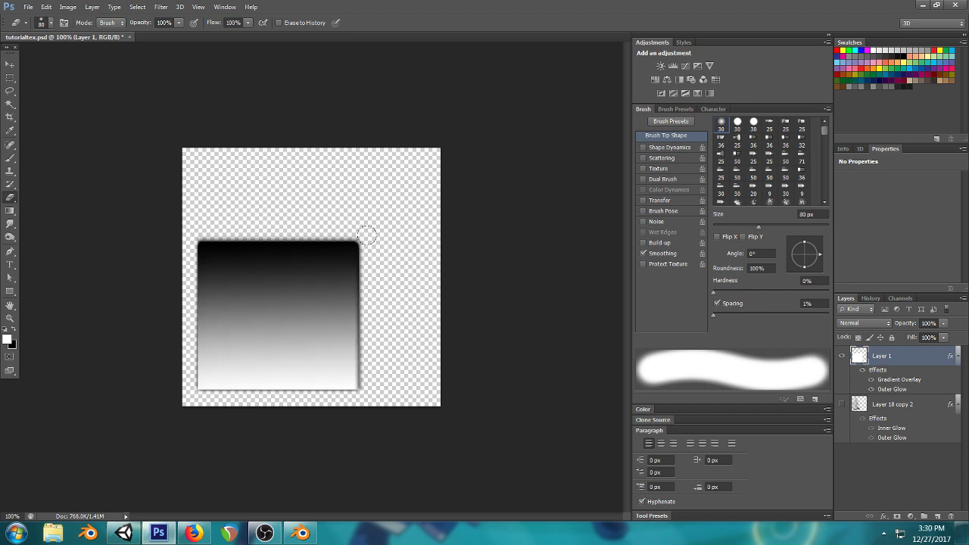
mouse_move(341, 239)
left_mouse_down()
mouse_move(328, 458)
mouse_move(321, 200)
left_mouse_up()
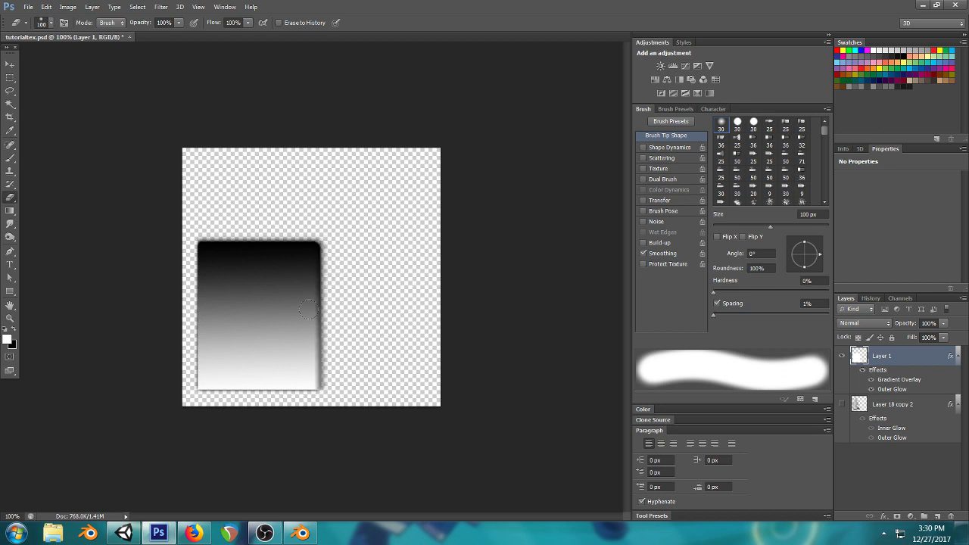
left_click_drag(308, 376, 323, 410)
- Smudge the rectangle's sides into wavy points with a 90 px brush at 60% strength, and inspect the slash in Unity
left_click(9, 224)
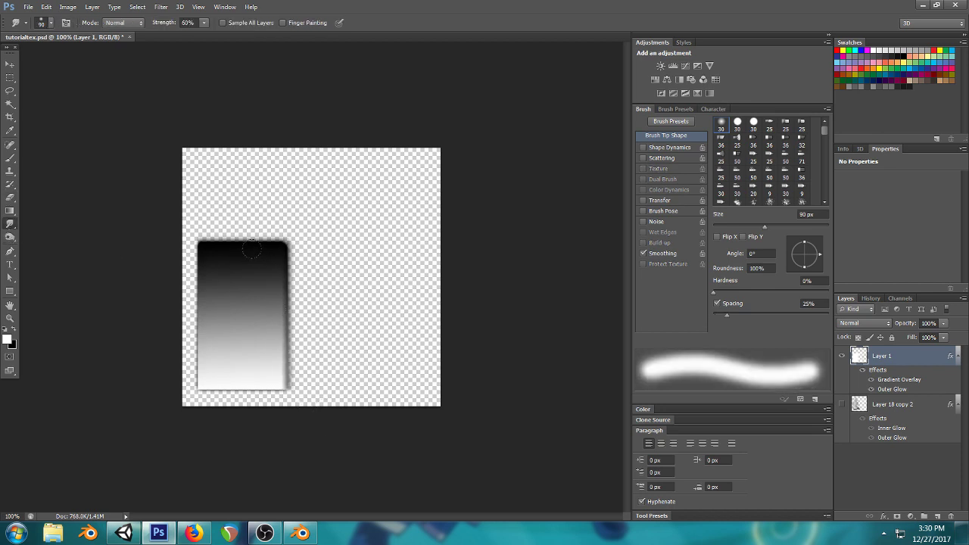
left_click_drag(252, 250, 309, 247)
left_click_drag(285, 368, 405, 372)
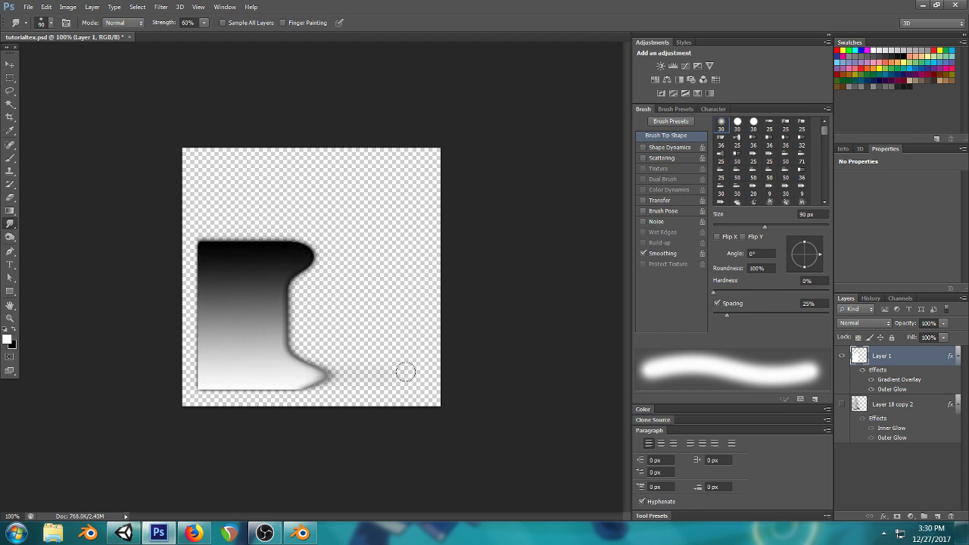
left_click_drag(292, 369, 363, 373)
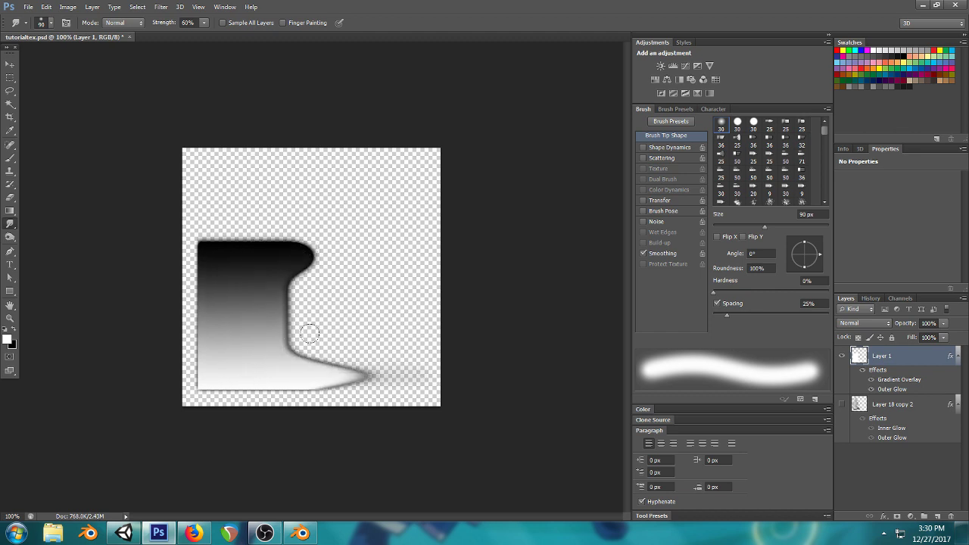
left_click_drag(279, 330, 310, 333)
mouse_move(302, 293)
left_mouse_down()
mouse_move(233, 295)
mouse_move(341, 348)
mouse_move(246, 342)
left_mouse_up()
left_click_drag(182, 303, 219, 296)
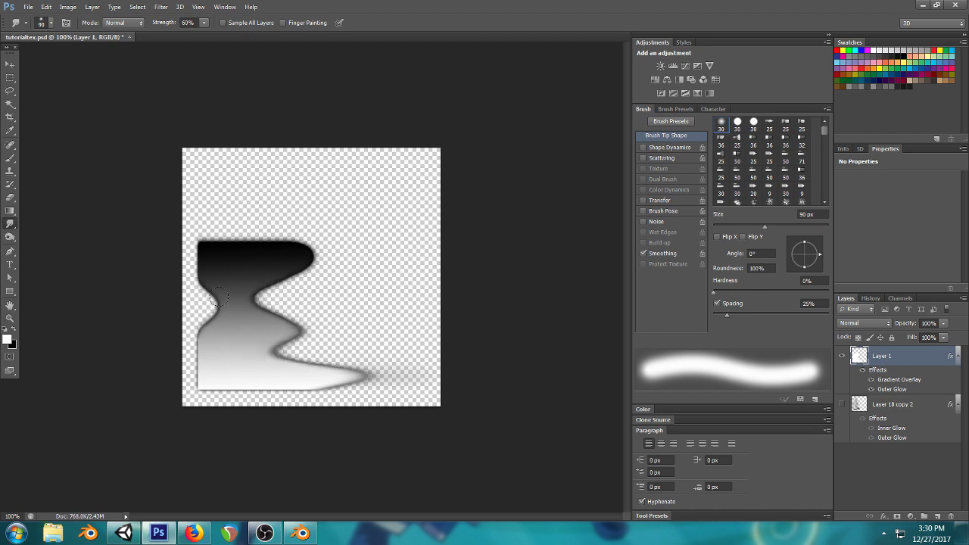
left_click(123, 533)
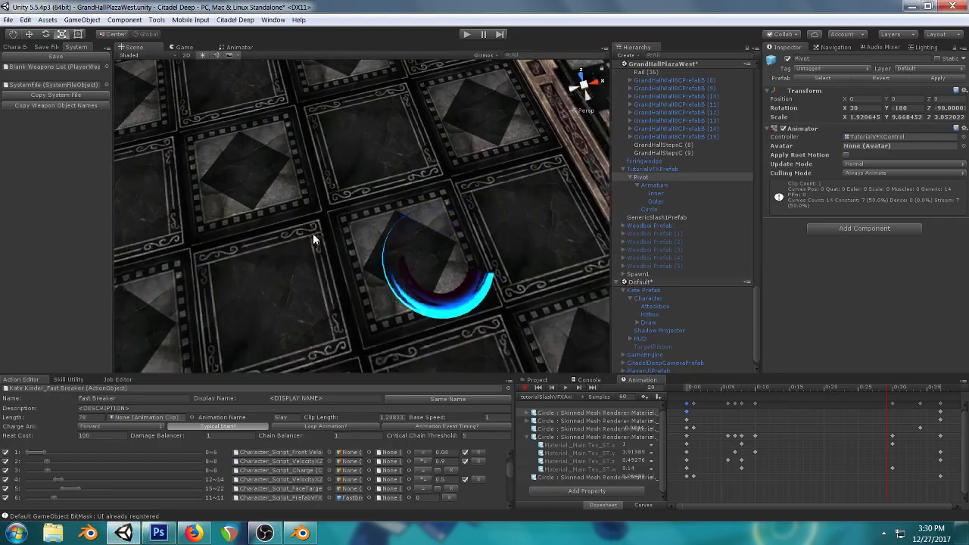
left_click_drag(434, 358, 469, 273)
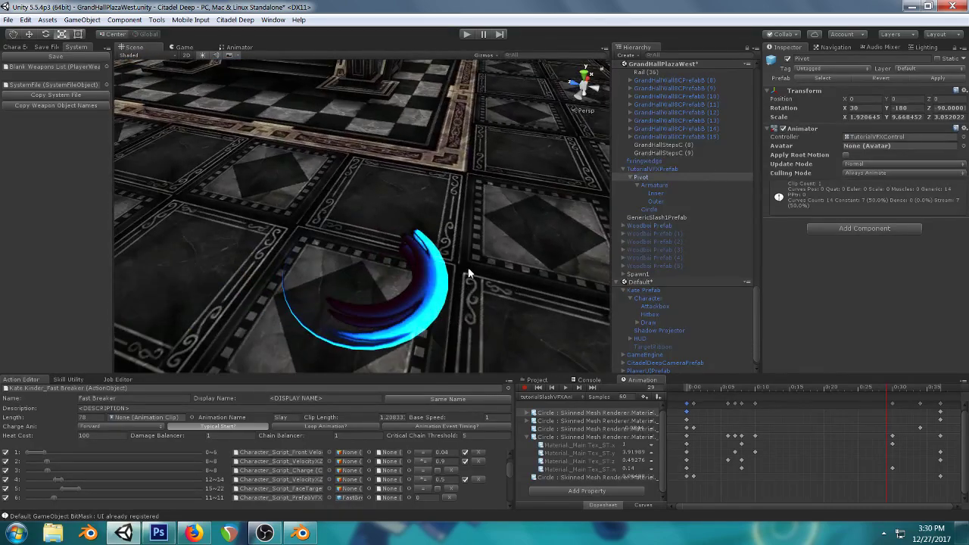
- Soften the shape's wavy edges in Photoshop with a 45 px brush at 10% opacity, save the texture, and switch to Unity
left_click(158, 533)
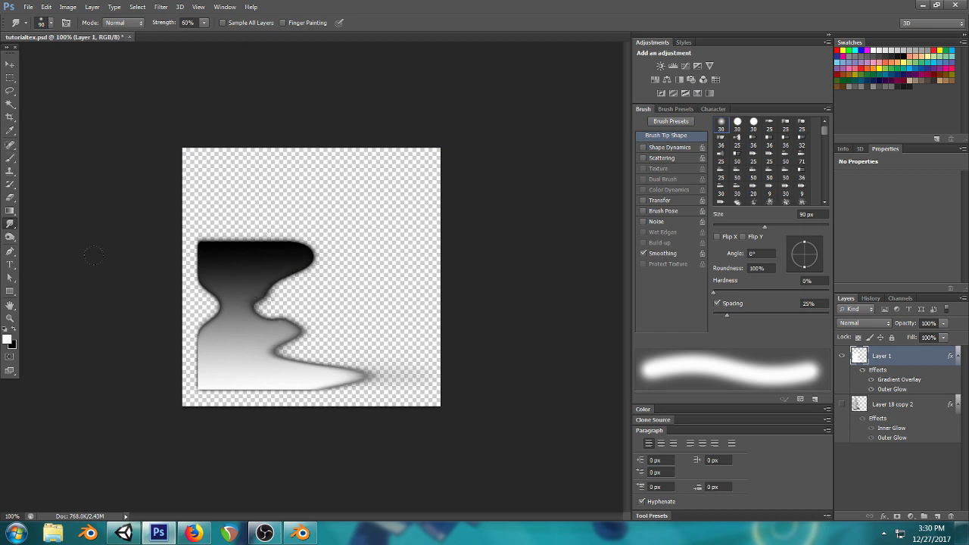
key("e")
left_click(13, 159)
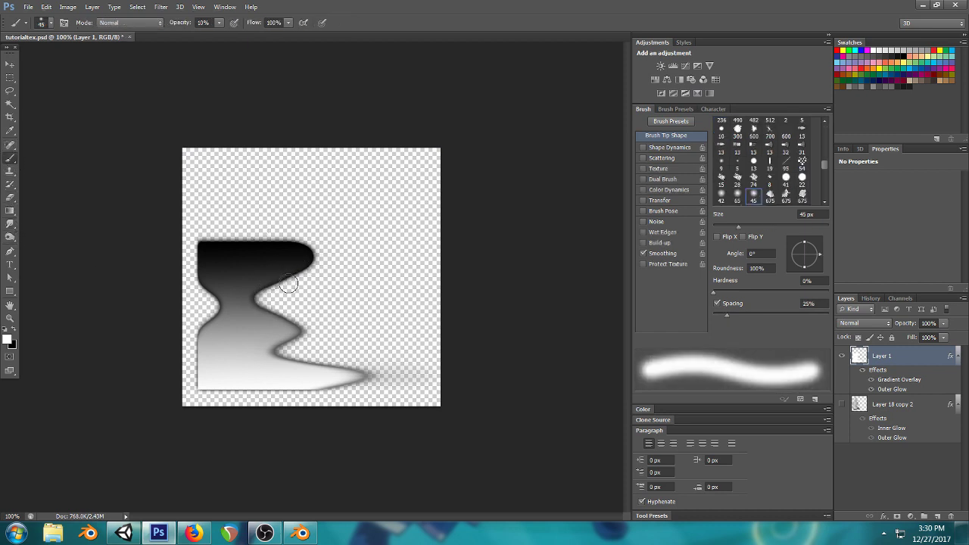
mouse_move(288, 283)
left_mouse_down()
mouse_move(271, 319)
mouse_move(284, 322)
mouse_move(289, 284)
mouse_move(264, 310)
mouse_move(278, 315)
mouse_move(257, 307)
mouse_move(309, 330)
mouse_move(259, 358)
left_mouse_up()
mouse_move(318, 327)
left_mouse_down()
mouse_move(276, 352)
mouse_move(304, 342)
mouse_move(261, 311)
mouse_move(312, 327)
mouse_move(269, 351)
mouse_move(305, 332)
mouse_move(268, 304)
left_mouse_up()
mouse_move(311, 277)
left_mouse_down()
mouse_move(267, 295)
mouse_move(290, 321)
mouse_move(300, 364)
mouse_move(370, 381)
mouse_move(241, 391)
mouse_move(390, 391)
left_mouse_up()
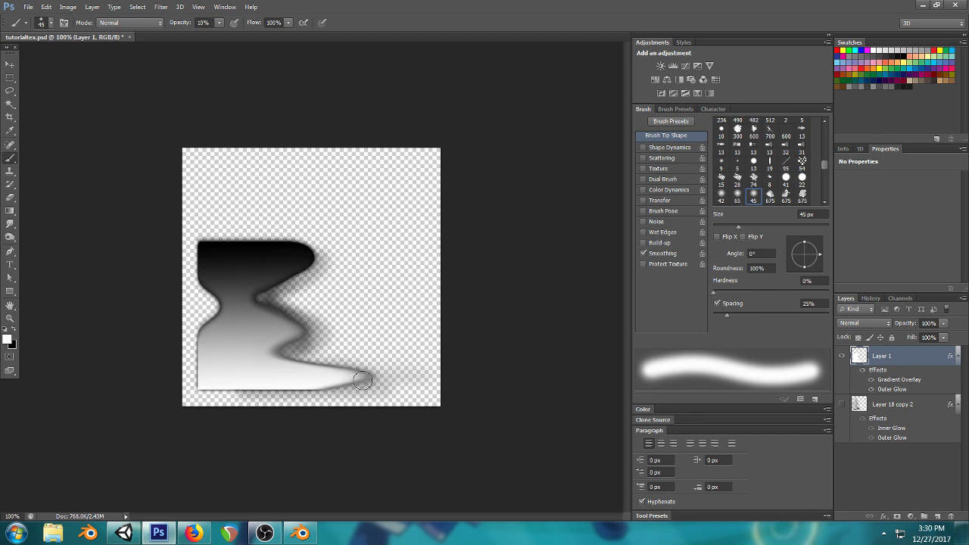
key("ctrl+s")
left_click(123, 533)
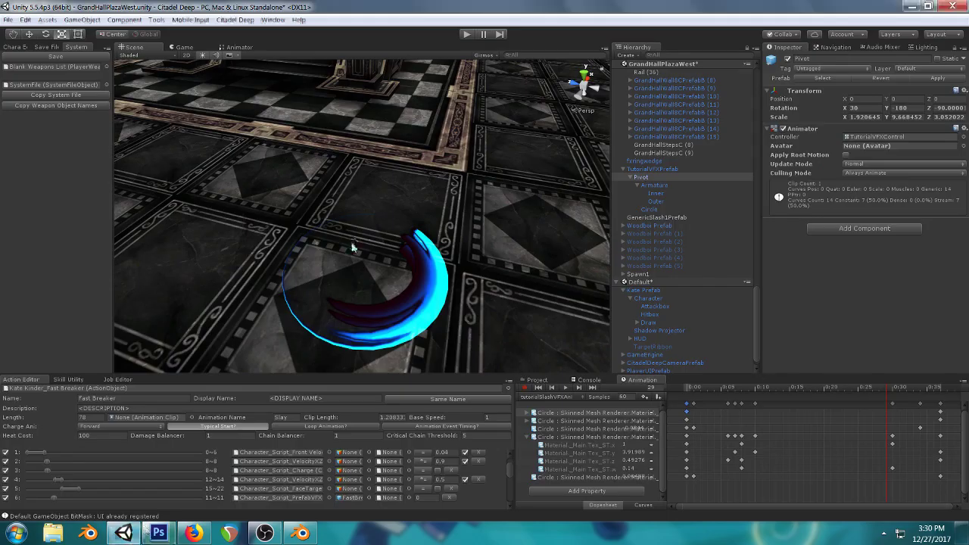
- Select the ring wedge mesh in Unity and inspect the textured slash from low and overhead angles
left_click_drag(455, 232, 433, 187)
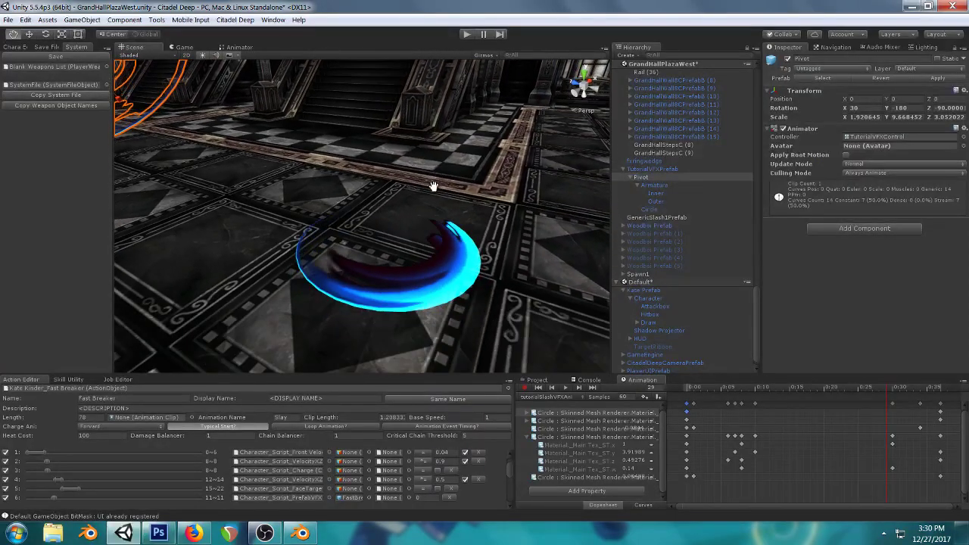
left_click(455, 253)
left_click_drag(457, 254, 401, 229)
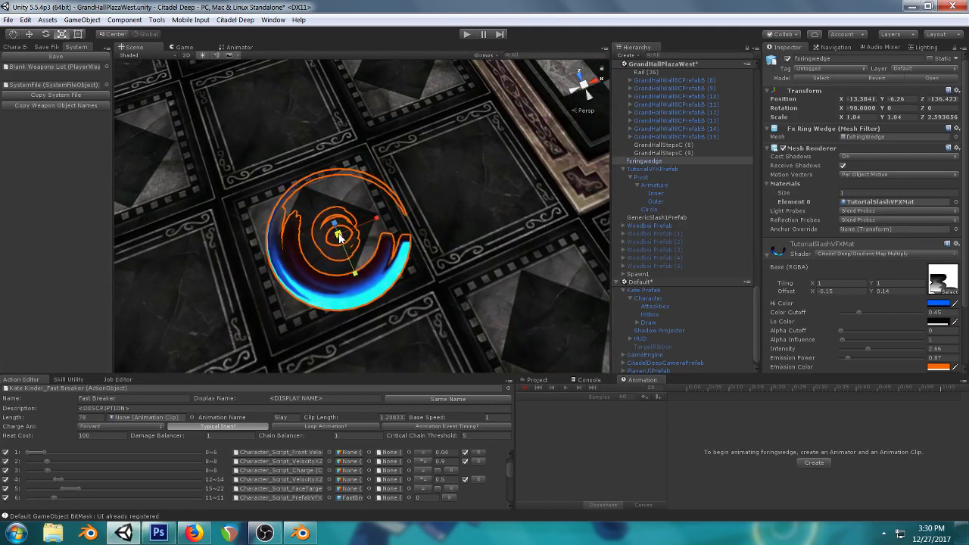
- Switch to Photoshop and scale the gradient shape to about half its width, keeping its left side in place
left_click(157, 533)
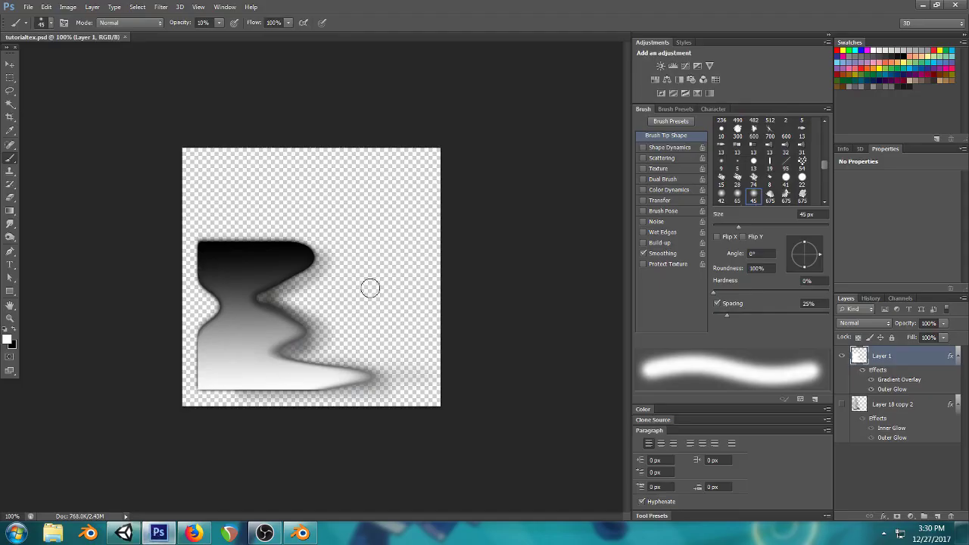
key("ctrl+t")
left_click_drag(445, 231, 306, 231)
key("v")
left_click(432, 202)
- Switch to Unity and inspect how the narrowed texture looks on the slash meshes from several angles
left_click(123, 533)
left_click_drag(454, 327, 491, 186)
scroll(491, 187, "down", 3)
left_click_drag(340, 257, 443, 203)
left_click(536, 238)
- Stretch the narrowed gradient shape to nearly the canvas height in Photoshop, and check the slash in Unity
left_click(163, 530)
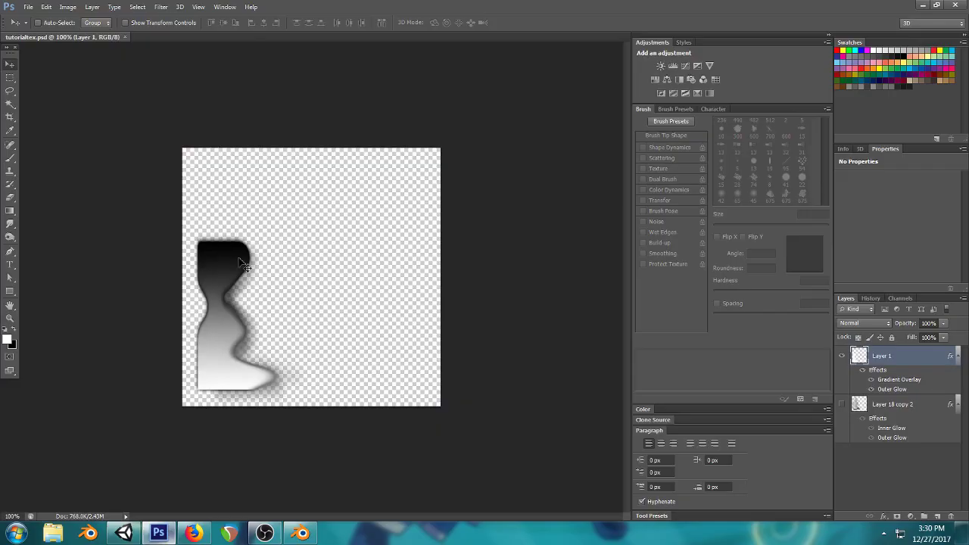
key("ctrl+t")
left_click_drag(256, 62, 267, 3)
left_click_drag(255, 409, 255, 484)
left_click_drag(274, 352, 280, 256)
left_click(10, 77)
left_click(432, 201)
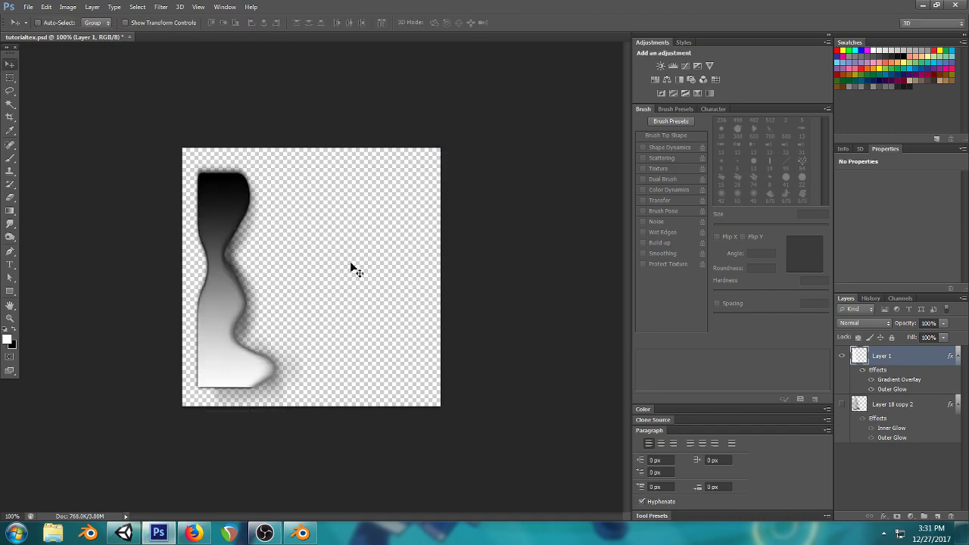
left_click(124, 533)
left_click_drag(322, 324, 250, 327)
- Switch to Photoshop and widen the gradient shape by drawing a filled rectangle over it on Layer 1
left_click(158, 533)
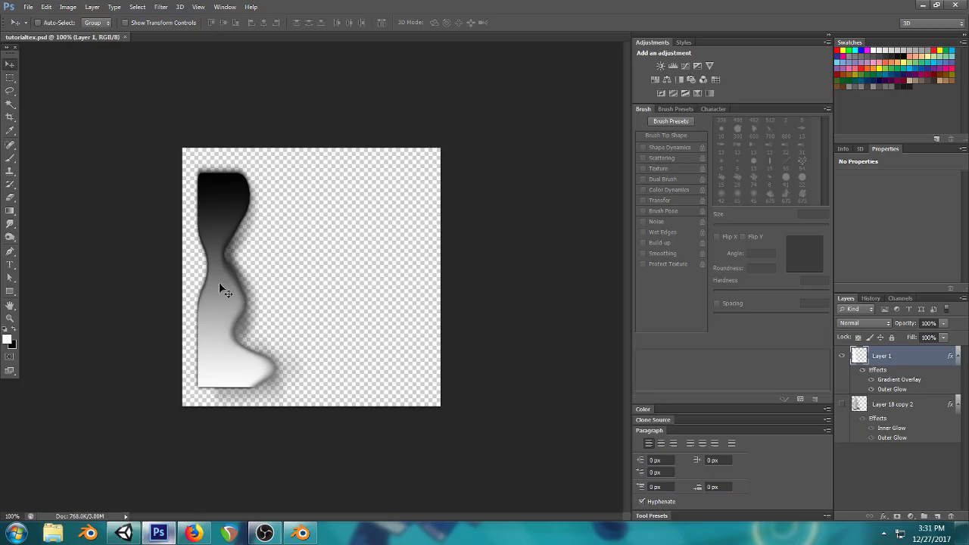
left_click(9, 294)
left_click_drag(205, 175, 332, 385)
- Erase scalloped notches into the rectangle's right edge with a hard round eraser at 1% spacing, reducing it from 90 to 70 px
left_click(10, 158)
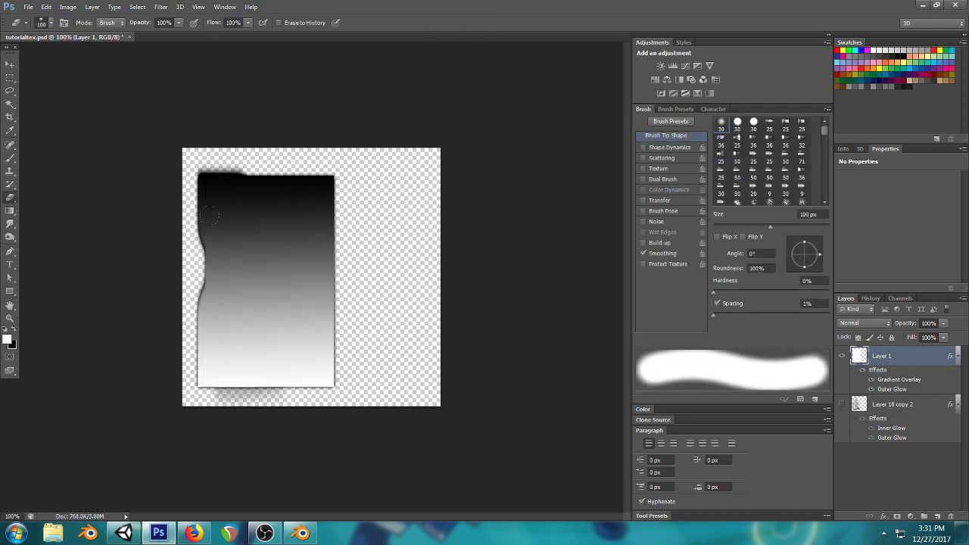
right_click(337, 213)
double_click(382, 298)
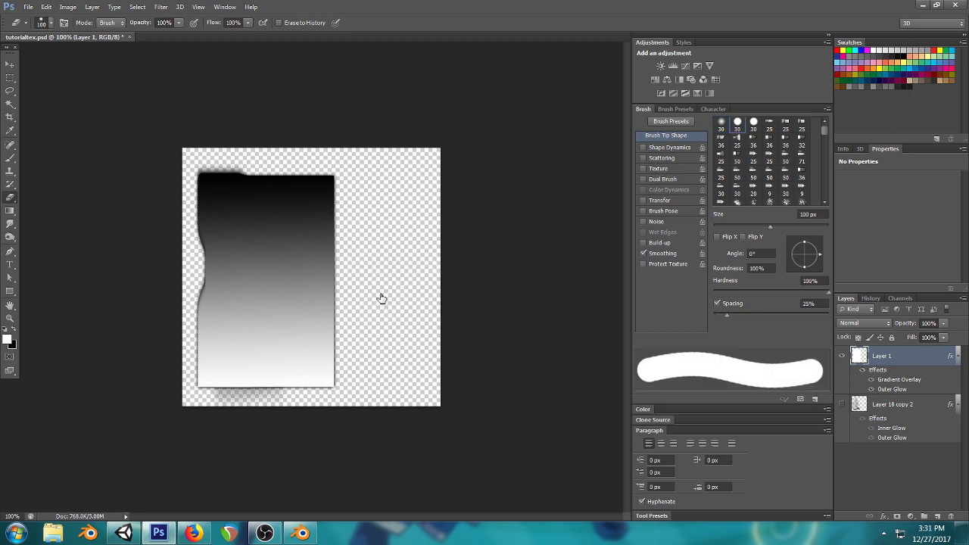
left_click_drag(715, 317, 682, 311)
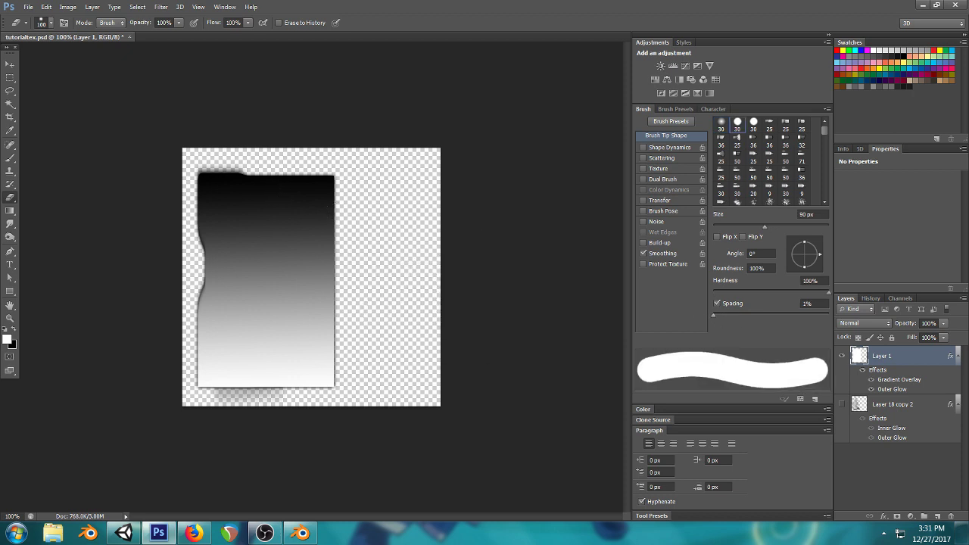
mouse_move(327, 182)
left_mouse_down()
mouse_move(348, 230)
mouse_move(306, 237)
mouse_move(339, 263)
mouse_move(330, 288)
mouse_move(296, 304)
mouse_move(288, 322)
mouse_move(311, 331)
mouse_move(321, 309)
mouse_move(336, 352)
mouse_move(321, 356)
mouse_move(297, 337)
left_mouse_up()
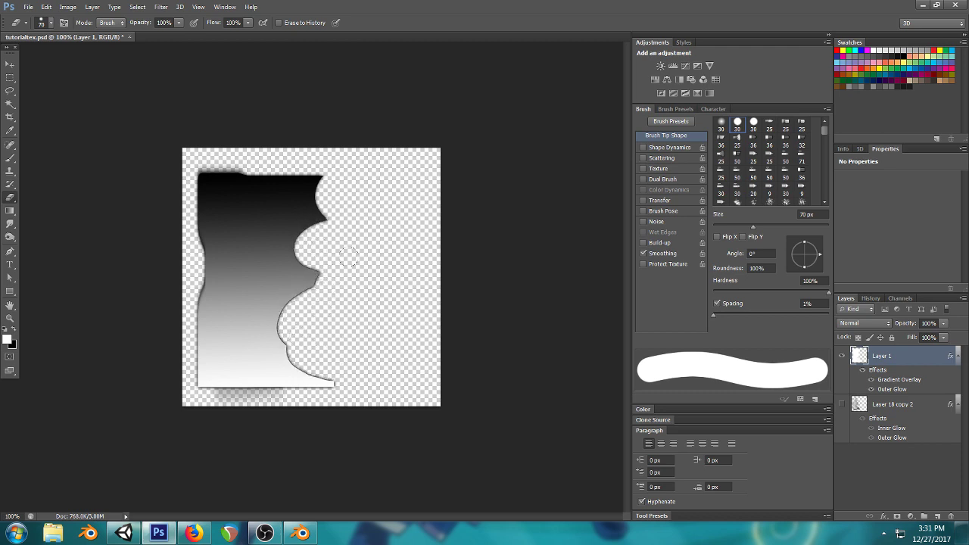
- Duplicate Layer 1 and scale the copy to 50% width, aligned with the original's left edge
right_click(907, 359)
left_click(839, 139)
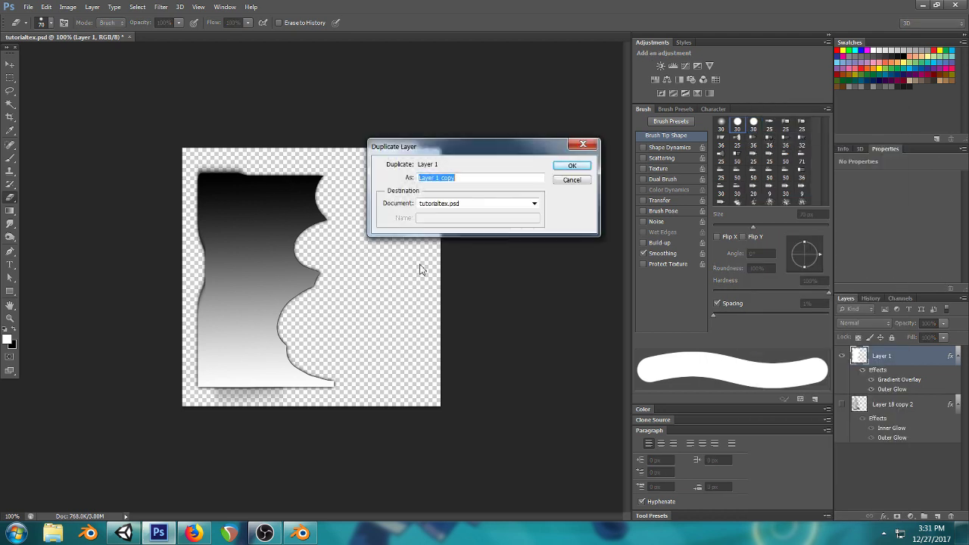
left_click(572, 167)
key("ctrl+t")
left_click_drag(340, 163, 267, 173)
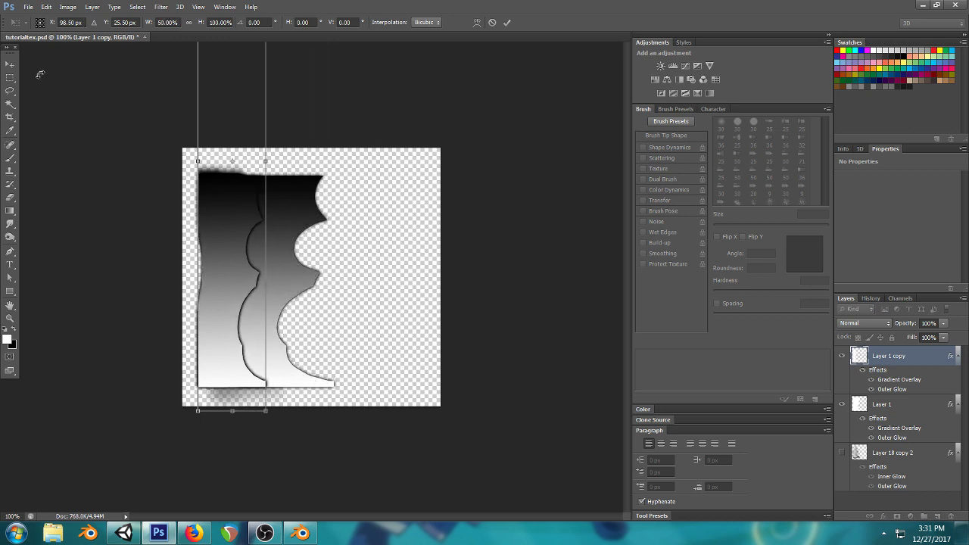
left_click(10, 63)
left_click(421, 202)
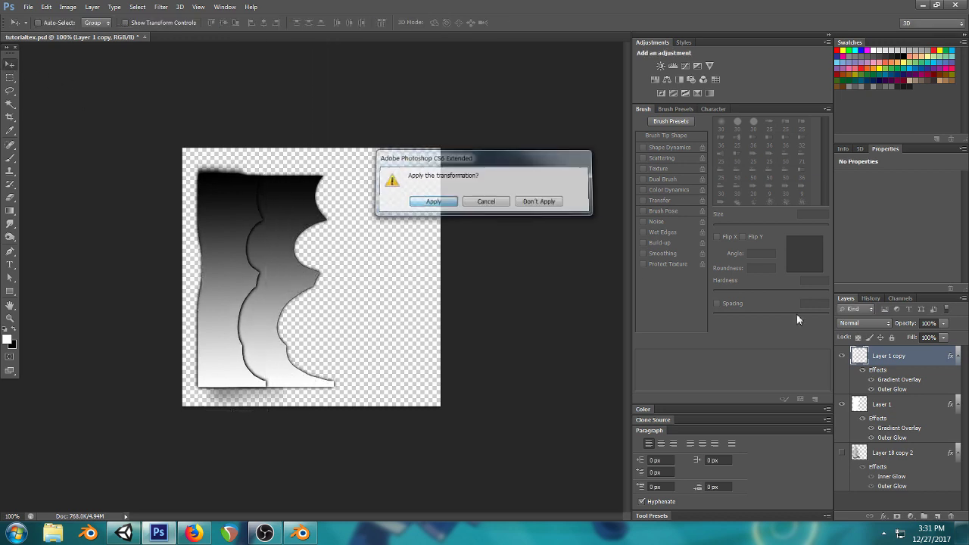
- Change the black stop of the Layer 1 copy's gradient overlay to dark grey
double_click(898, 381)
left_click(759, 238)
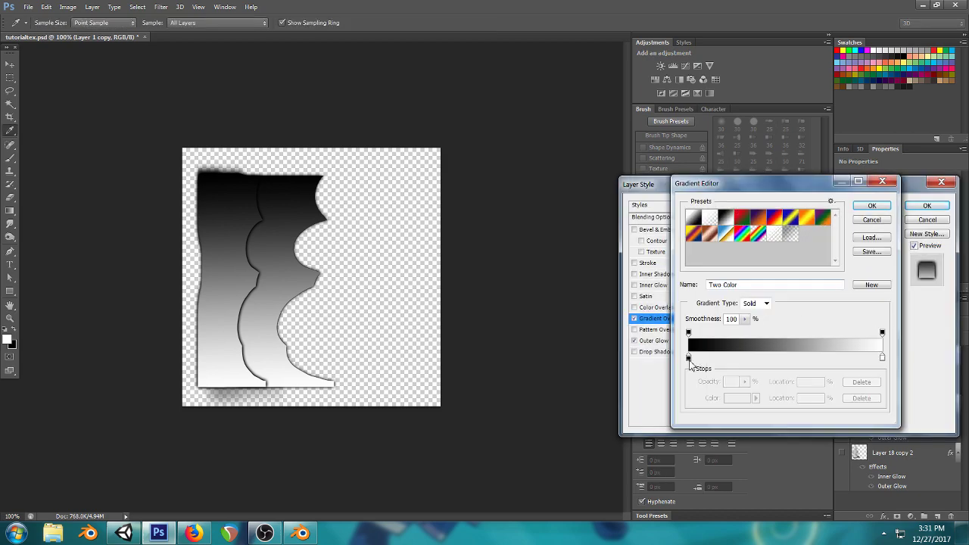
left_click(689, 356)
left_click(727, 400)
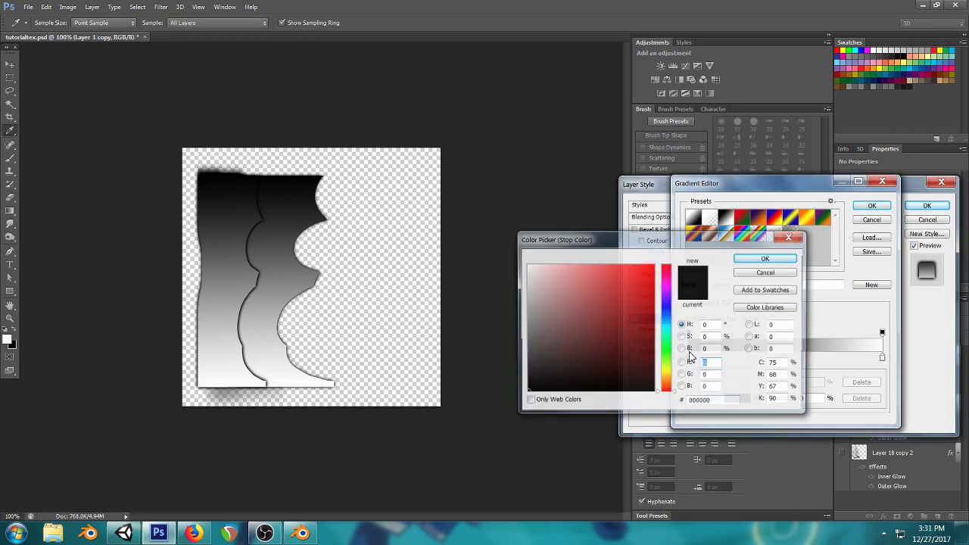
left_click(500, 361)
left_click(766, 258)
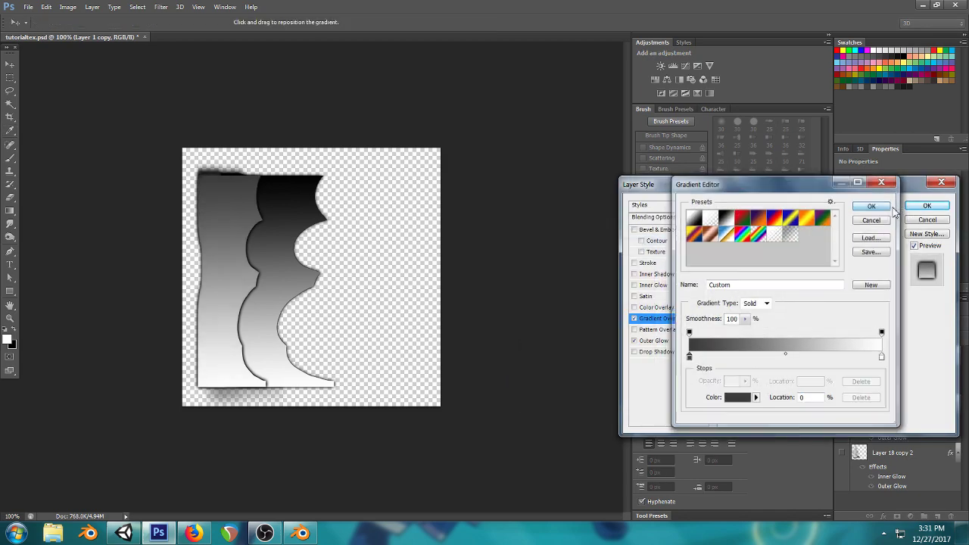
left_click(872, 206)
left_click(918, 207)
- Change the white stop of Layer 1's gradient overlay to light grey
left_click(890, 409)
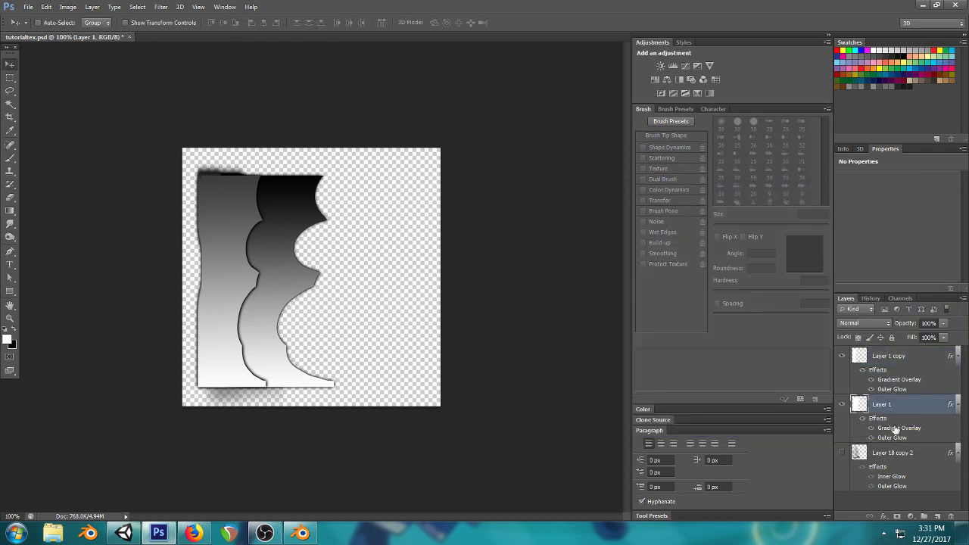
double_click(899, 427)
left_click(797, 249)
left_click(882, 358)
left_click(734, 398)
left_click_drag(538, 346, 507, 299)
left_click(766, 257)
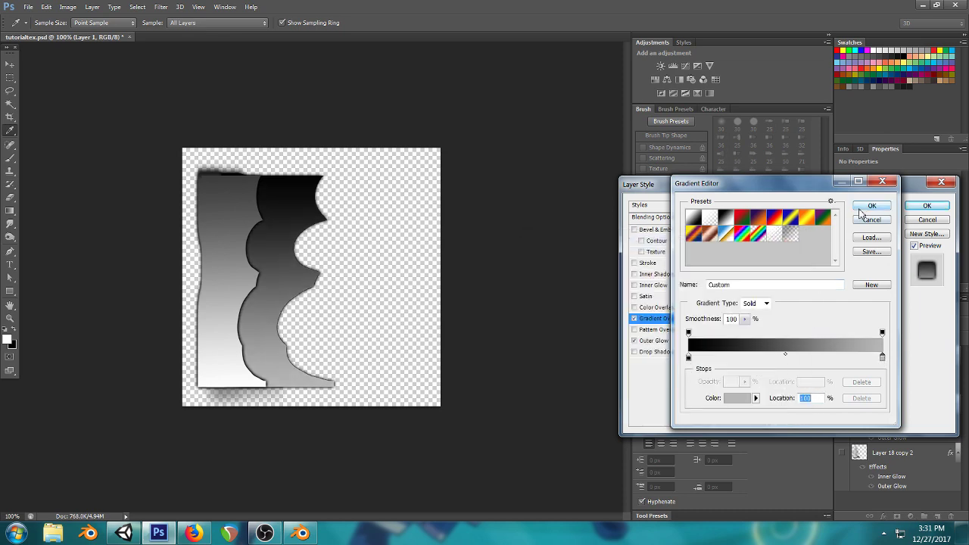
left_click(871, 205)
left_click(926, 205)
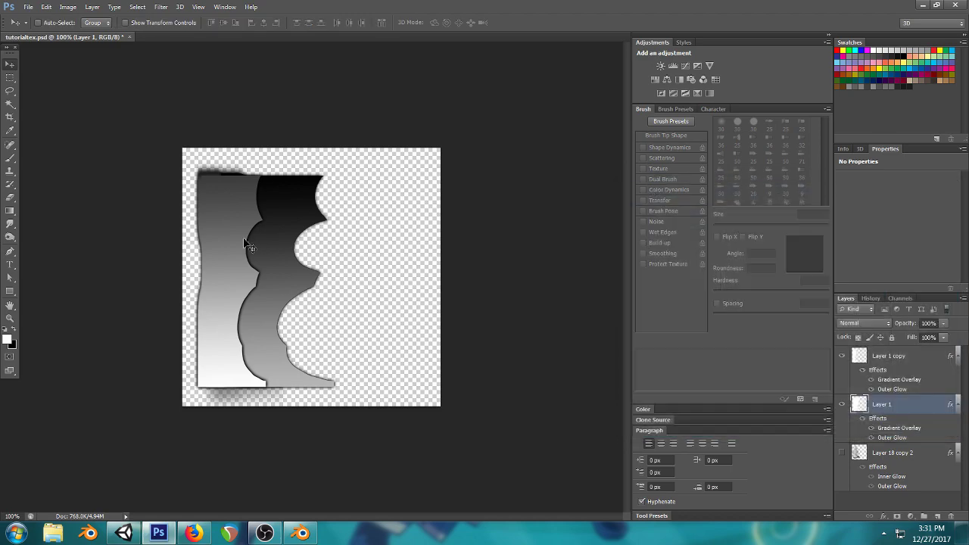
- Inspect the two-layer scalloped texture on the slash in Unity, and return to Photoshop
left_click(123, 533)
left_click_drag(310, 257, 372, 206)
scroll(372, 206, "down", 3)
left_click(158, 533)
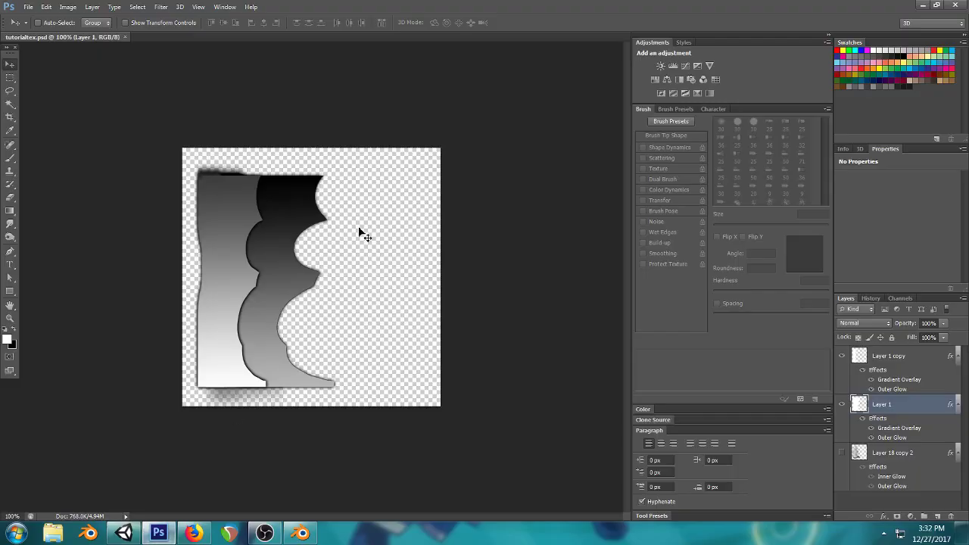
- Apply a Motion Blur at 0° to Layer 1 copy and Layer 1, and check the blurred slash in Unity
left_click(913, 356)
left_click(161, 7)
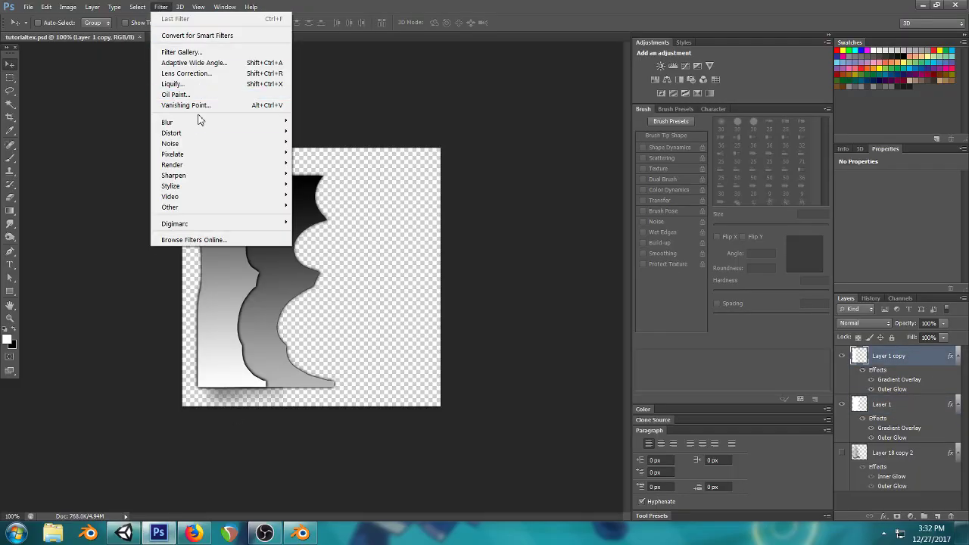
mouse_move(199, 121)
left_click(121, 227)
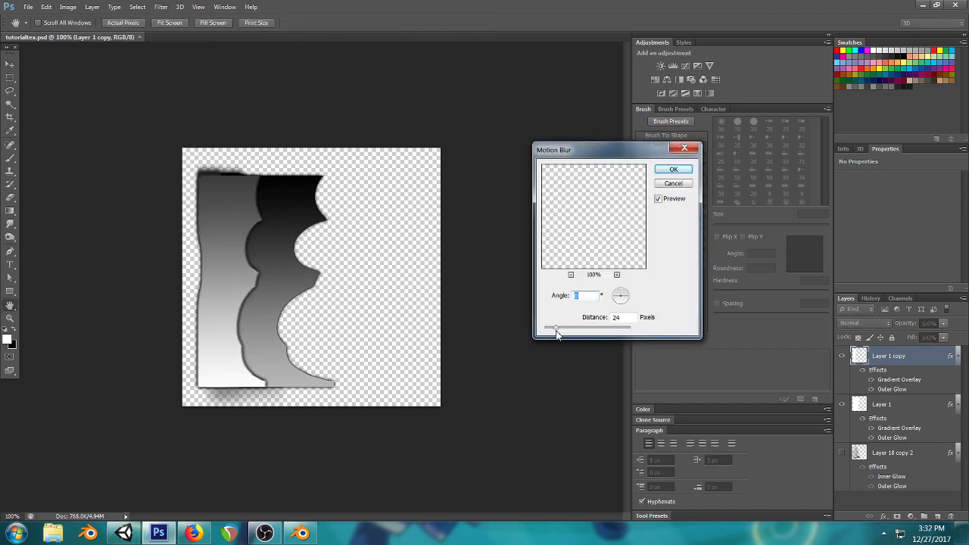
left_click_drag(556, 335, 570, 330)
left_click(660, 169)
key("alt+bracketleft")
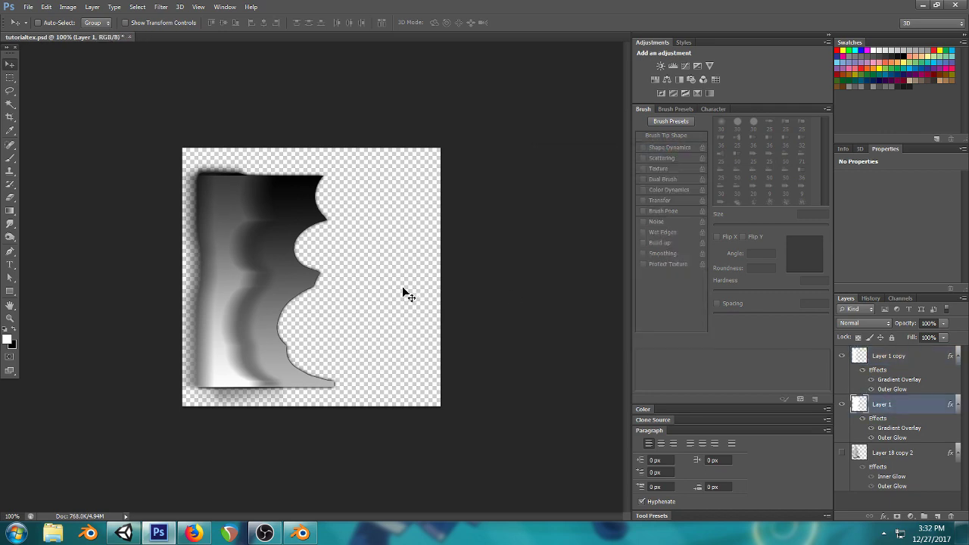
key("ctrl+f")
left_click(124, 533)
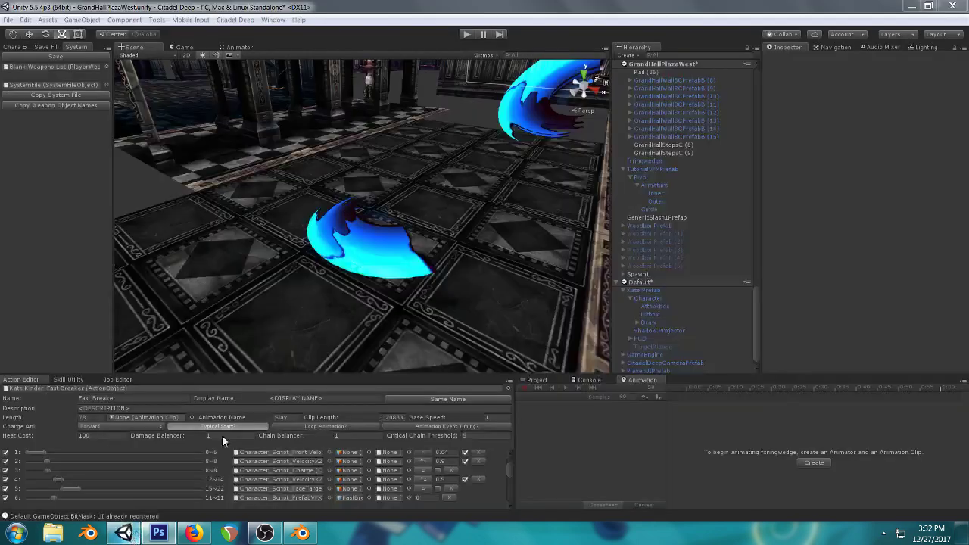
left_click_drag(436, 268, 402, 190)
- Switch to Photoshop and undo the blur, duplicate layer, scalloped rectangle and vertical stretch, back to the narrowed gradient shape
left_click(158, 533)
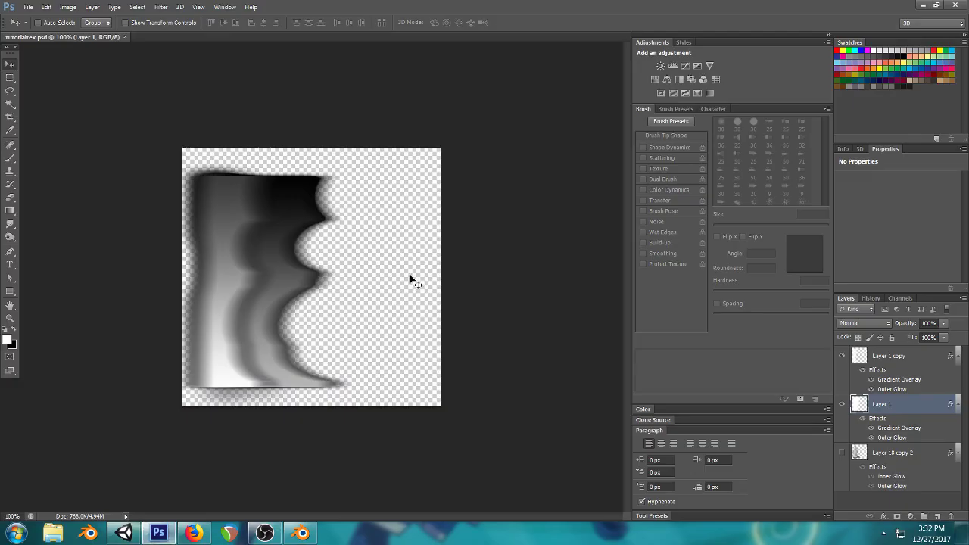
key("ctrl+alt+z")
key("ctrl+alt+z")
key("ctrl+alt+z")
key("ctrl+alt+z")
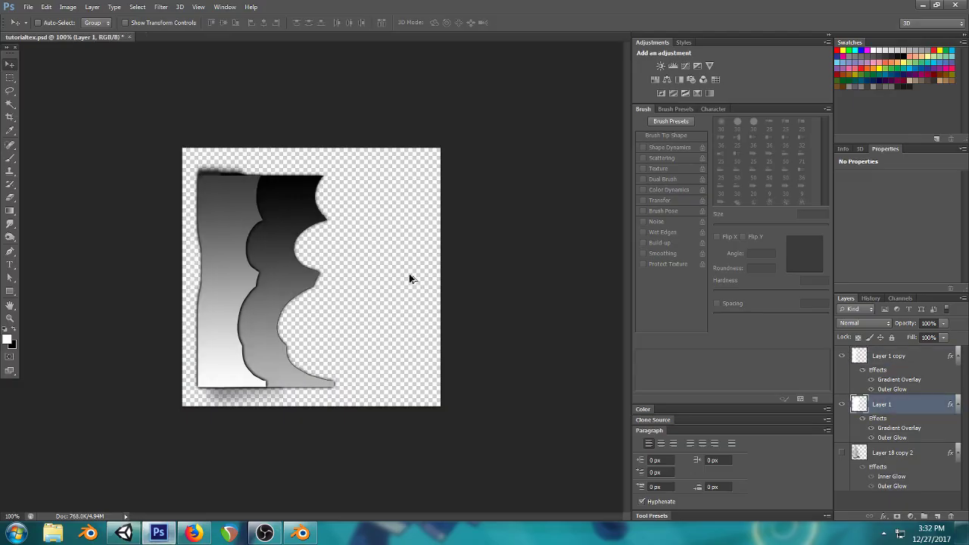
key("Delete")
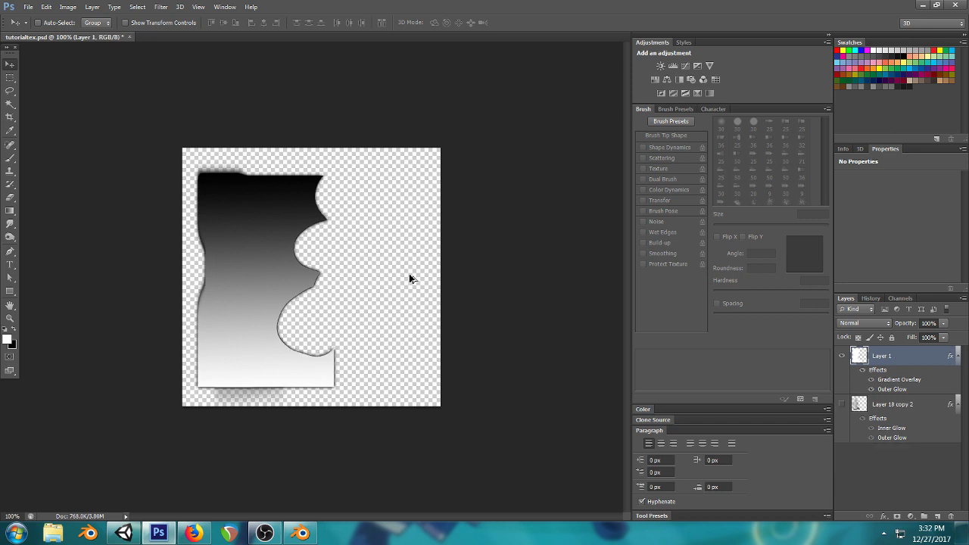
key("ctrl+alt+z")
key("ctrl+alt+z")
key("ctrl+alt+z")
key("ctrl+alt+z")
key("ctrl+alt+z")
key("ctrl+alt+z")
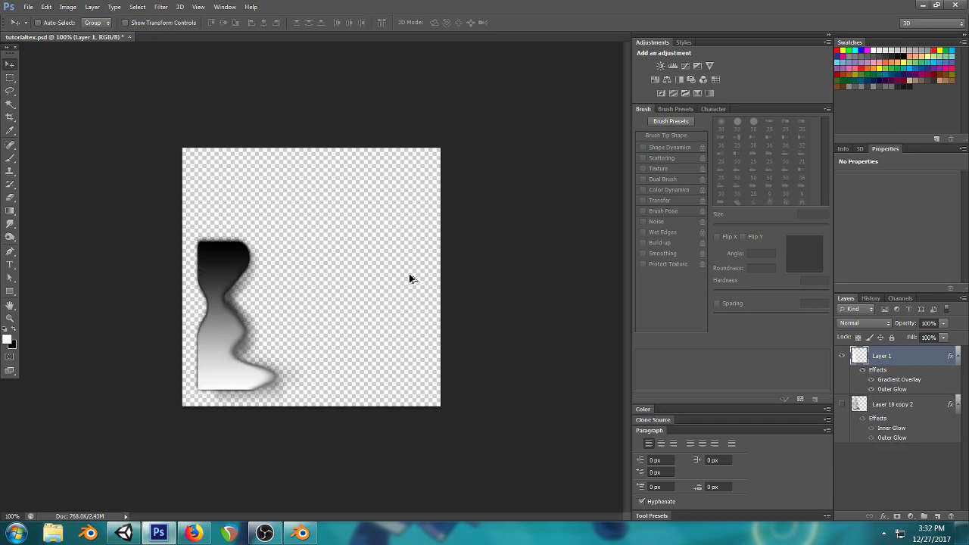
- Hide Layer 1 and set the Gradient tool to 100% opacity with a white-to-black gradient that fades to transparent
left_click(839, 357)
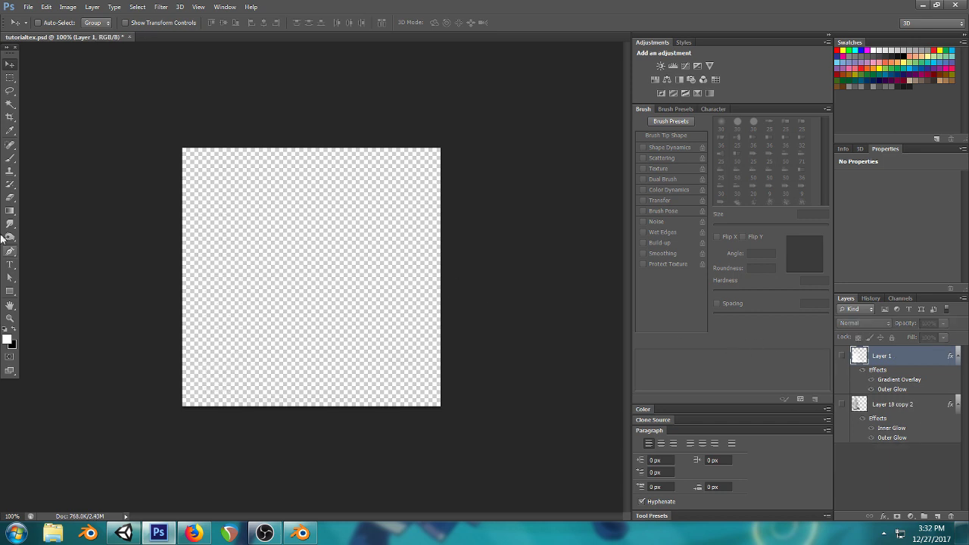
left_click(9, 210)
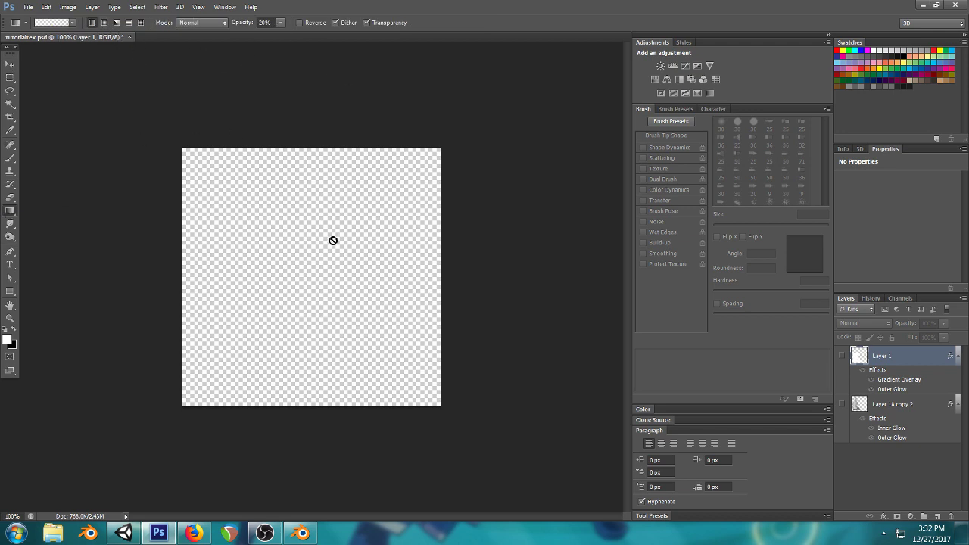
key("0")
left_click(54, 28)
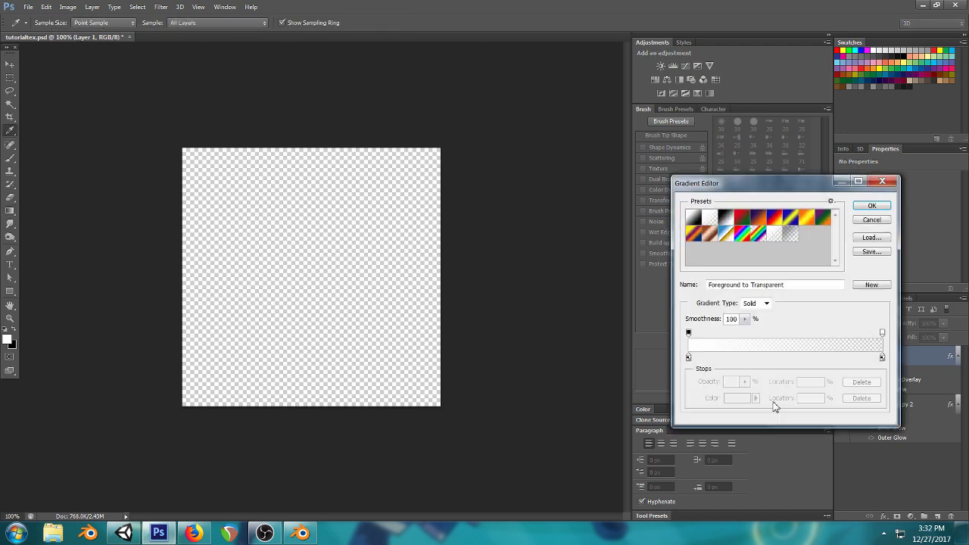
left_click(688, 357)
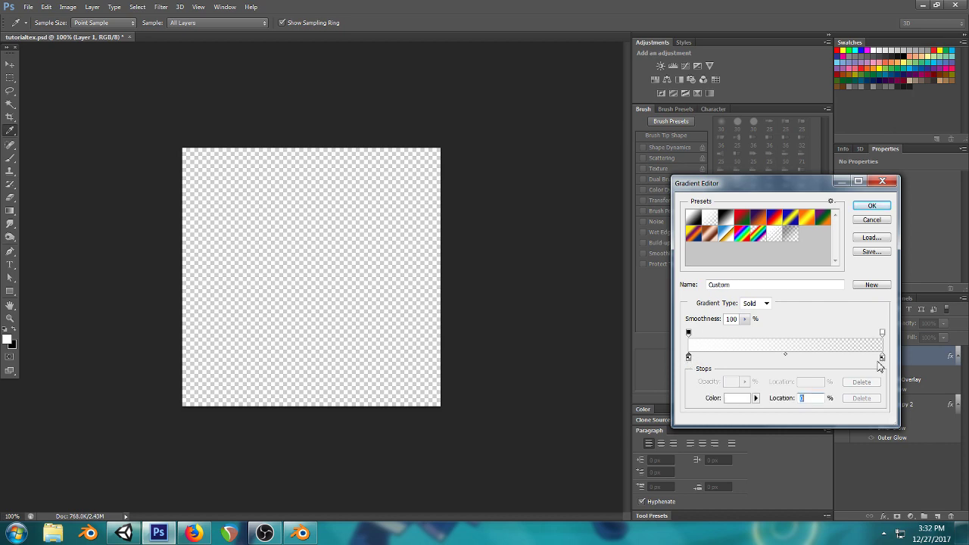
left_click(731, 399)
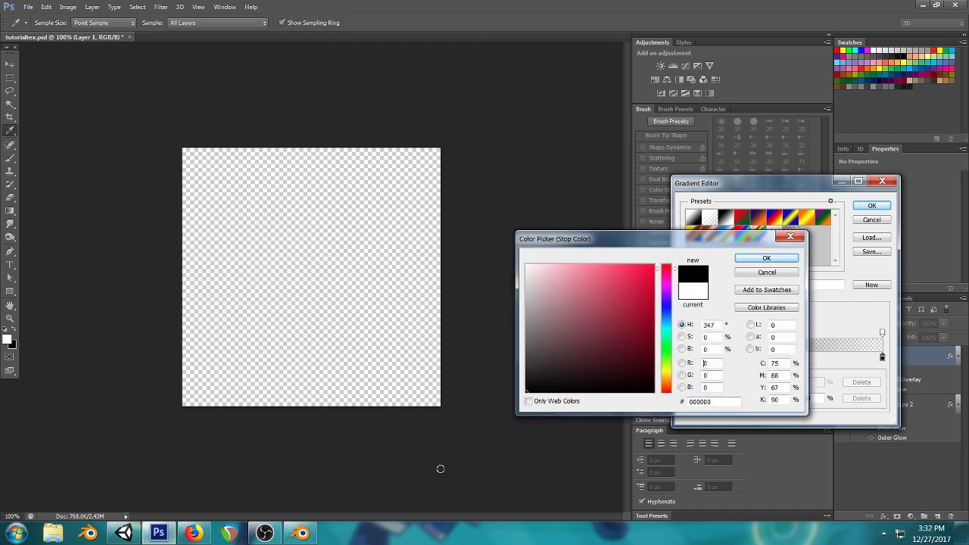
left_click(744, 261)
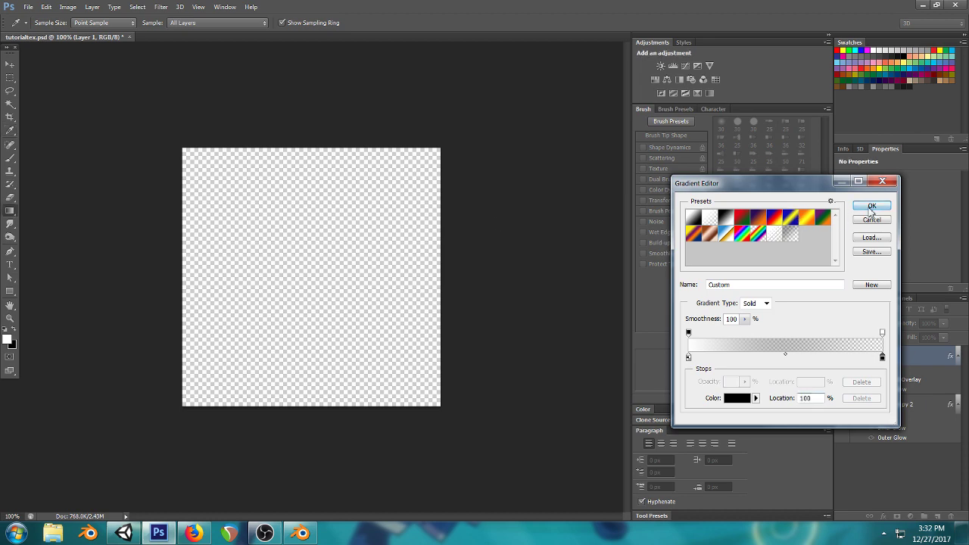
left_click(871, 205)
- Add a new layer, draw the gradient horizontally across the canvas from white at the left edge to transparent, and save the file
key("ctrl+shift+n")
left_click(362, 165)
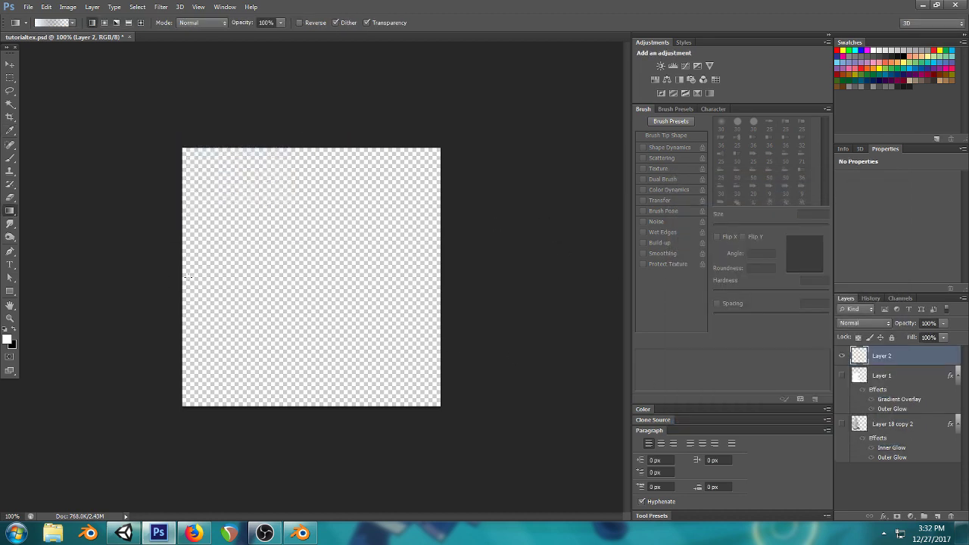
left_click_drag(435, 286, 435, 287)
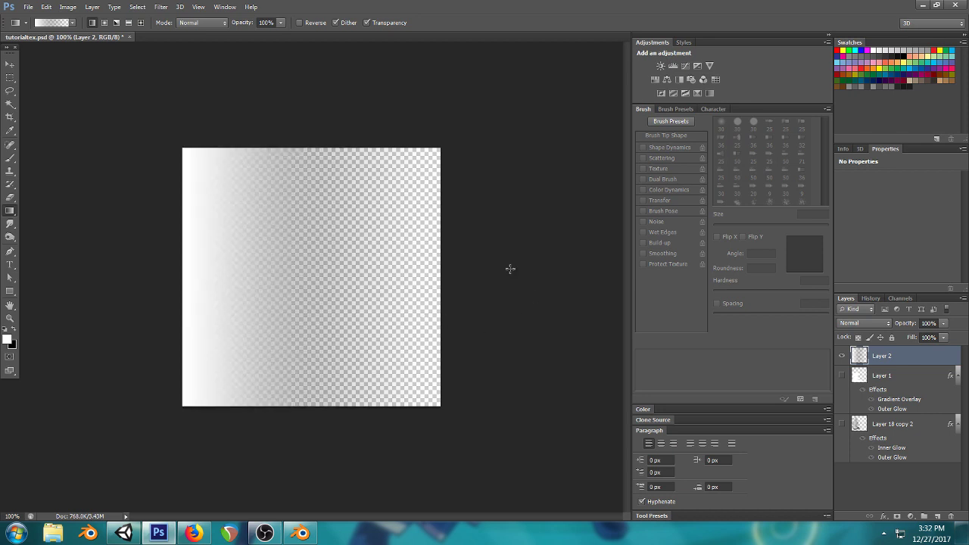
key("ctrl+s")
- Inspect the full-canvas gradient on the slash in Unity, and return to Photoshop
mouse_move(97, 536)
left_mouse_down()
mouse_move(110, 536)
mouse_move(88, 534)
left_mouse_up()
left_click(123, 534)
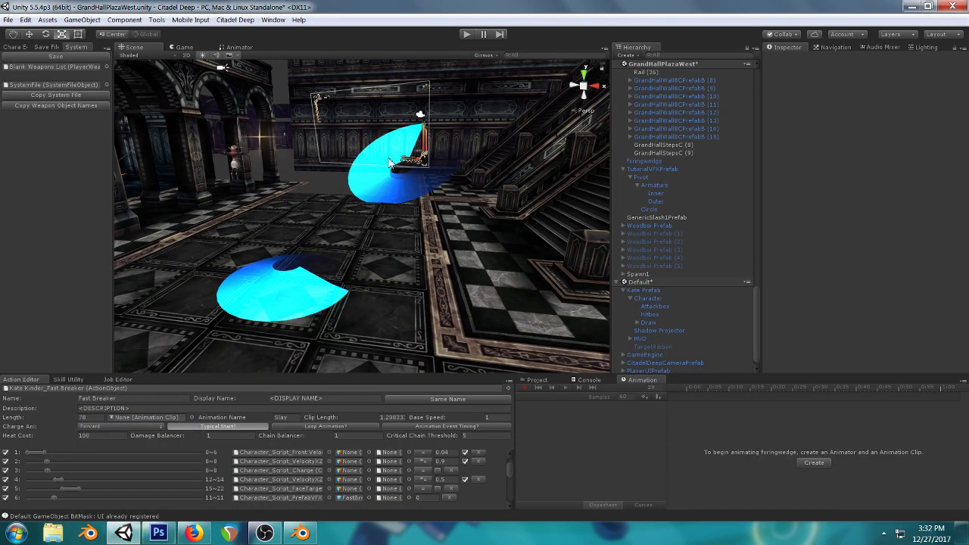
left_click_drag(390, 163, 380, 221)
key("alt+Tab")
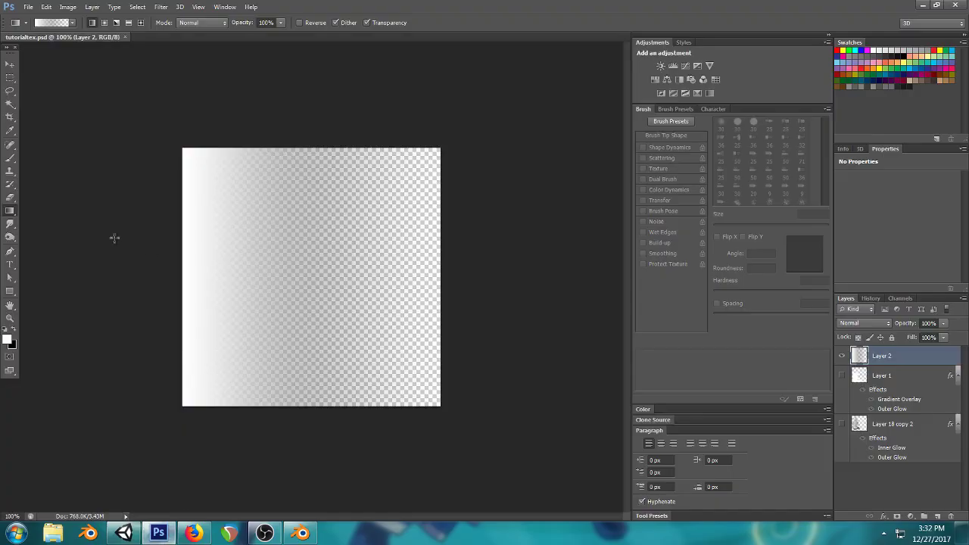
- Erase a band across the top of Layer 2 with a hard 70 px eraser, and soften its top and bottom edges at 0% hardness
left_click(9, 198)
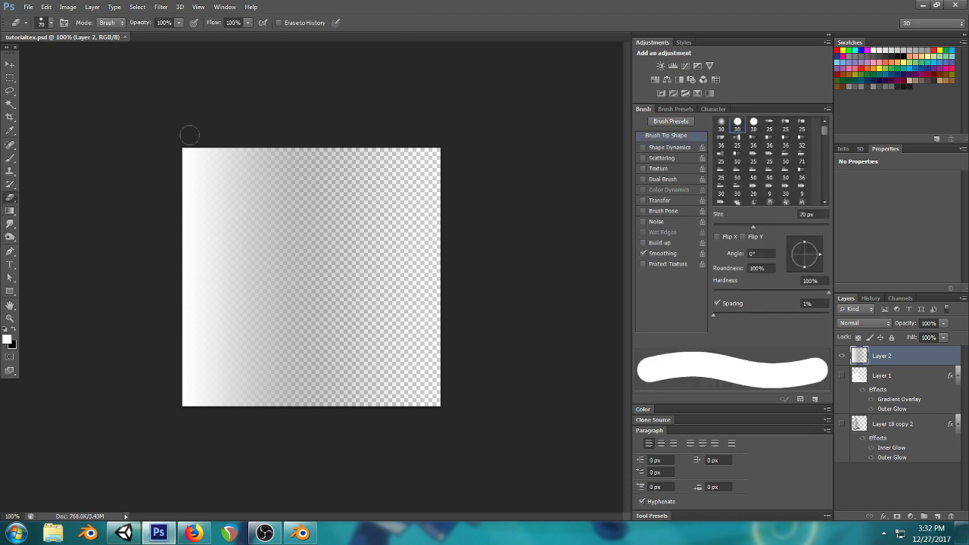
left_click_drag(217, 153, 515, 154)
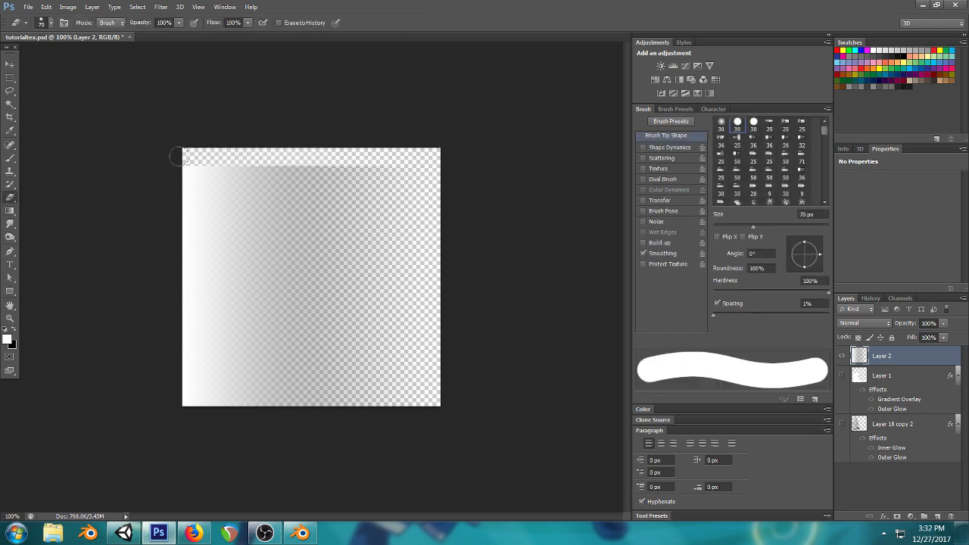
left_click_drag(189, 171, 442, 172)
right_click(357, 236)
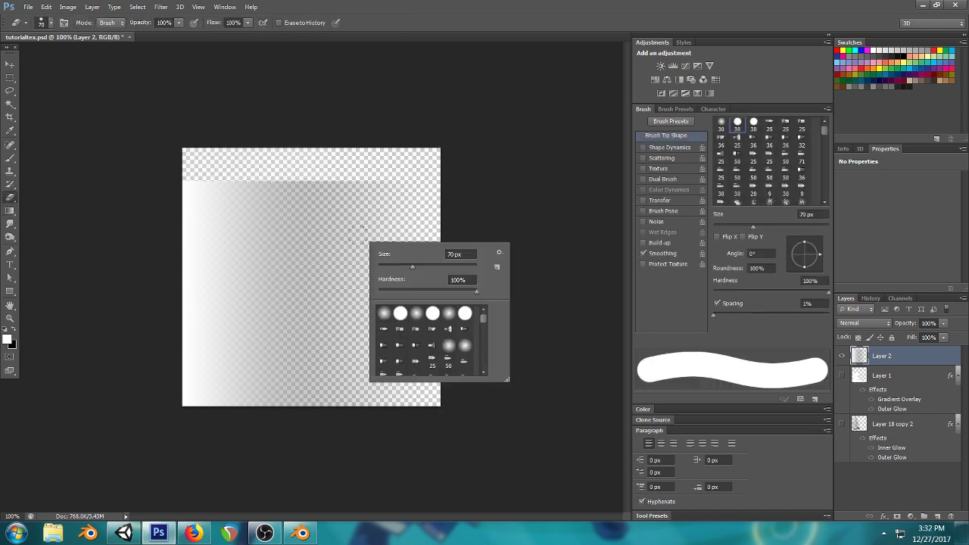
double_click(386, 314)
left_click_drag(166, 176, 597, 176)
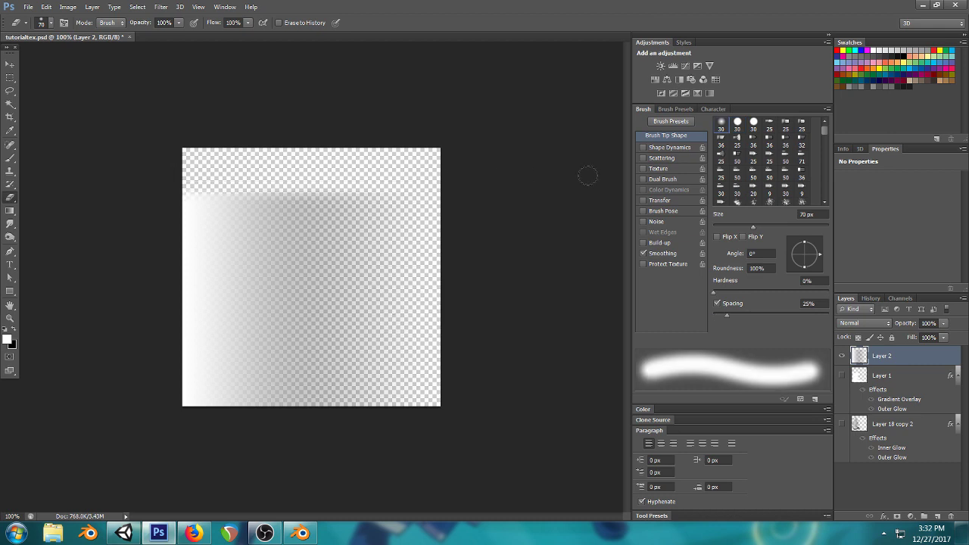
left_click_drag(134, 407, 598, 408)
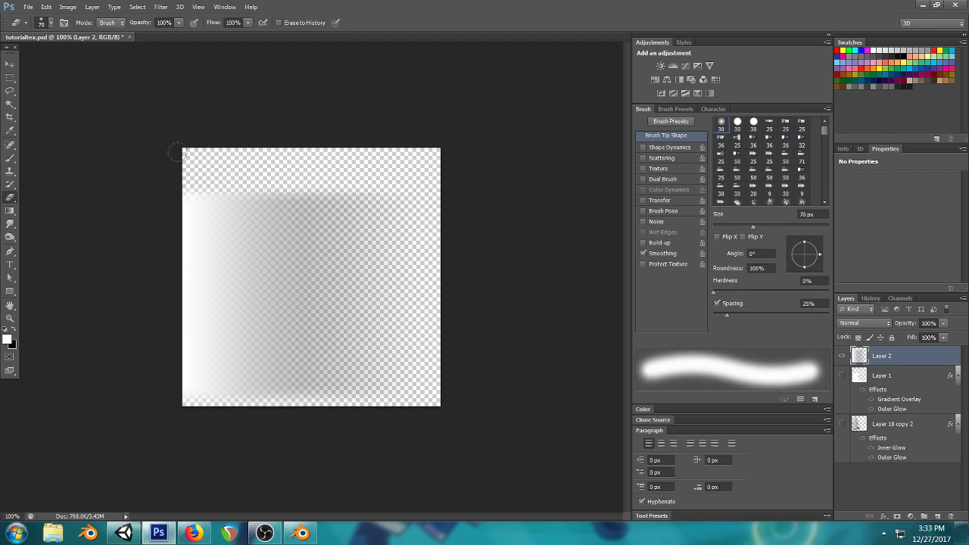
- Reduce the eraser to 35 px and soften the left edge of Layer 2's gradient
key("bracketleft")
key("bracketleft")
key("bracketleft")
key("bracketleft")
key("bracketleft")
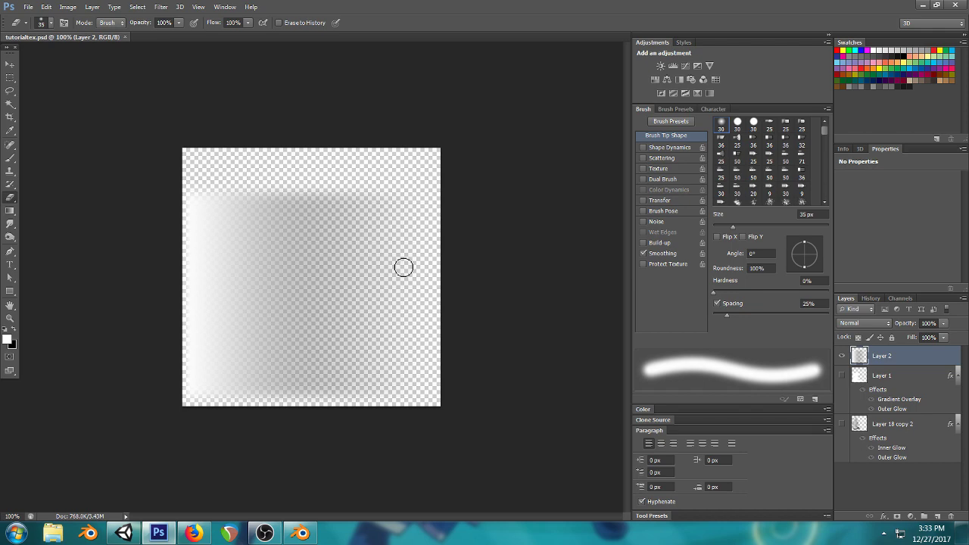
- Check the soft-edged gradient on the slash in Unity, and return to Photoshop
left_click(128, 532)
left_click_drag(520, 276, 453, 214)
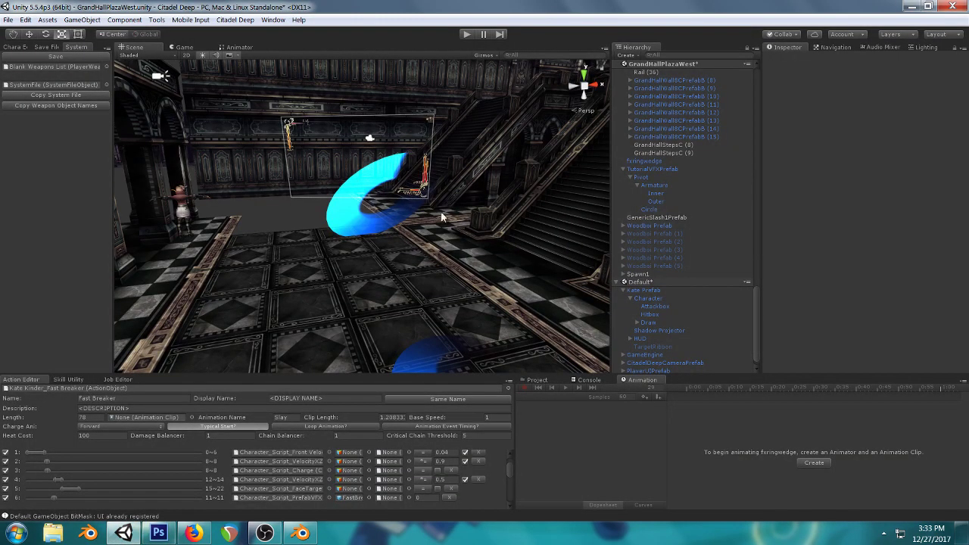
left_click(159, 533)
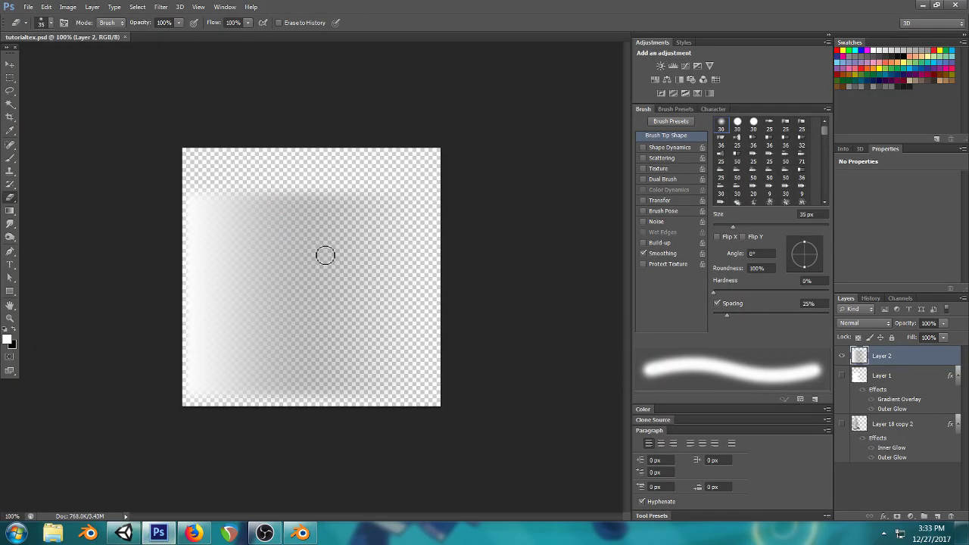
- Set the eraser to 90 px at 50% opacity, and copy Layer 1's layer style onto Layer 2
key("bracketright")
key("bracketright")
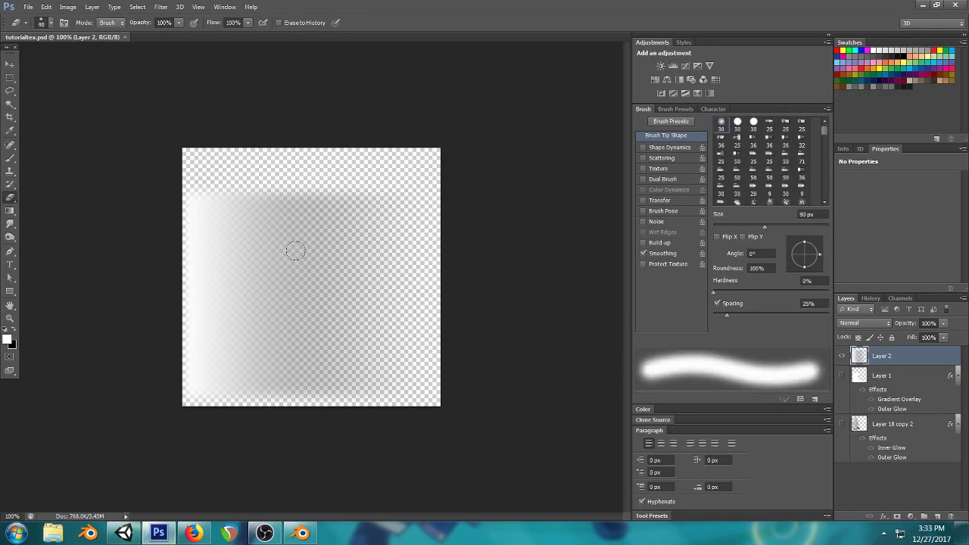
right_click(907, 374)
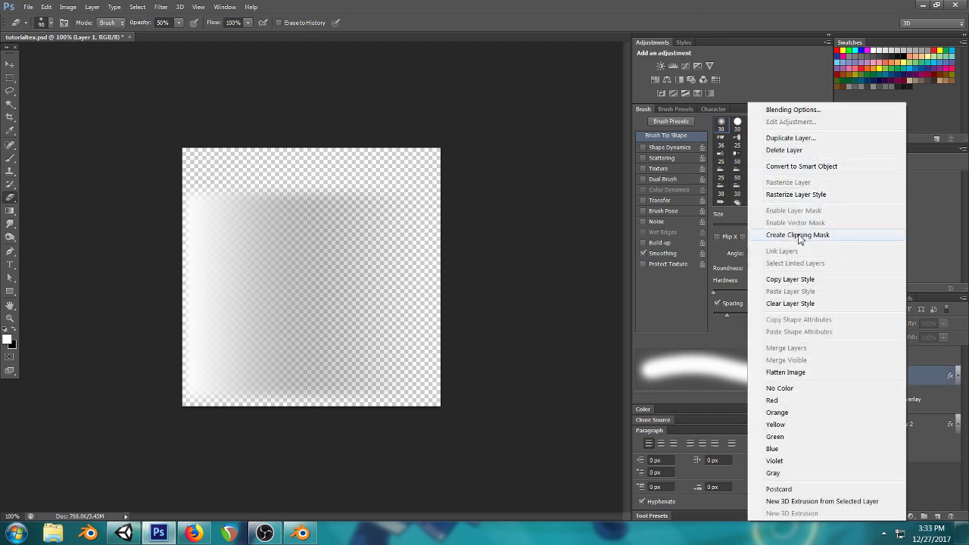
left_click(794, 280)
right_click(903, 356)
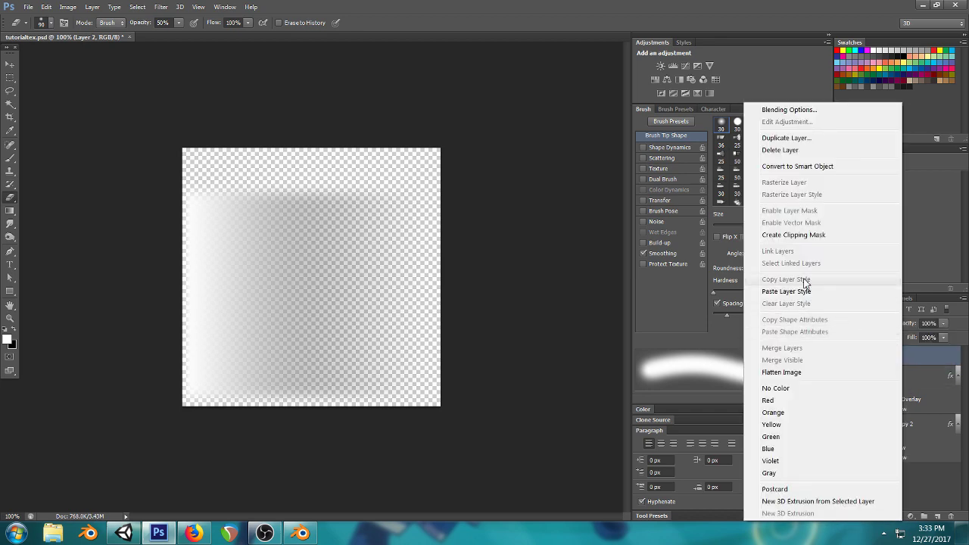
left_click(786, 291)
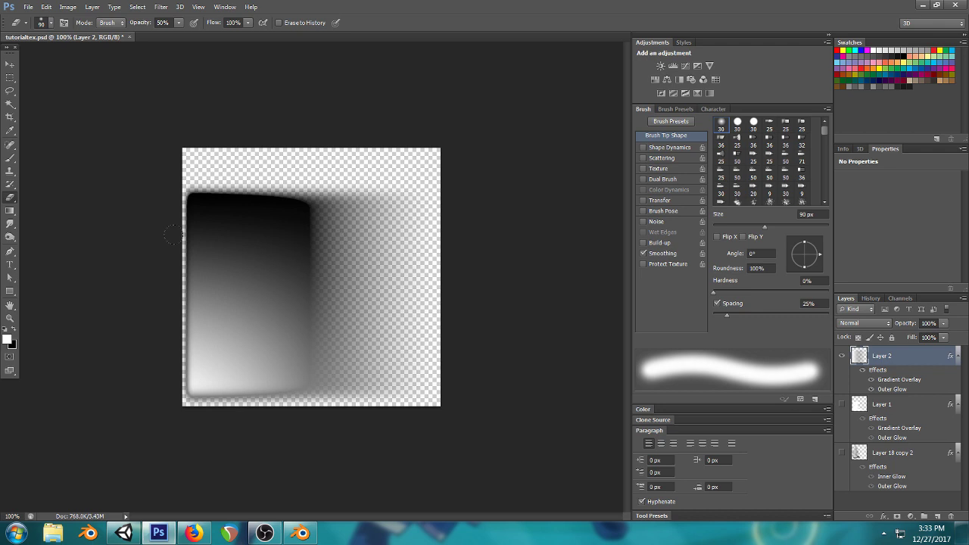
- Erase rounded notches into the right side of Layer 2 with a semi-transparent hard eraser, and check the result in Unity
left_click_drag(321, 227, 317, 247)
key("ctrl+z")
right_click(337, 238)
double_click(372, 313)
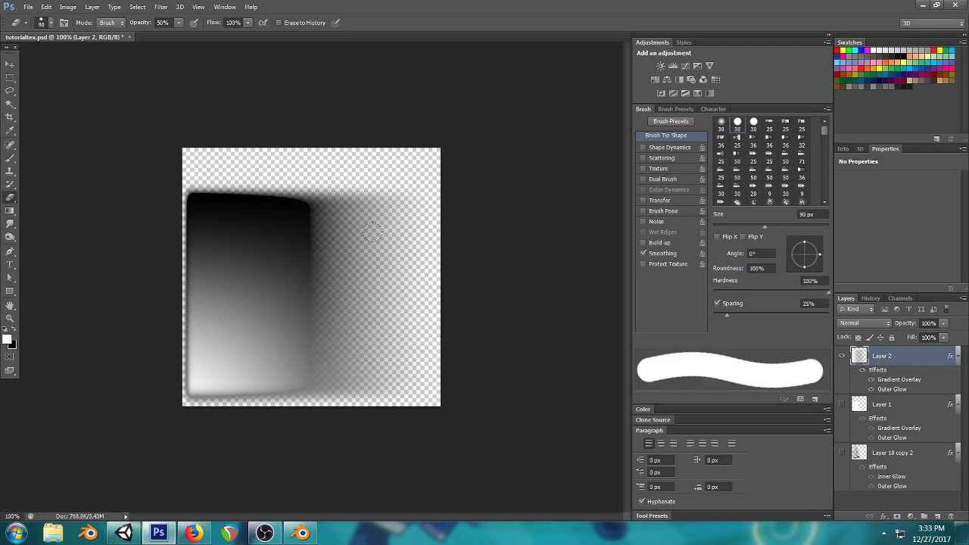
mouse_move(380, 231)
left_mouse_down()
mouse_move(292, 232)
mouse_move(329, 273)
mouse_move(314, 258)
mouse_move(348, 229)
mouse_move(346, 277)
mouse_move(329, 304)
mouse_move(276, 310)
mouse_move(279, 355)
mouse_move(307, 337)
left_mouse_up()
left_click(129, 532)
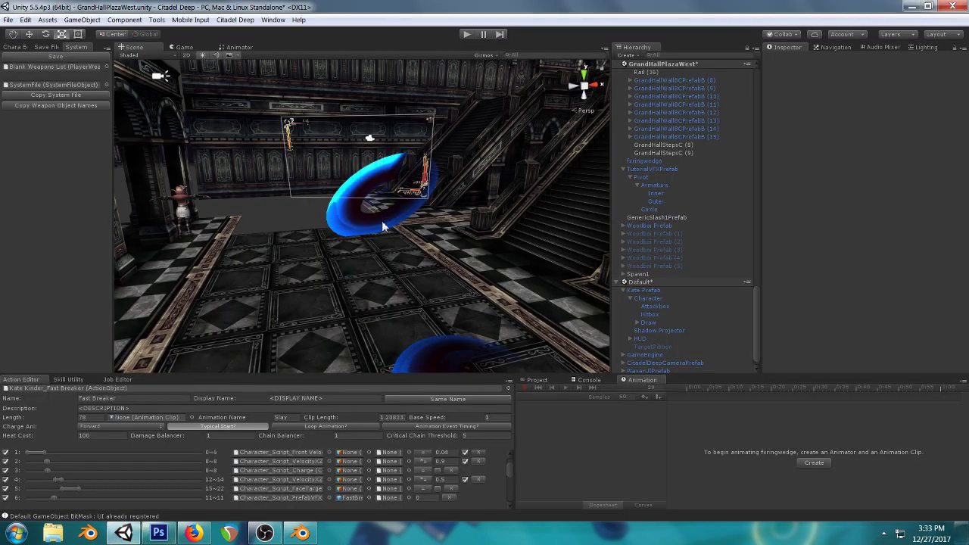
left_click(158, 533)
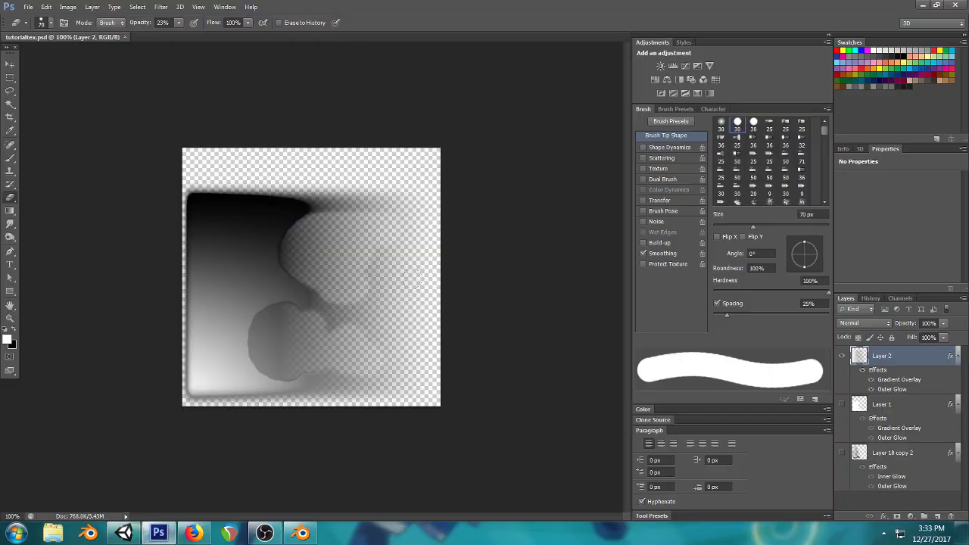
- Hide Layer 2's Gradient Overlay, check the slash in Unity, and return to Photoshop
left_click(871, 380)
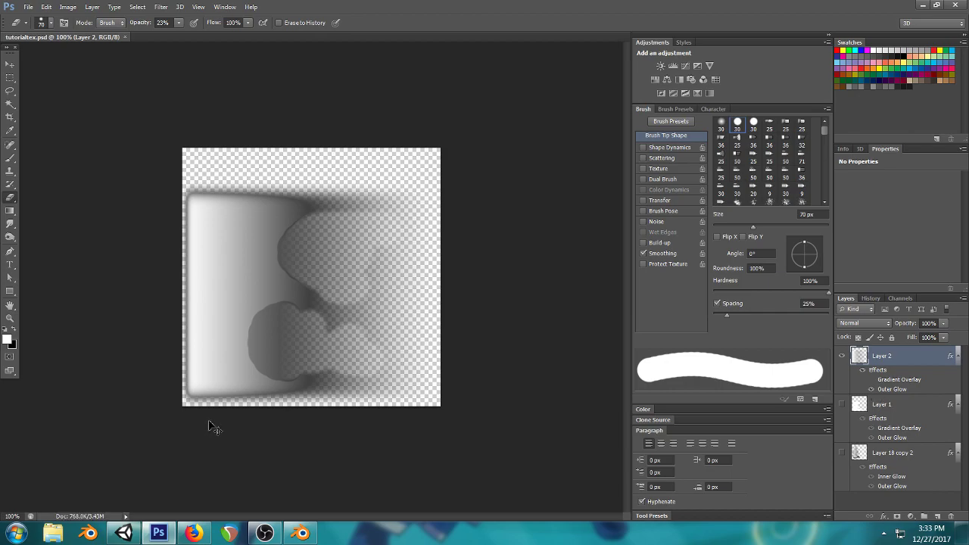
left_click(123, 533)
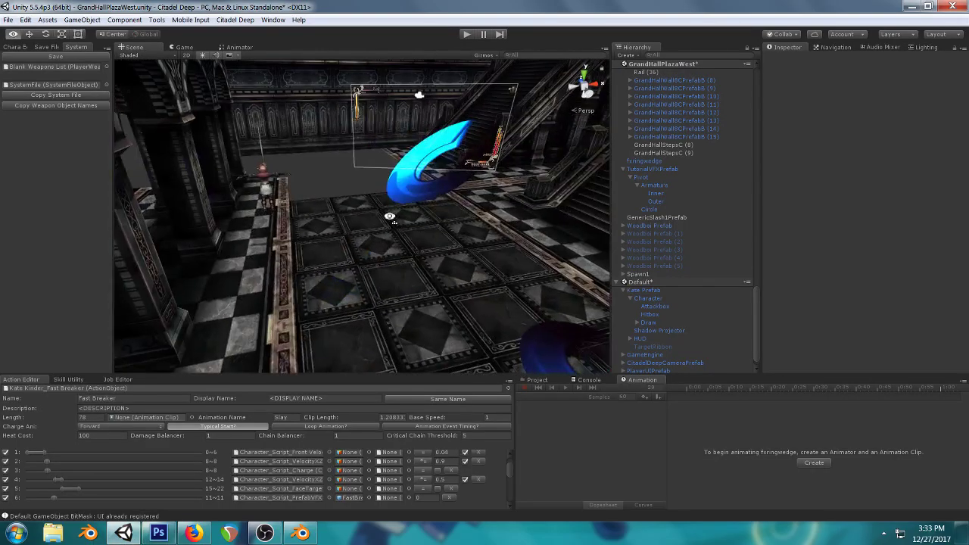
left_click(169, 532)
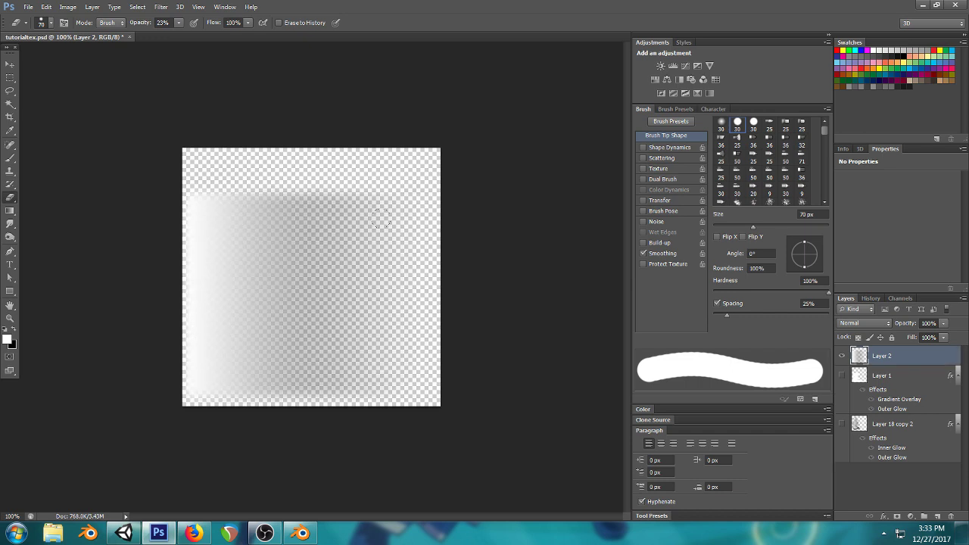
- Hide Layer 2, and add a new layer with the copied layer style pasted onto it
left_click(844, 354)
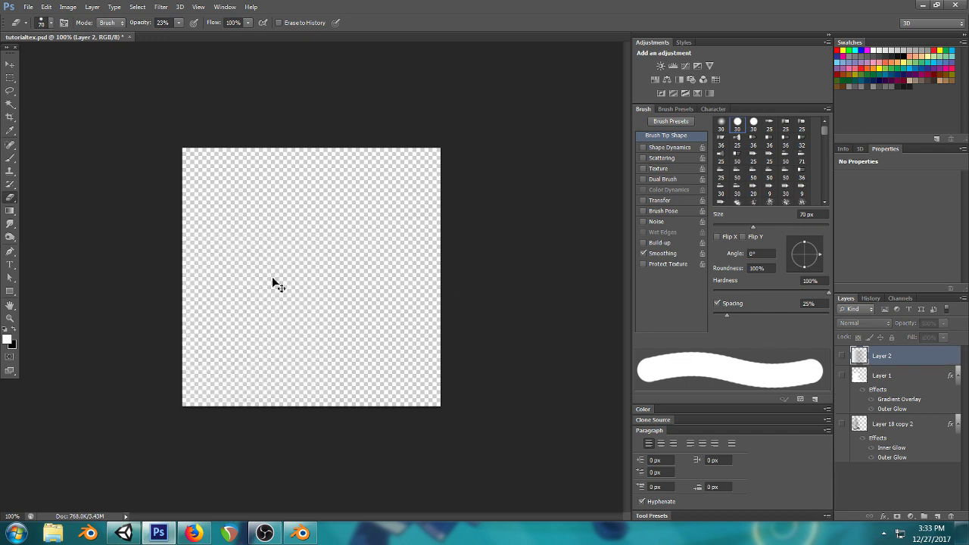
key("ctrl+shift+n")
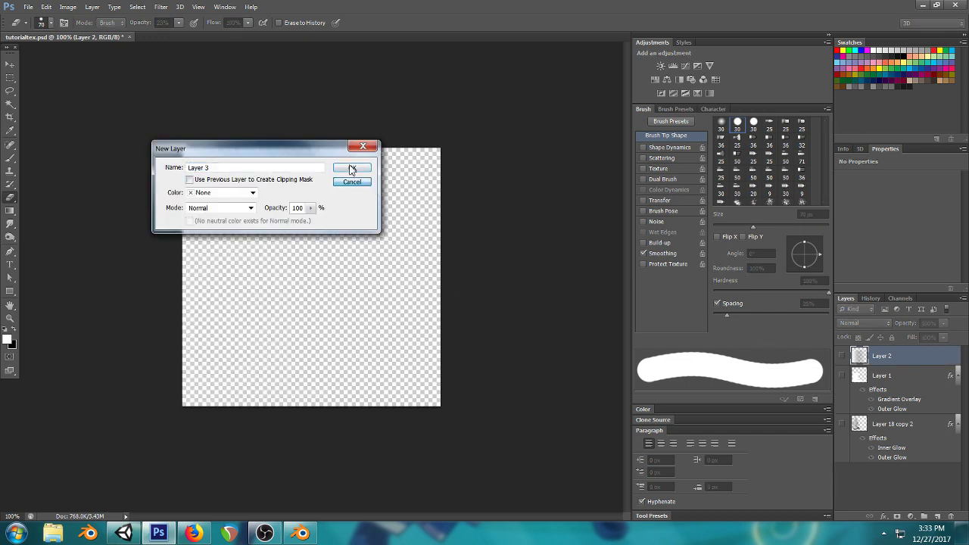
left_click(353, 167)
key("b")
right_click(338, 280)
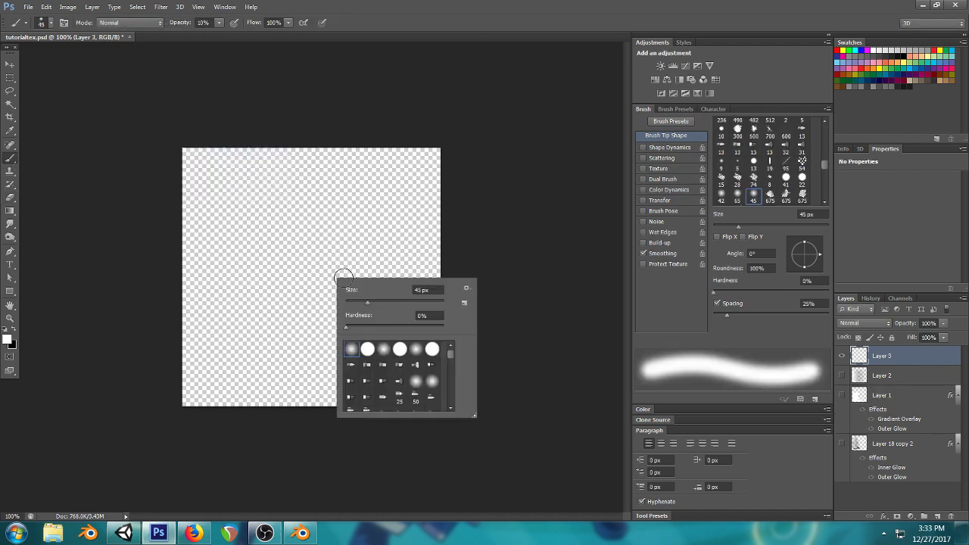
right_click(923, 354)
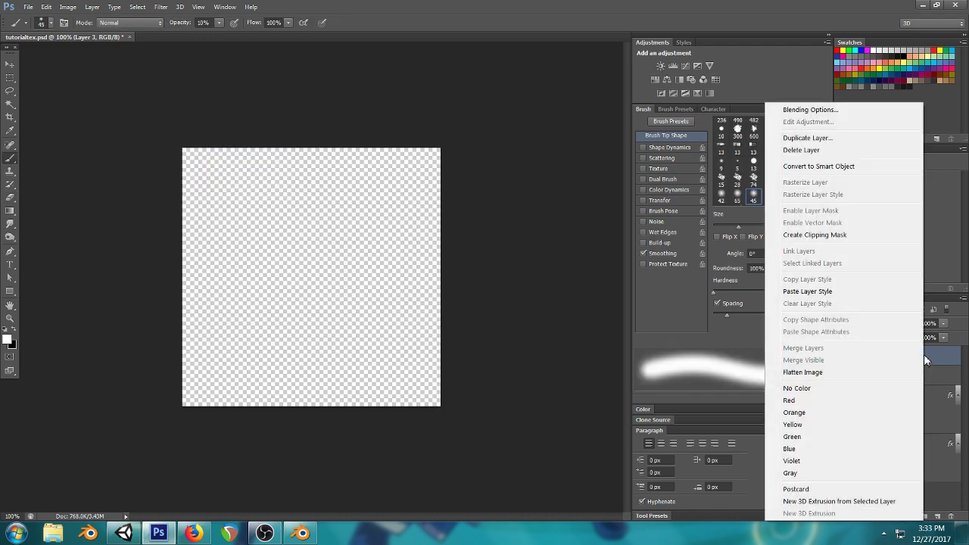
left_click(827, 292)
- Choose the 156 px splatter brush, enlarge it to 226 px at 100% opacity, and stamp it four times on Layer 3
right_click(346, 267)
left_click_drag(460, 341, 461, 397)
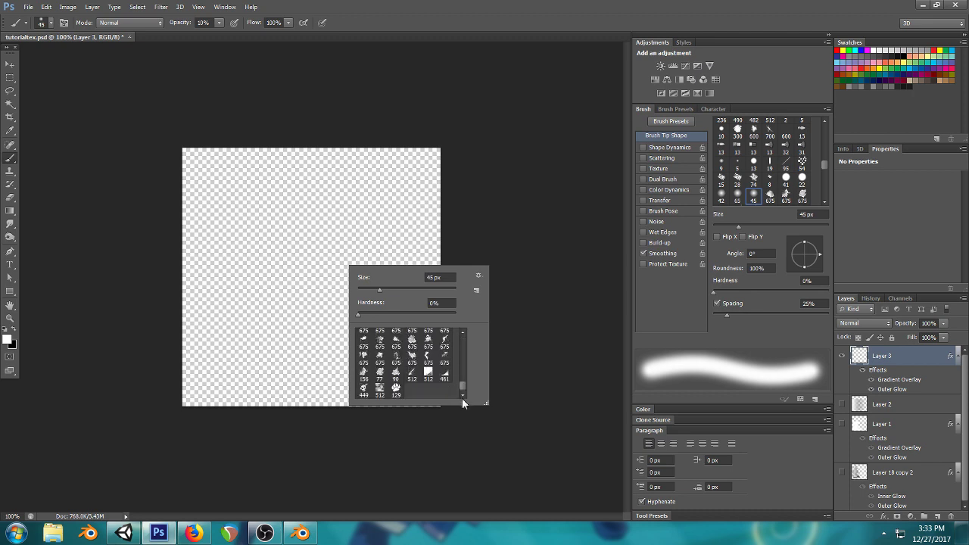
left_click(363, 374)
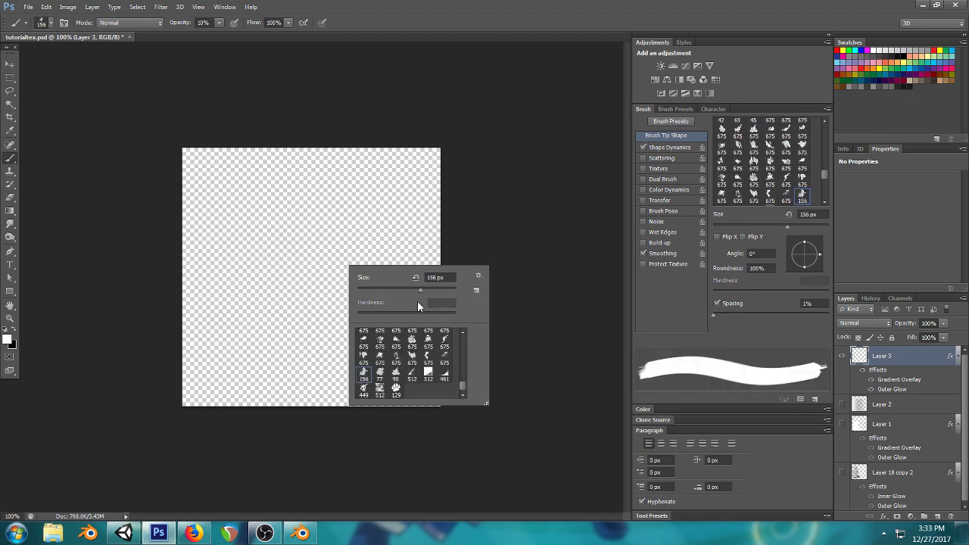
left_click(236, 317)
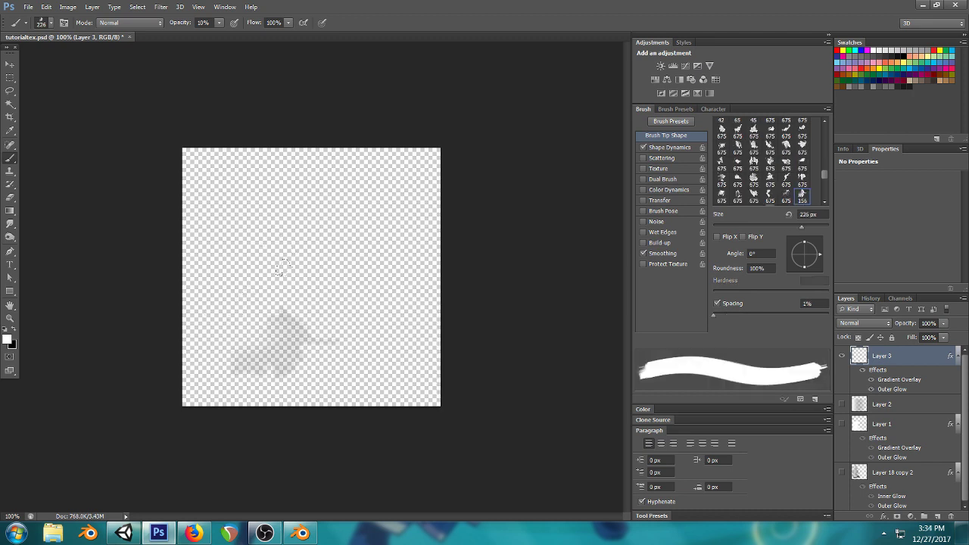
left_click(231, 321)
left_click(212, 239)
left_click(304, 266)
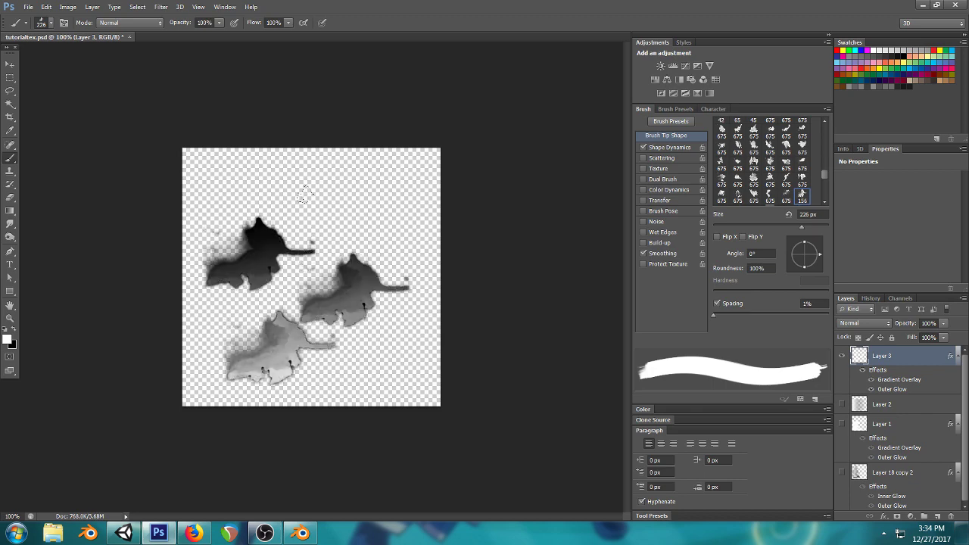
left_click(348, 216)
- Inspect the four-stamp brush texture on the slash in Unity, and return to Photoshop
left_click(125, 533)
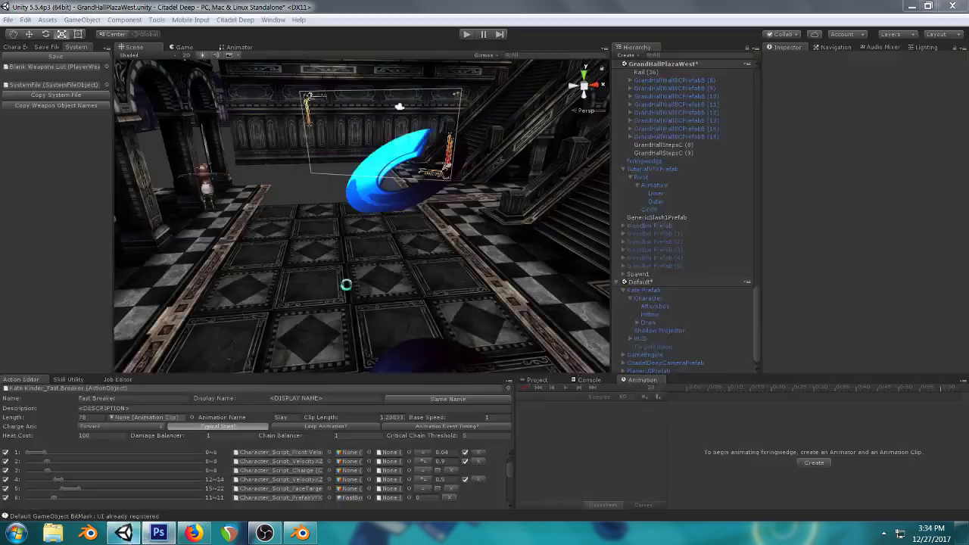
left_click_drag(334, 228, 437, 223)
left_click_drag(324, 326, 424, 250)
left_click(158, 533)
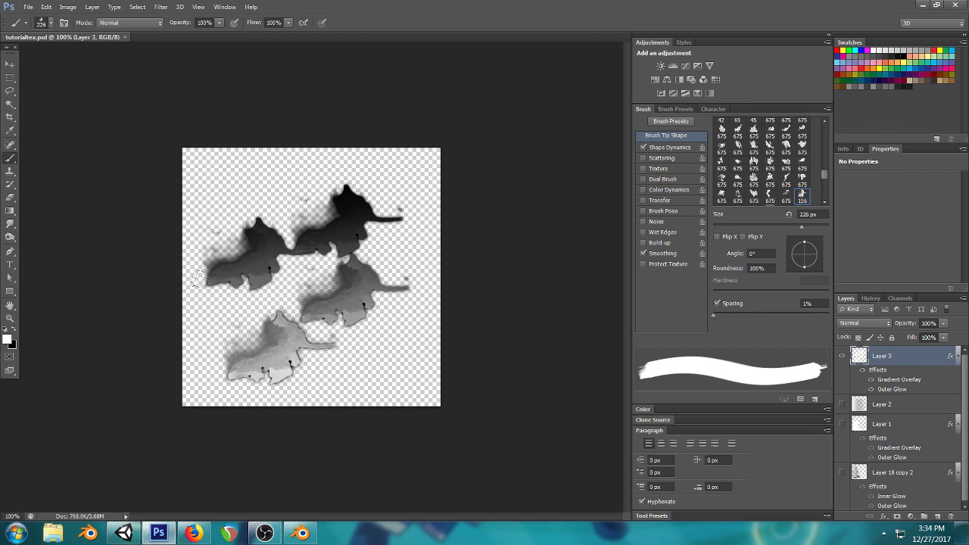
- Fill the left and lower part of Layer 3 with more overlapping stamps of the 226 px splatter brush
left_click(248, 307)
left_click(252, 344)
left_click(267, 359)
left_click(312, 365)
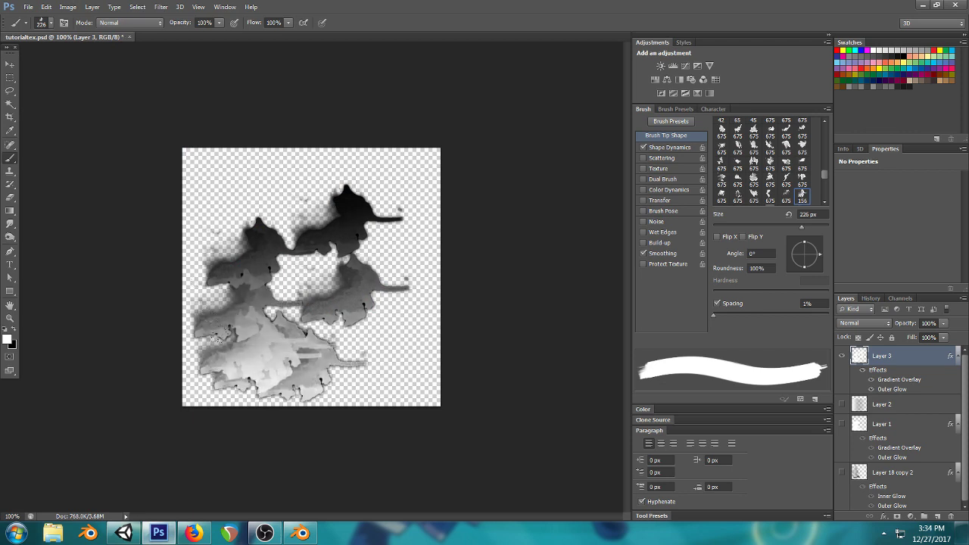
mouse_move(193, 342)
left_mouse_down()
mouse_move(198, 258)
mouse_move(296, 316)
left_mouse_up()
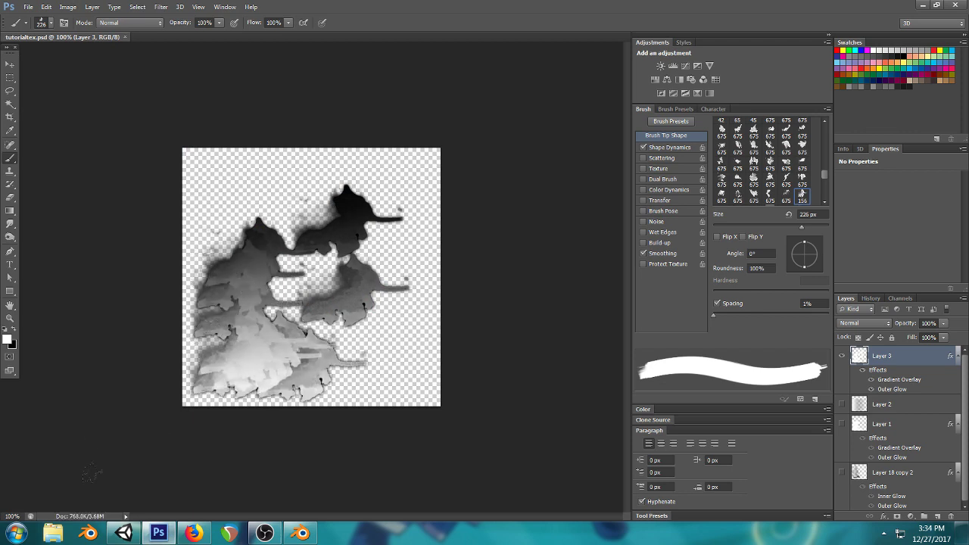
- Inspect the denser splatter texture on the slash in Unity, and return to Photoshop
left_click(123, 533)
scroll(439, 232, "down", 3)
left_click_drag(439, 233, 353, 199)
left_click(158, 533)
left_click(195, 533)
left_click(779, 11)
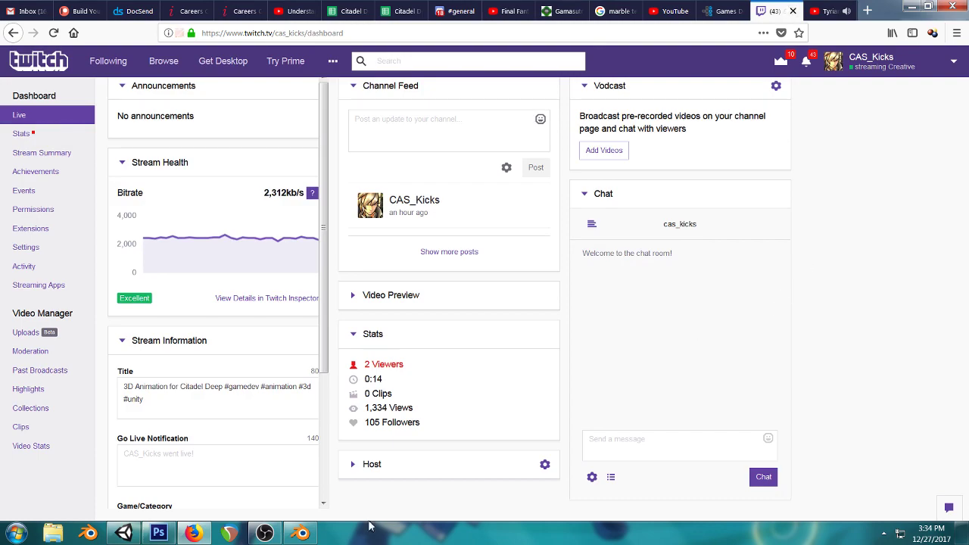
left_click(301, 533)
left_click(193, 534)
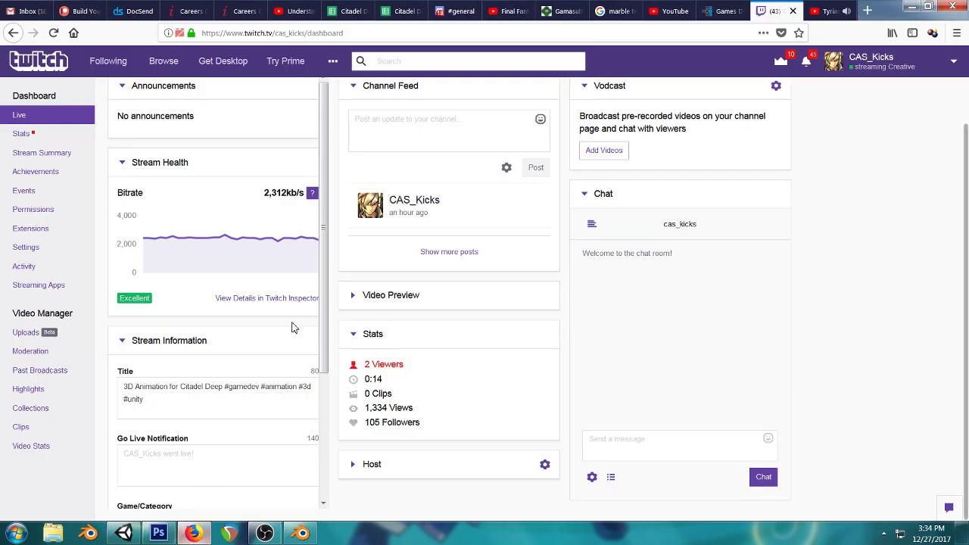
left_click(159, 534)
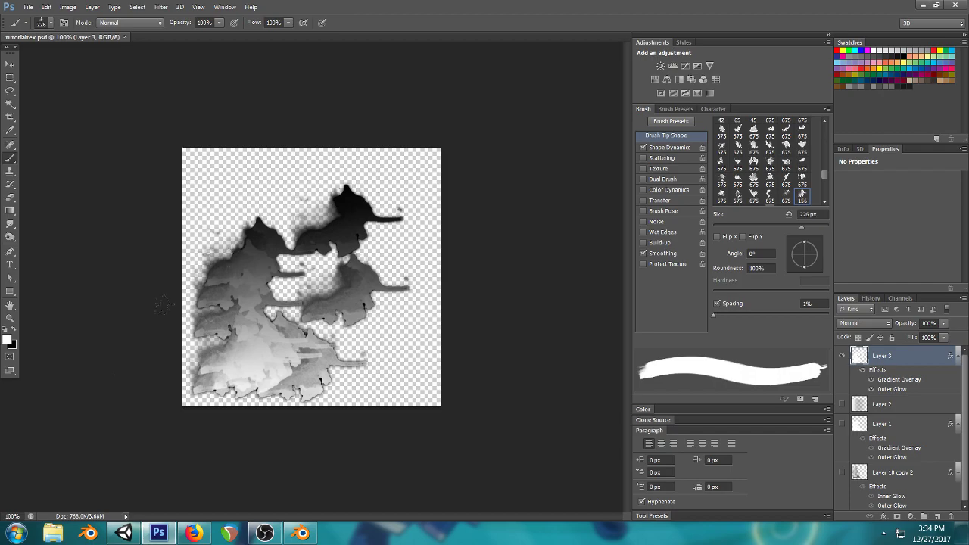
- Switch to Unity and examine both splatter-textured slashes from another side
left_click(123, 533)
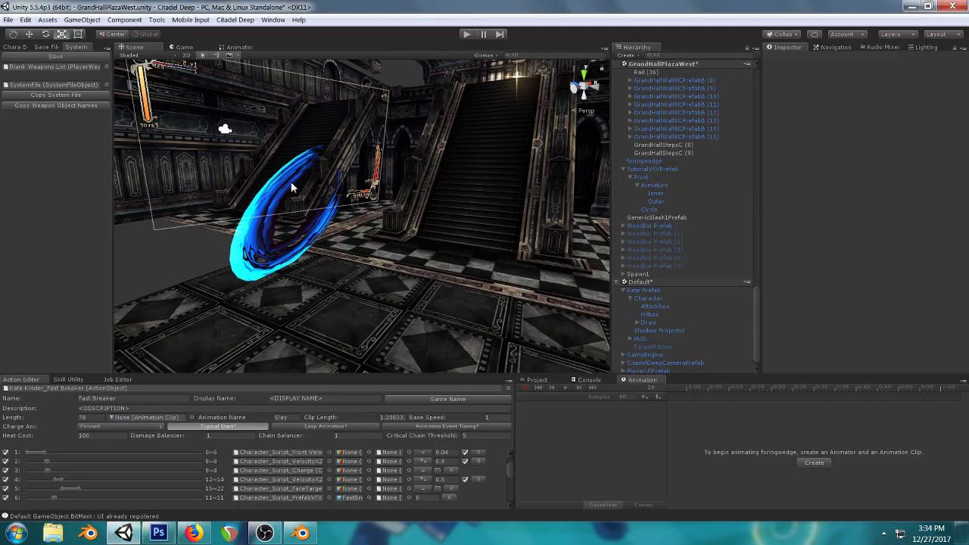
left_click_drag(294, 184, 389, 196)
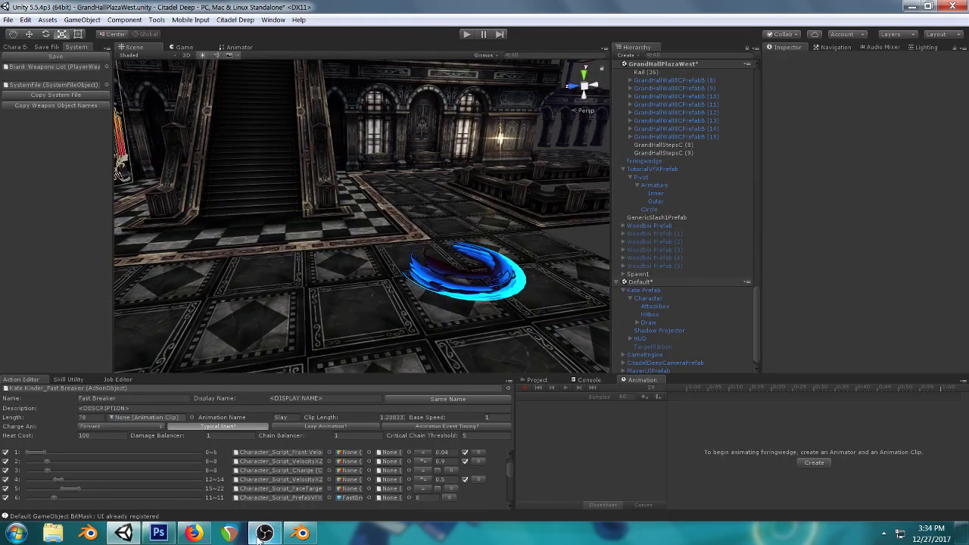